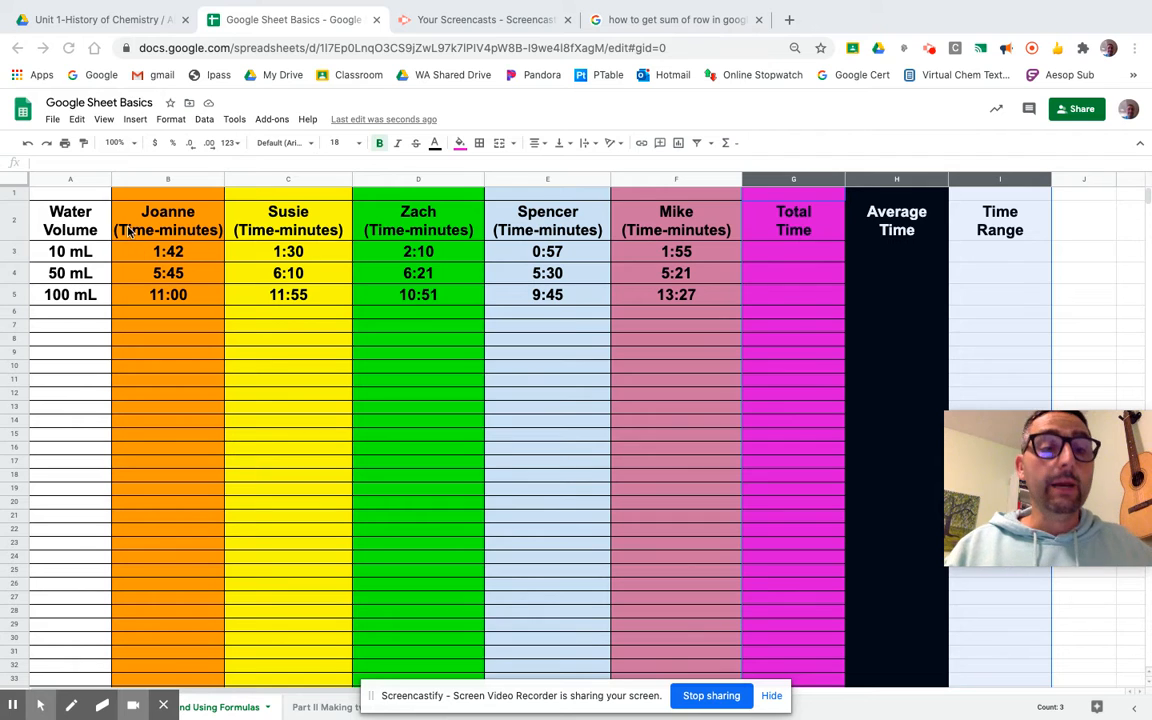
Select the whole table, from the Water Volume header down to the last row.
left_click(92, 180)
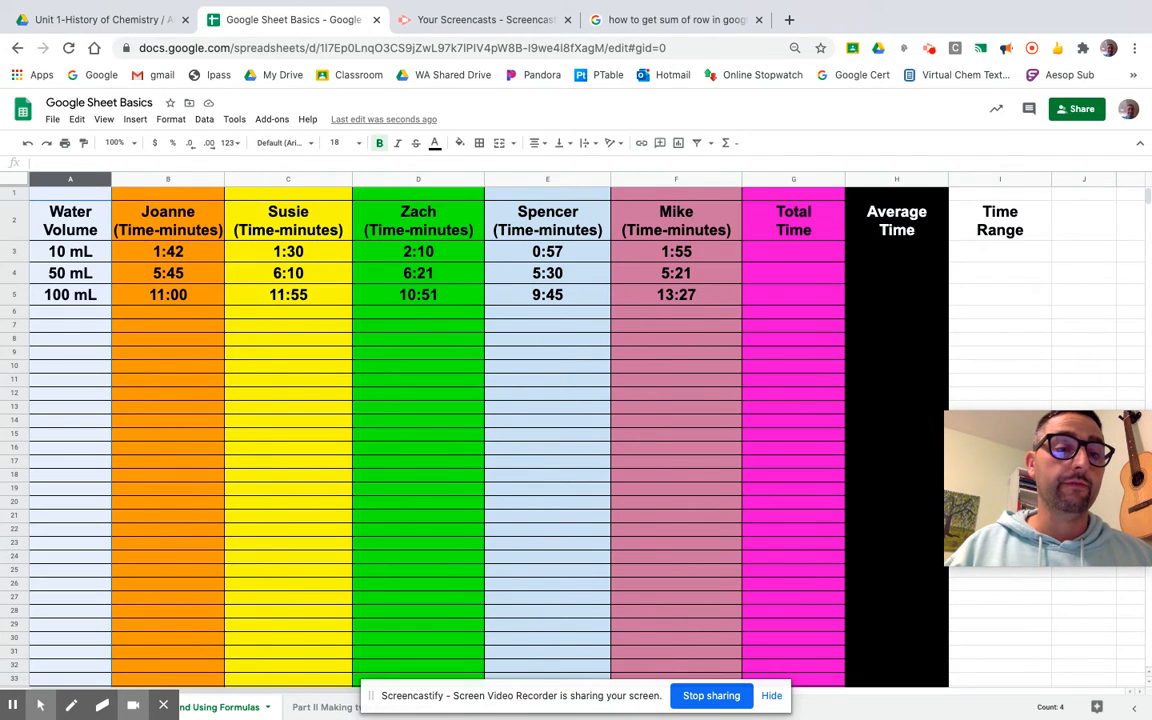
left_click(140, 180)
left_click(88, 216)
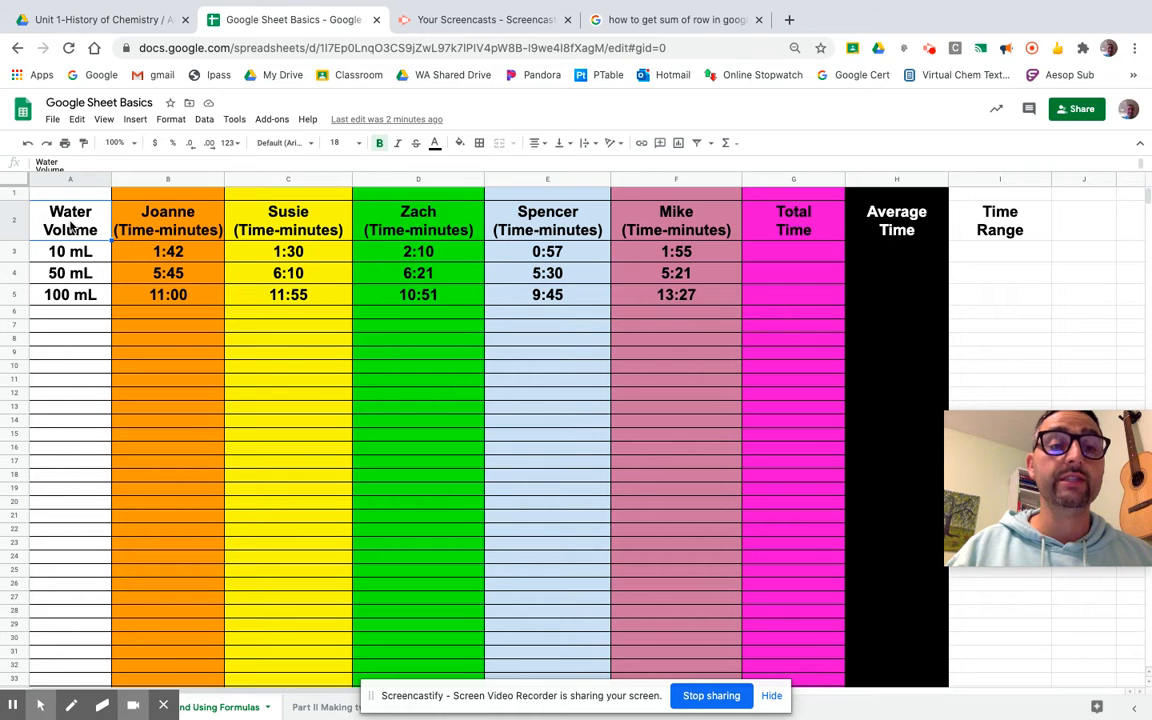
mouse_move(70, 224)
left_mouse_down()
mouse_move(432, 240)
mouse_move(722, 212)
mouse_move(896, 239)
mouse_move(995, 463)
mouse_move(1003, 643)
mouse_move(1029, 702)
mouse_move(1008, 690)
left_mouse_up()
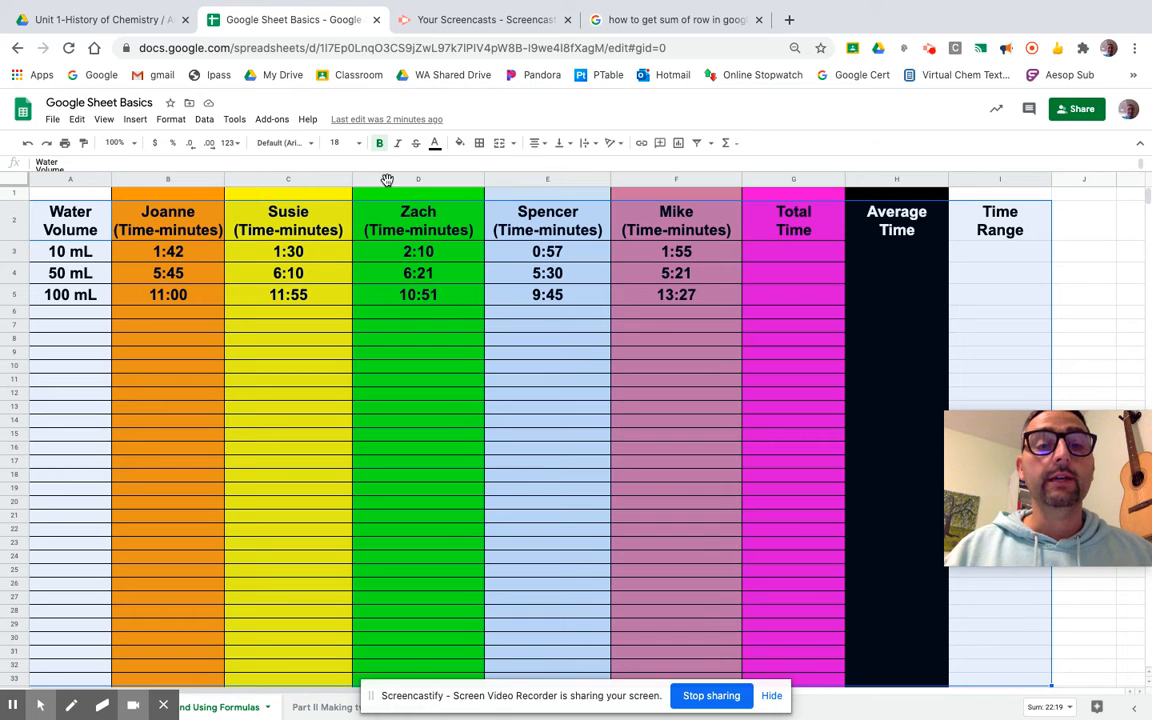
Keep the table text bold at font size 18.
left_click(380, 143)
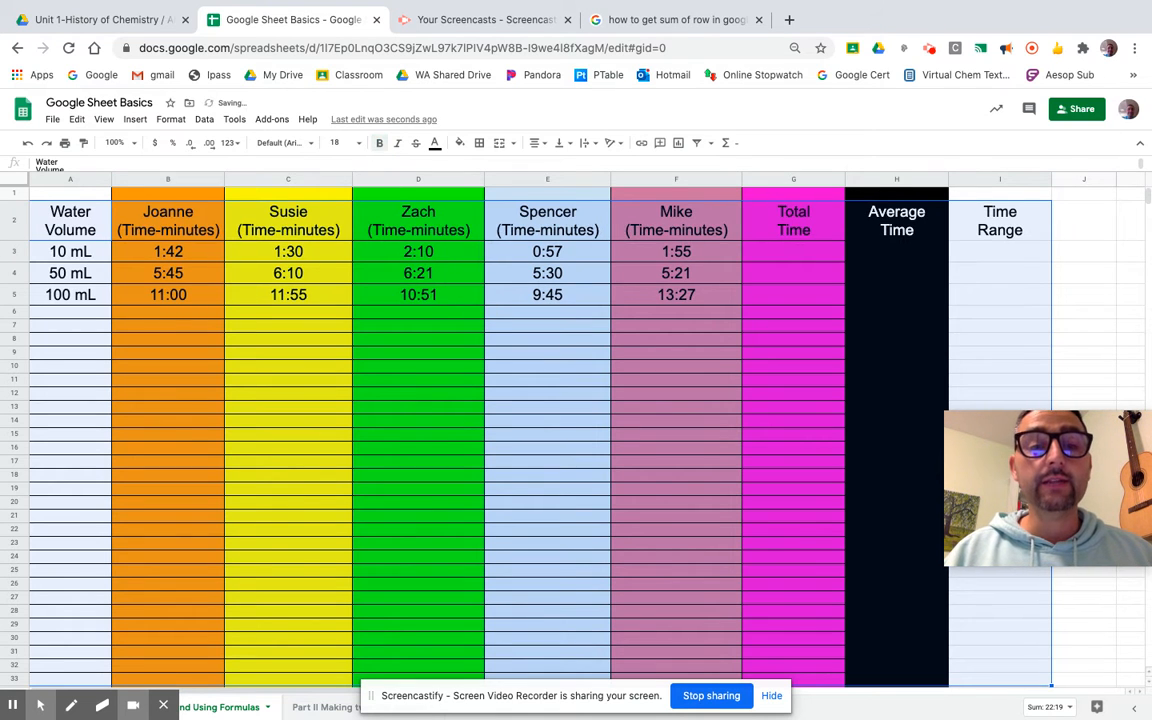
left_click(358, 143)
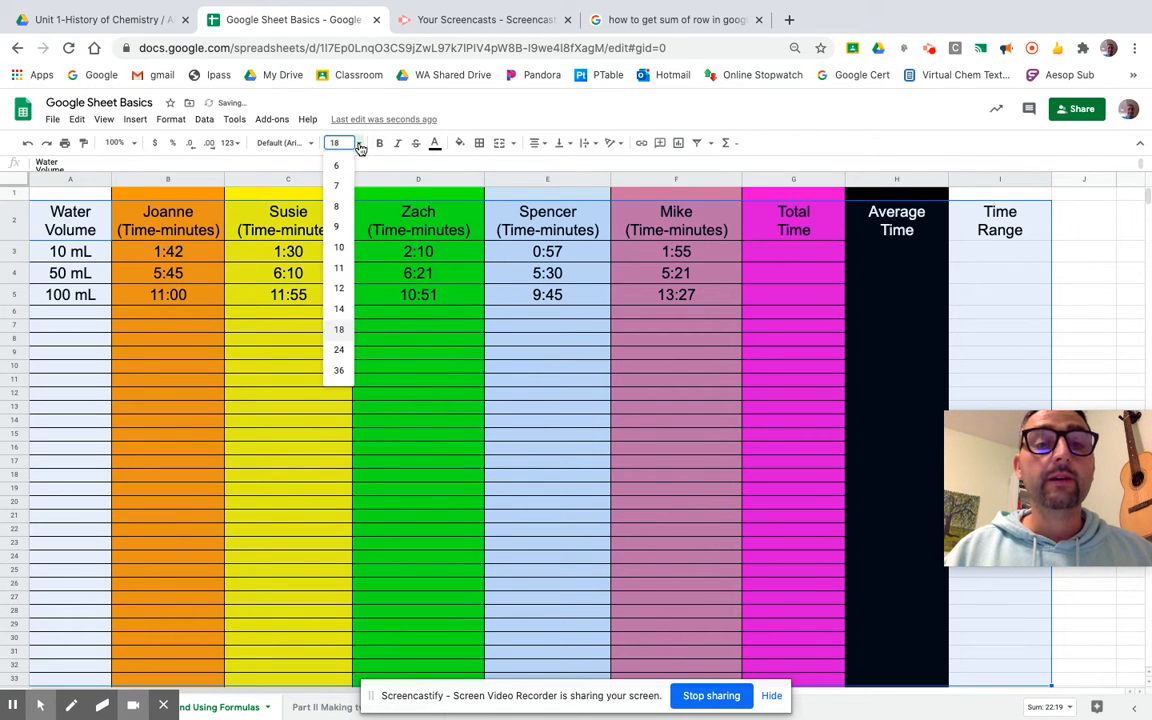
left_click(339, 329)
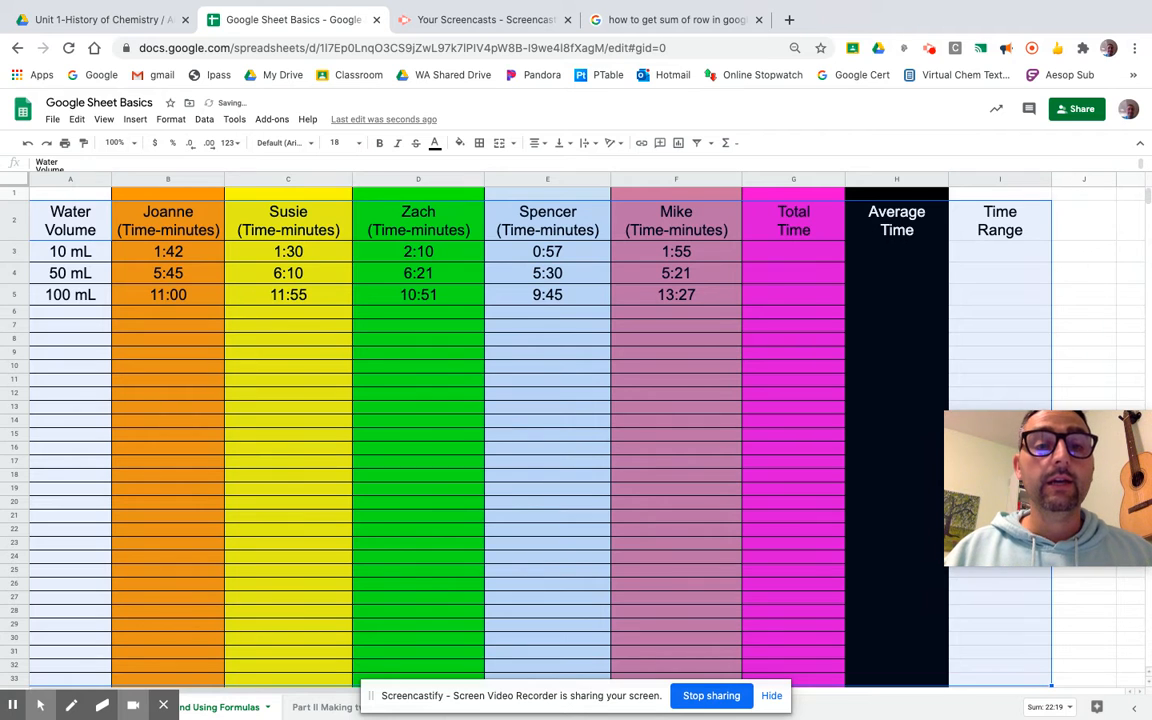
left_click(380, 143)
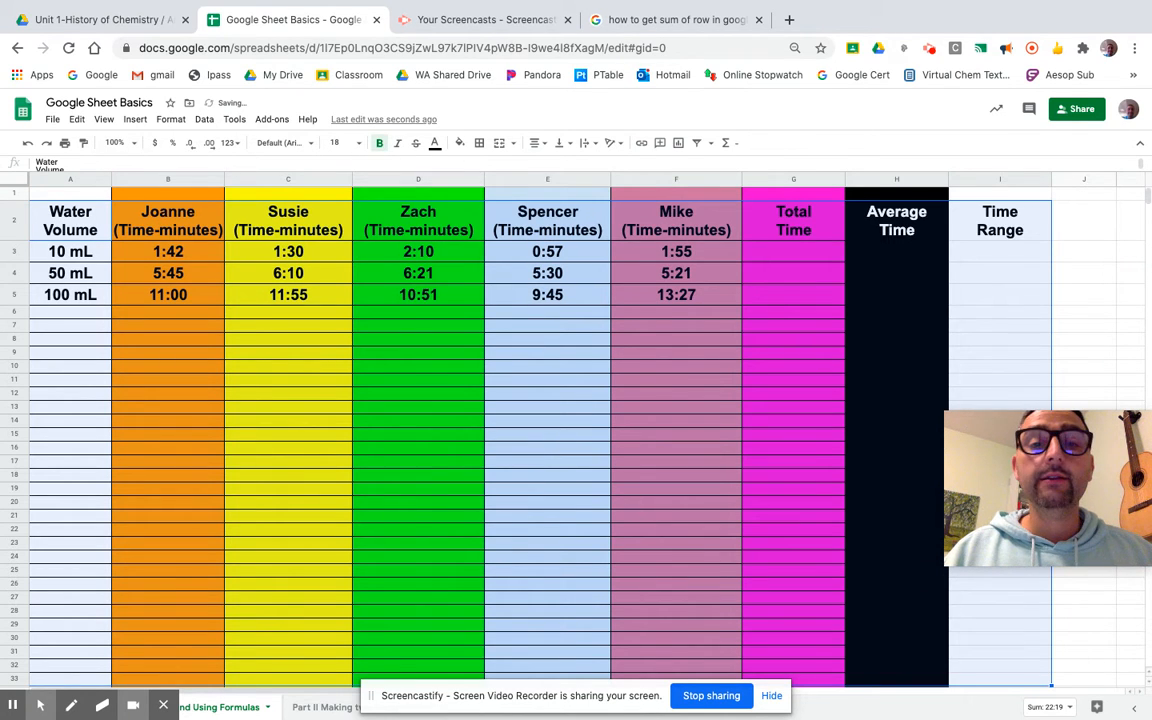
Give every selected cell all borders and centre-align the text.
left_click(479, 143)
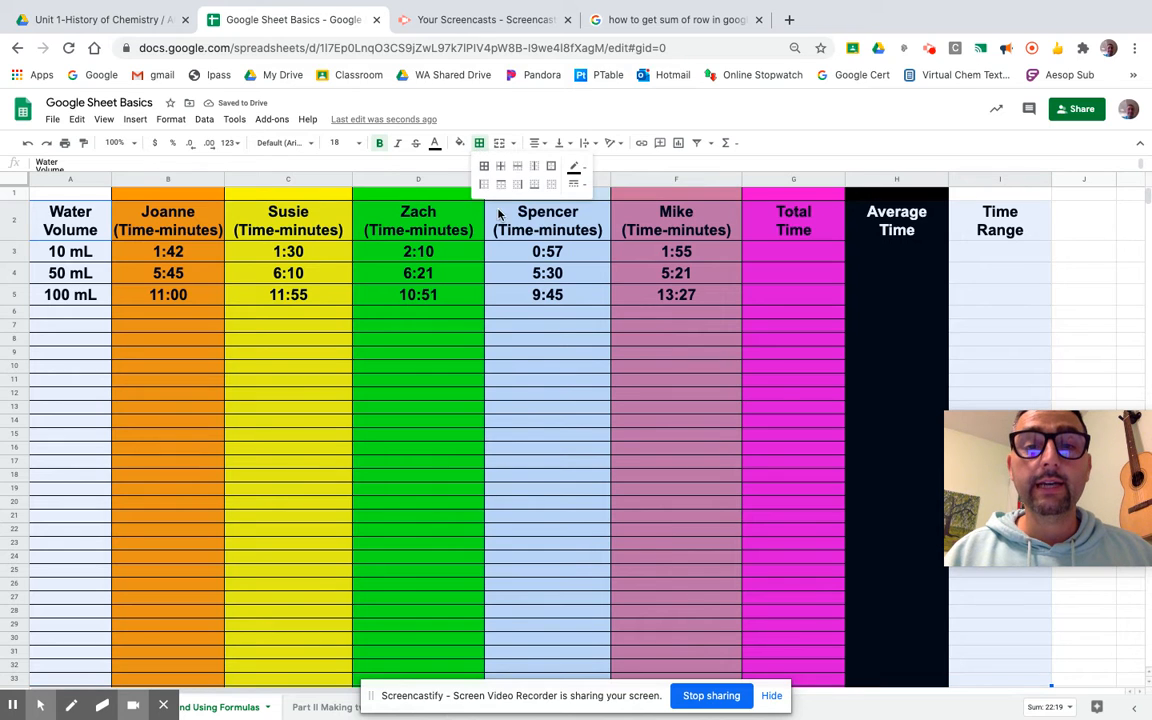
left_click(483, 167)
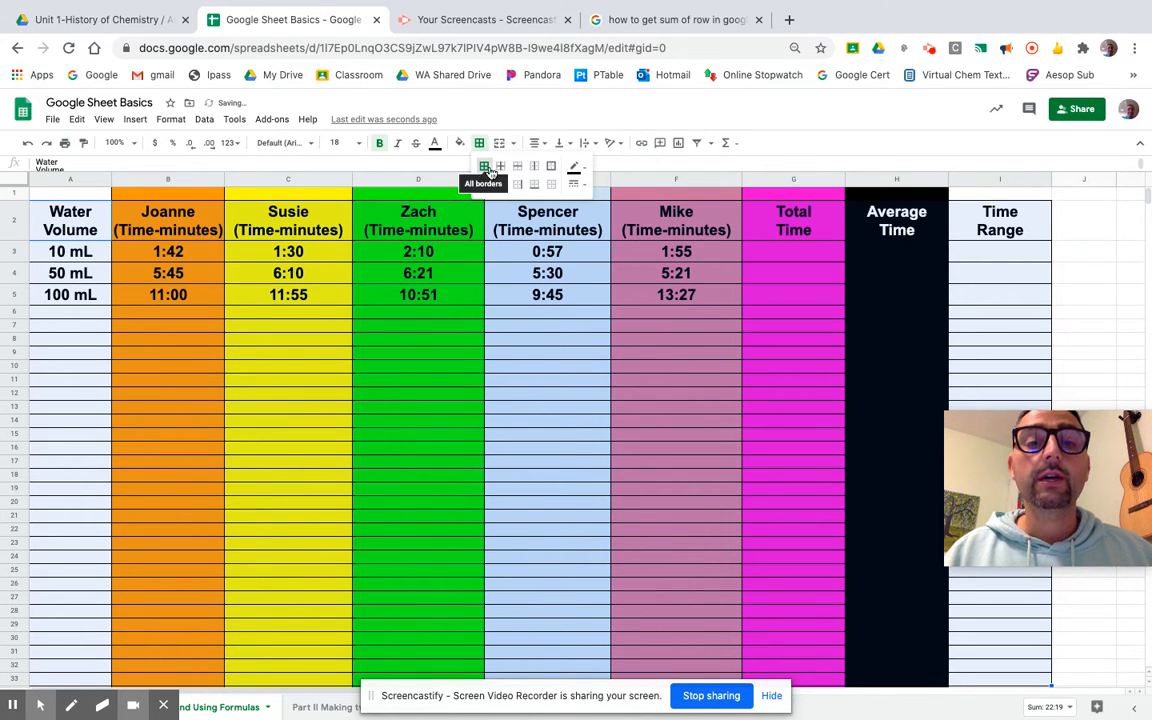
left_click(538, 144)
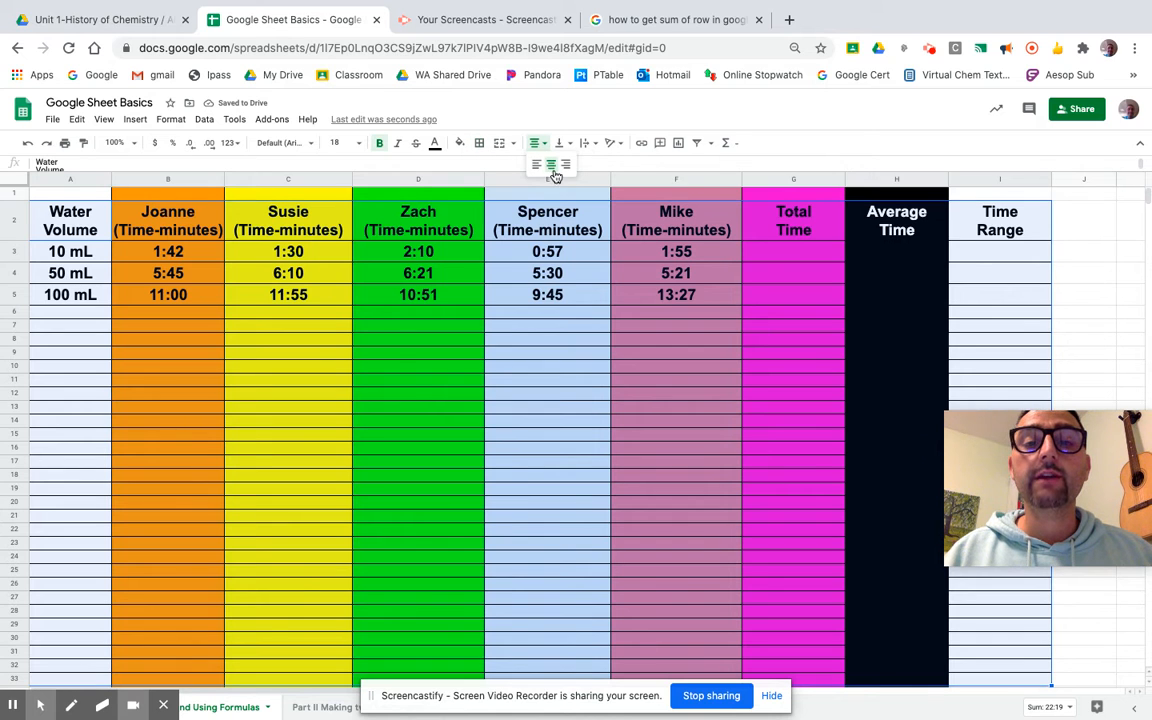
left_click(551, 165)
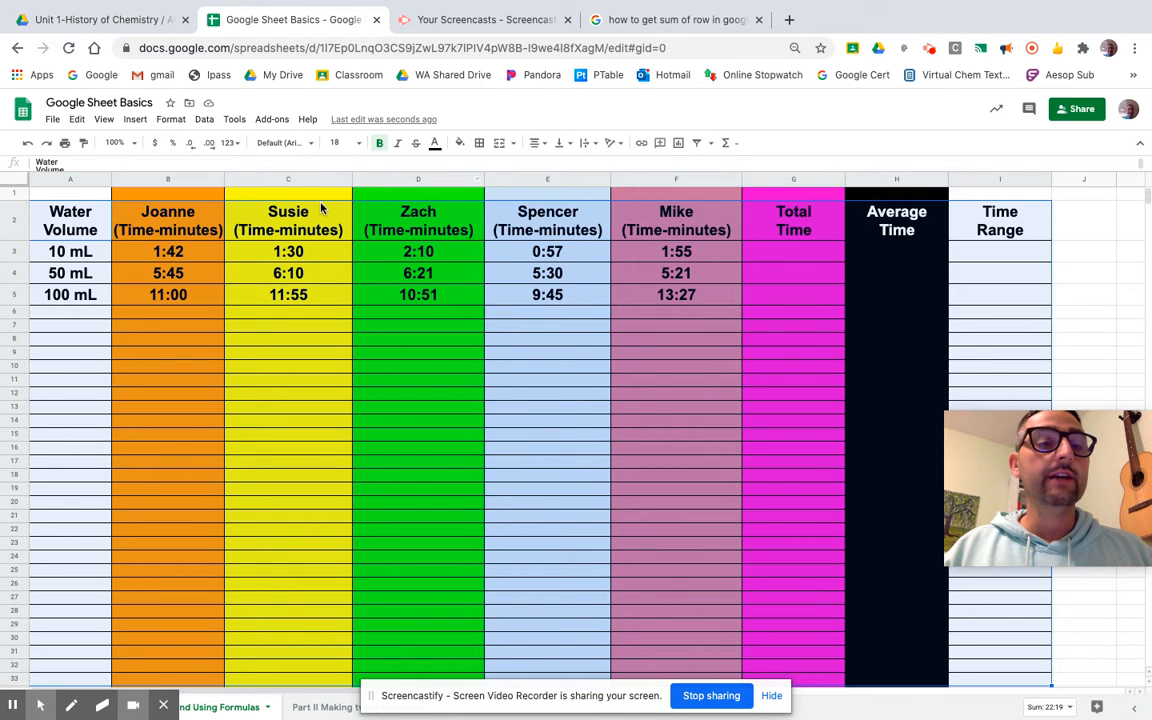
left_click(178, 178)
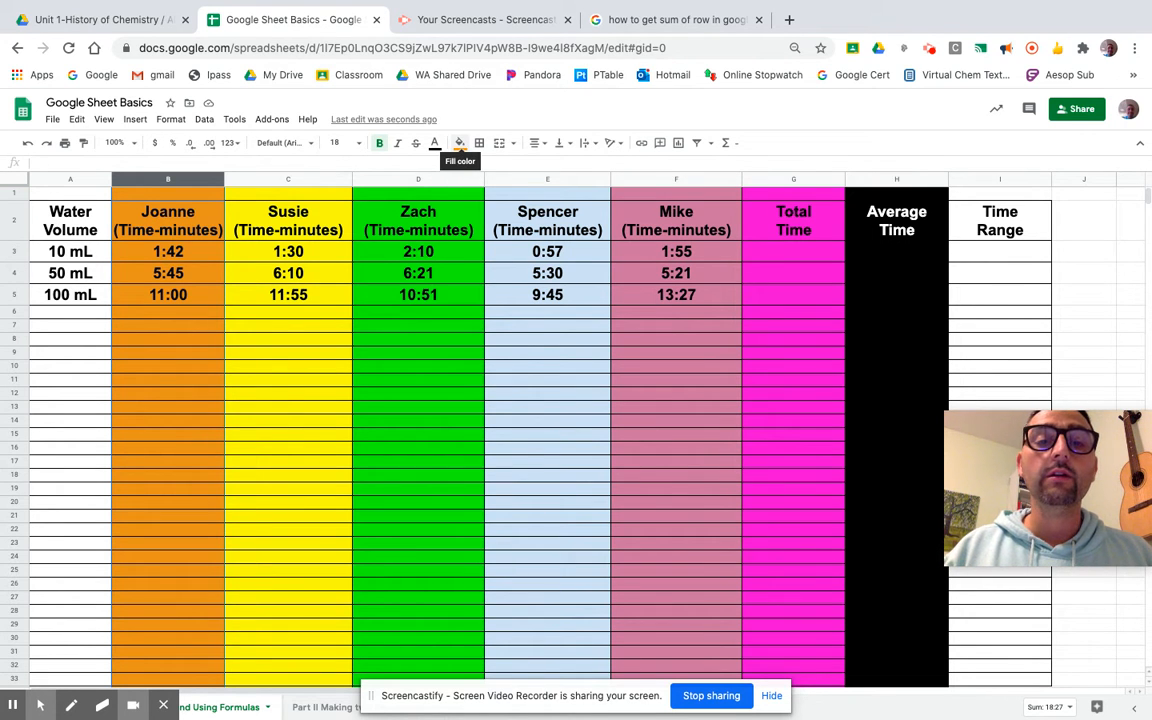
left_click(459, 143)
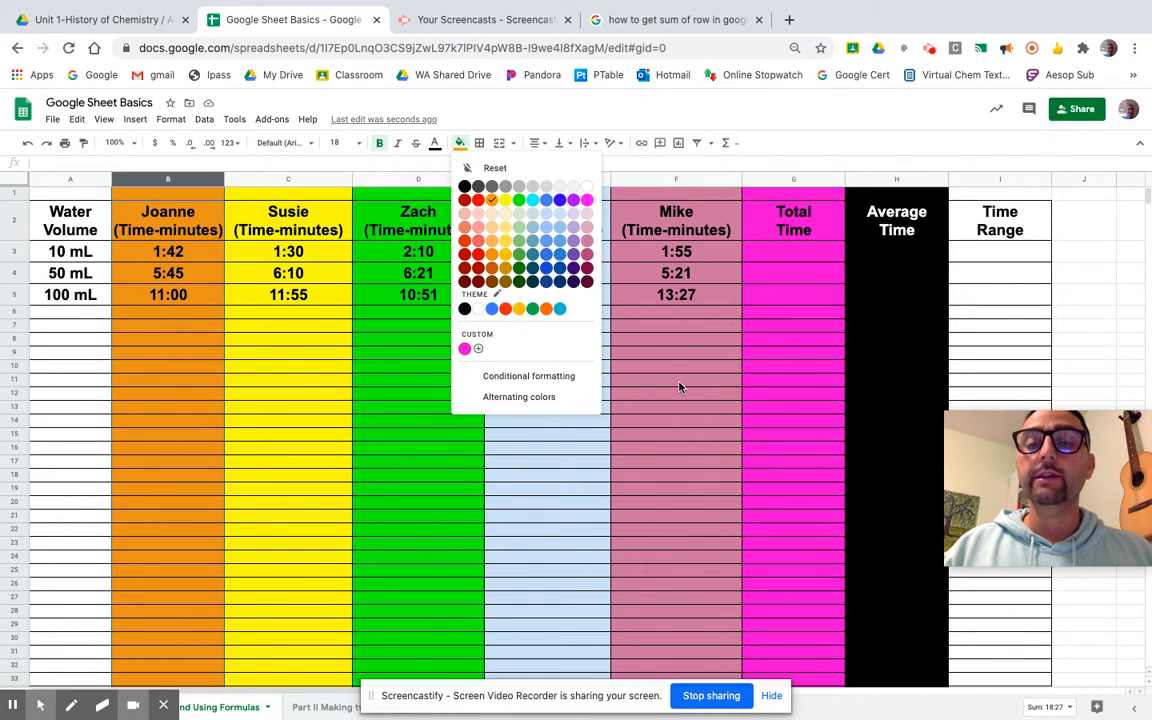
left_click(903, 300)
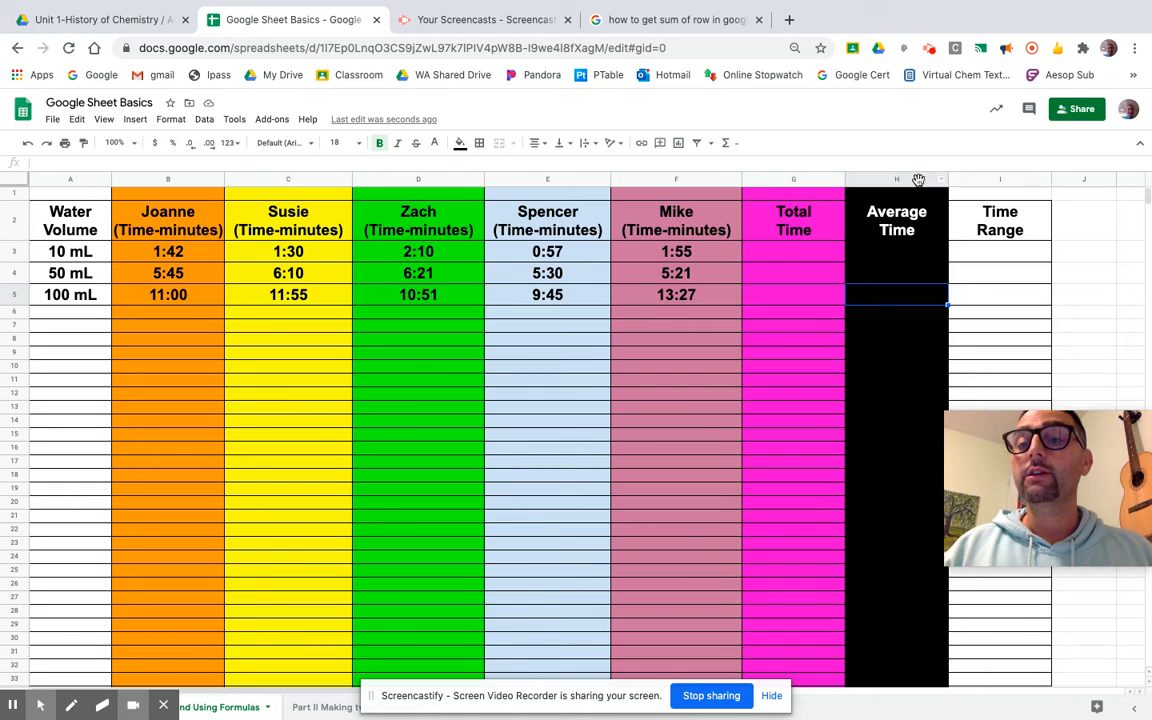
left_click(852, 179)
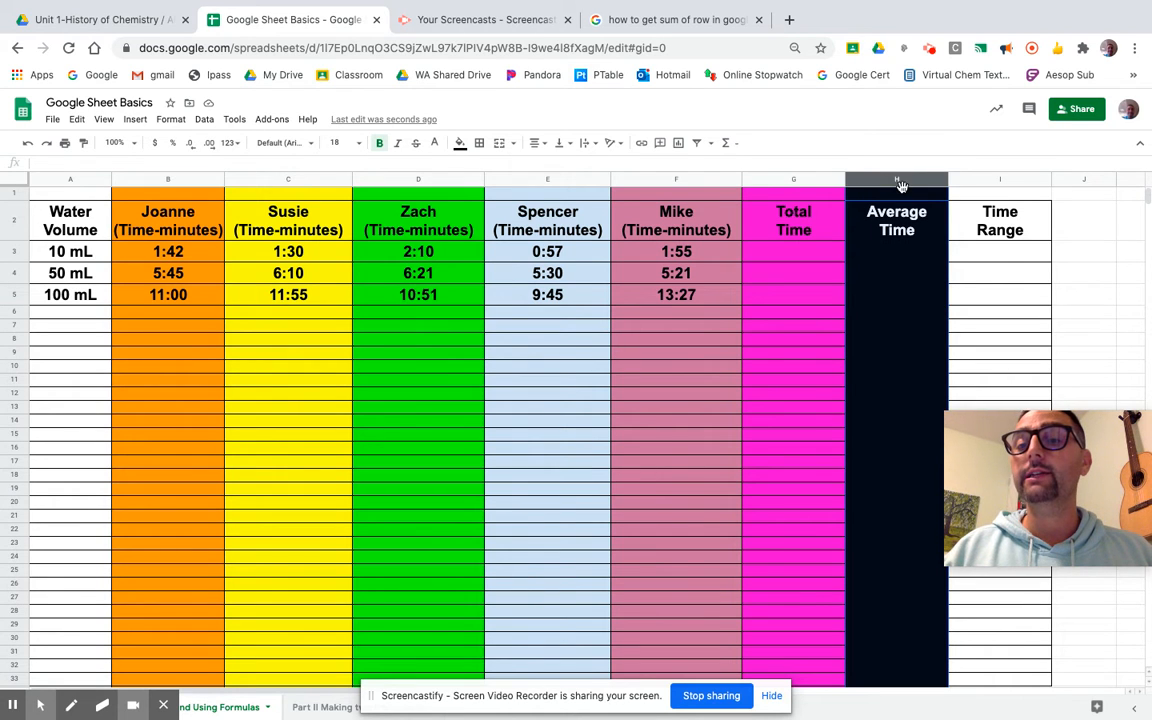
left_click(458, 145)
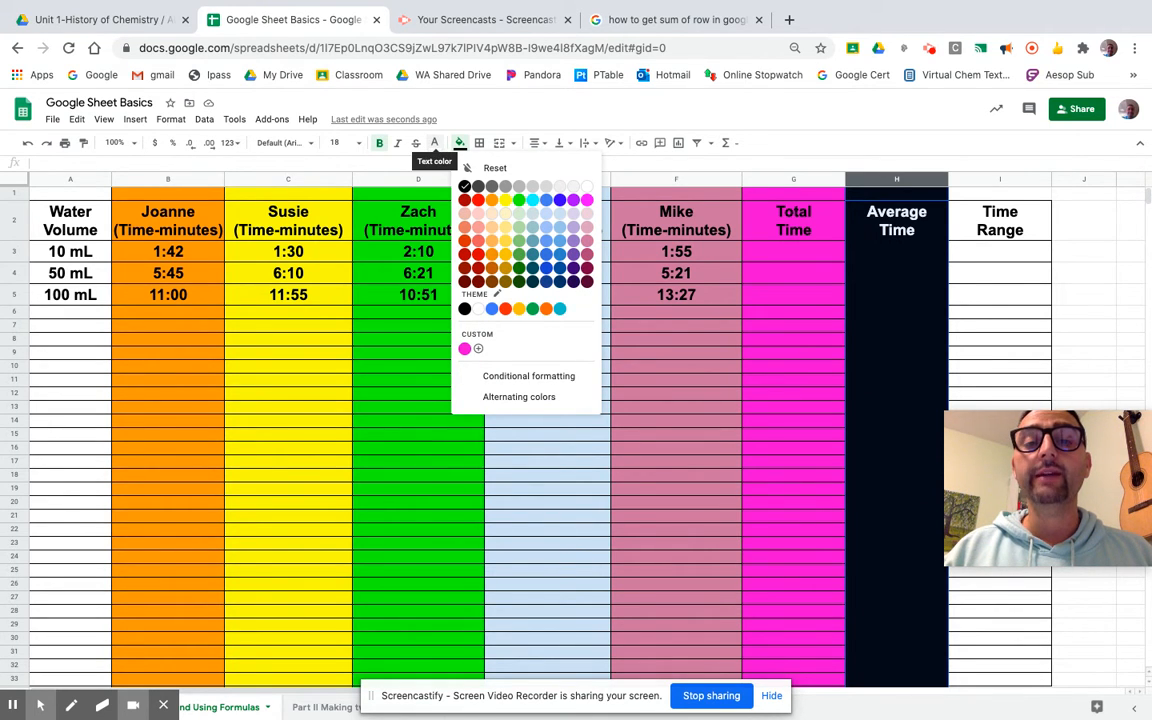
left_click(435, 145)
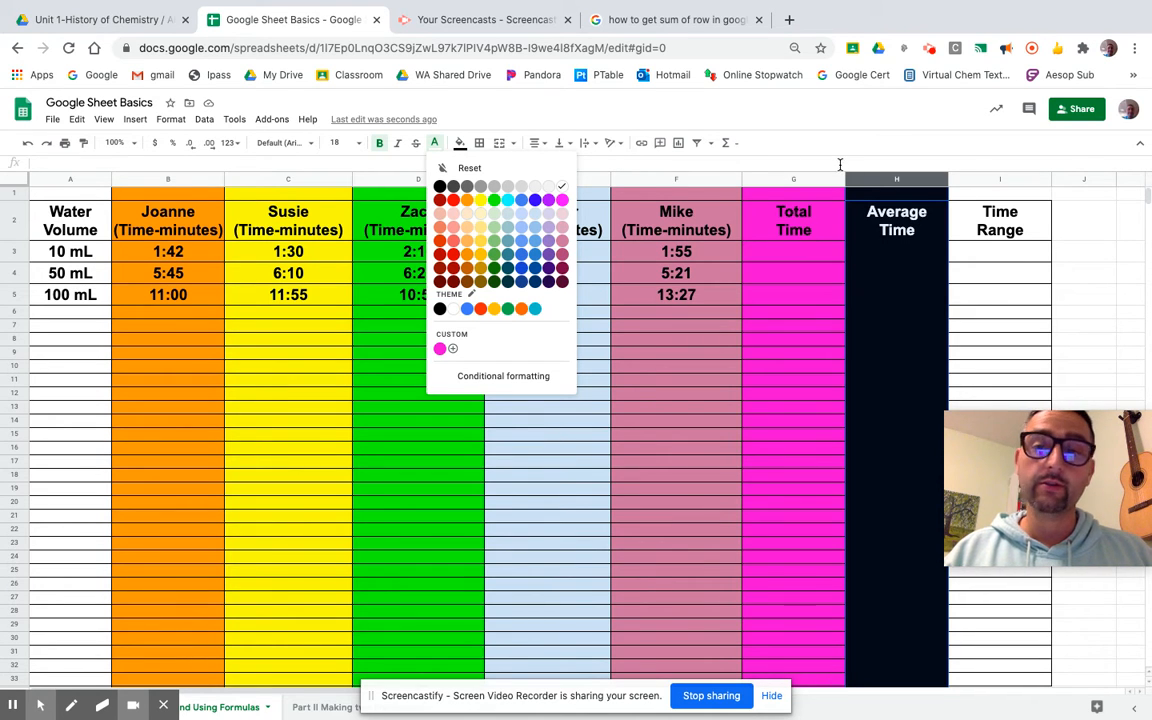
left_click(869, 144)
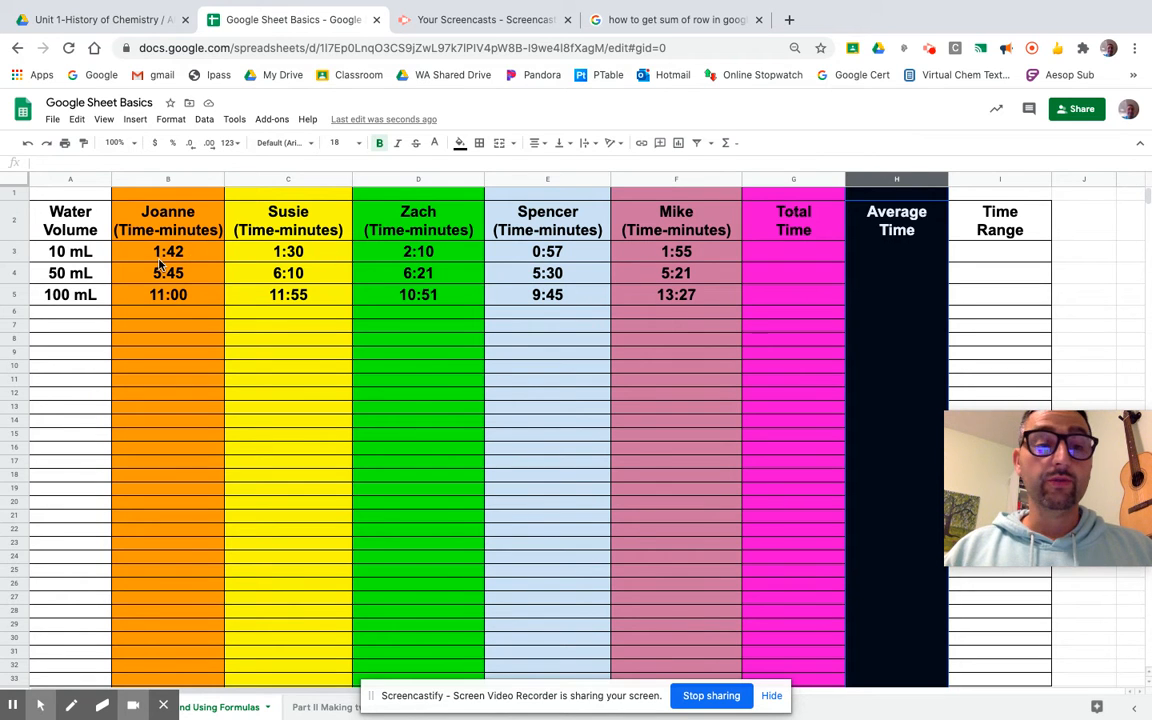
left_click(24, 251)
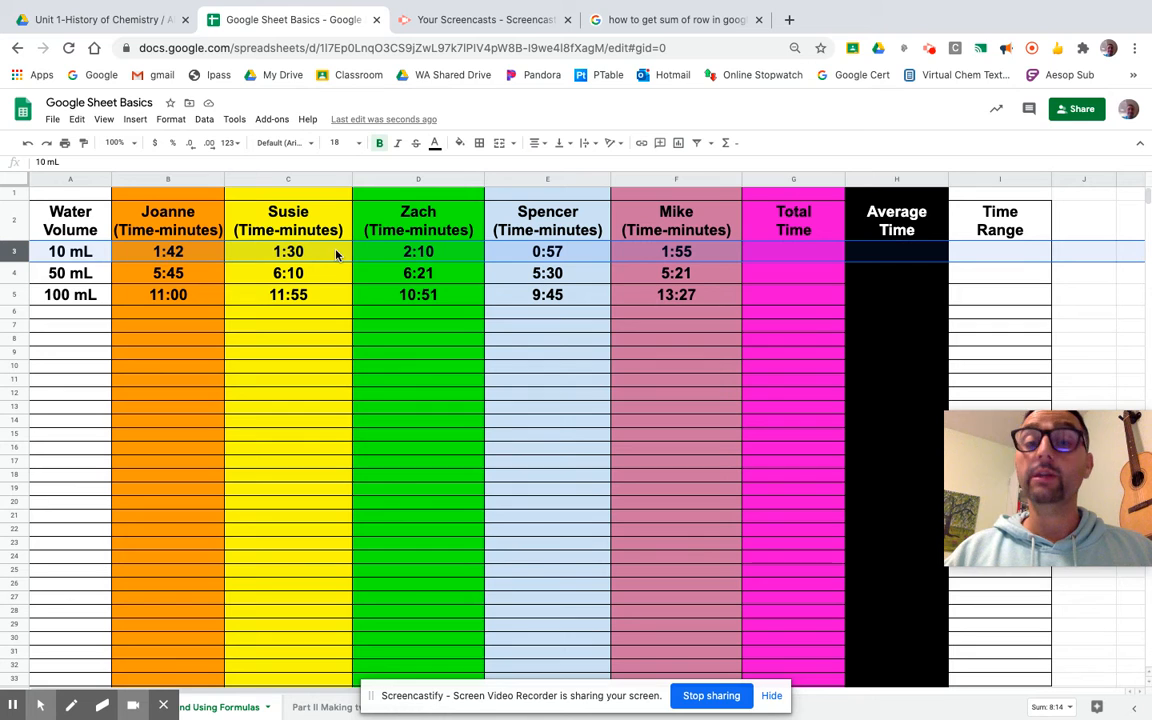
left_click(657, 413)
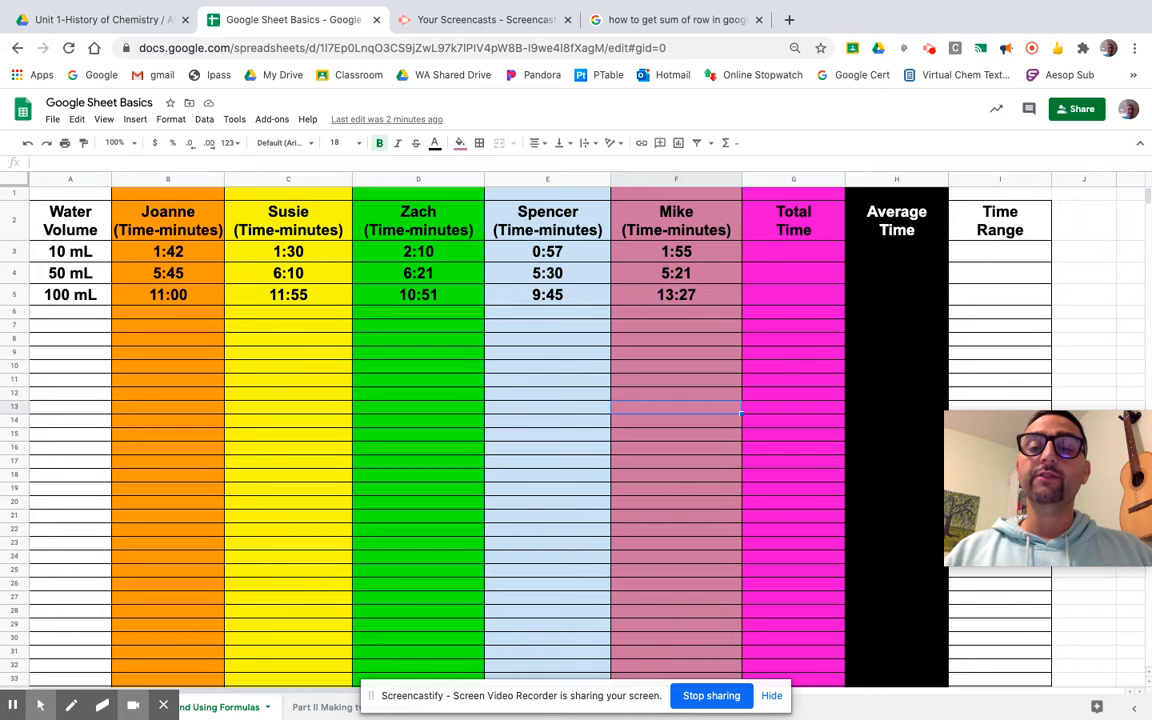
left_click(765, 254)
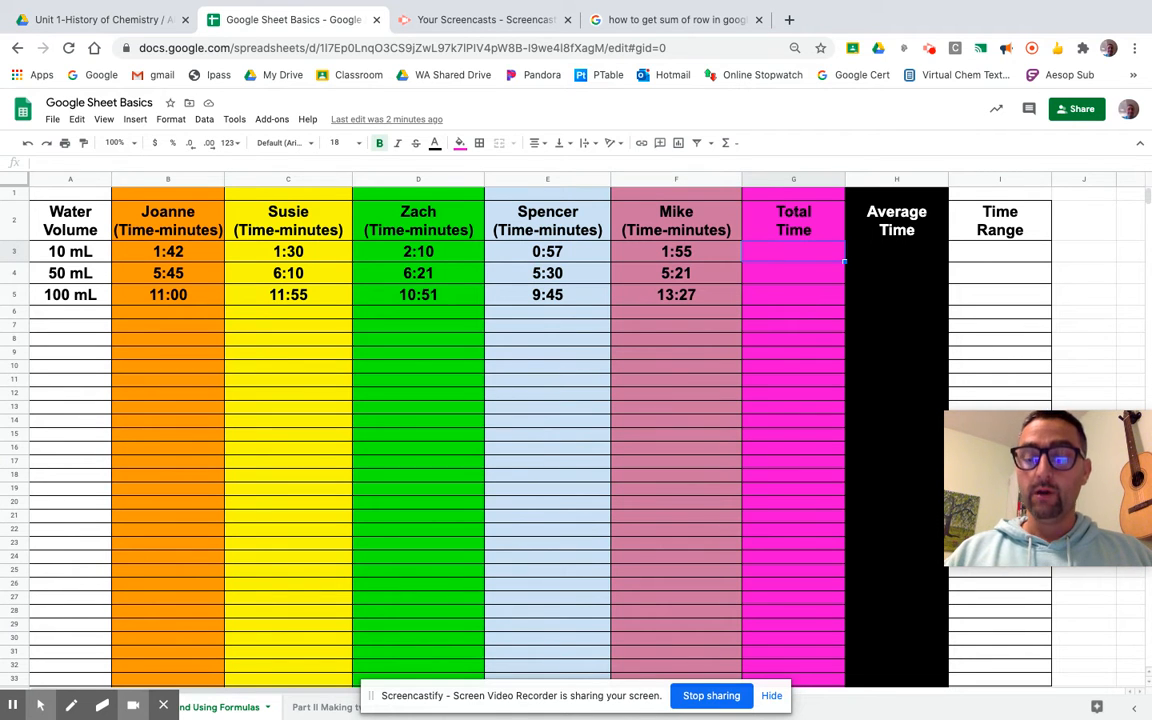
Enter =SUM(B3:F3) in G3 so the 10 mL Total Time reads 8:14.
type("=")
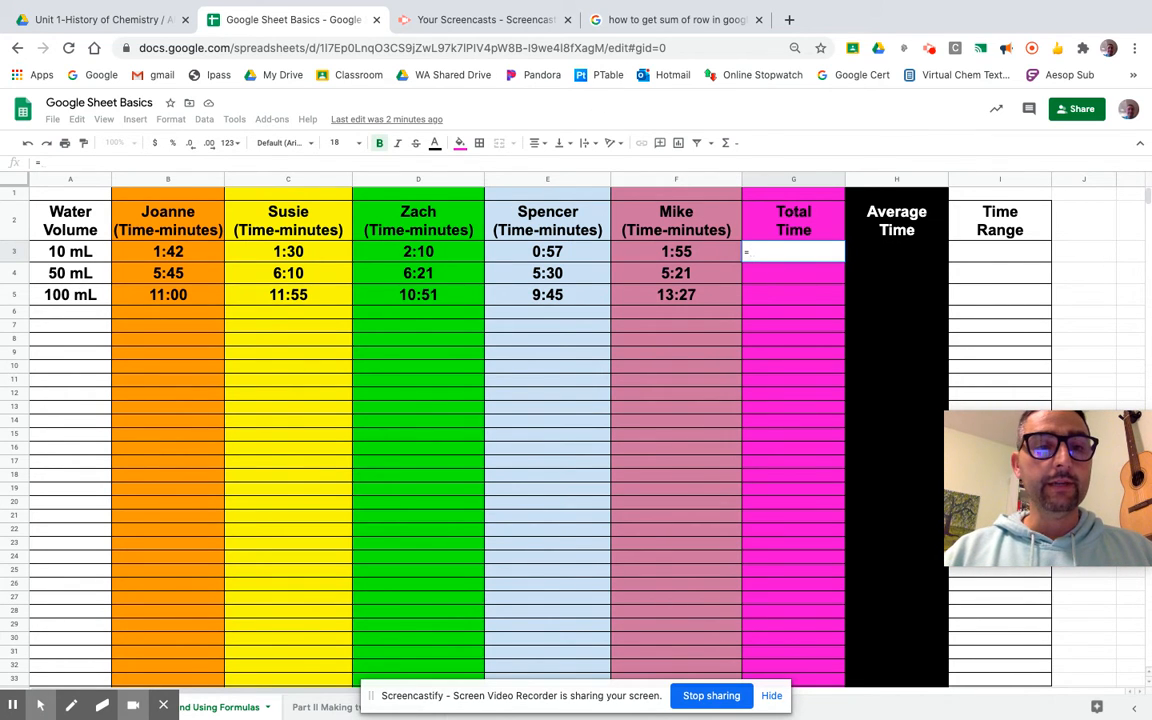
type("sum")
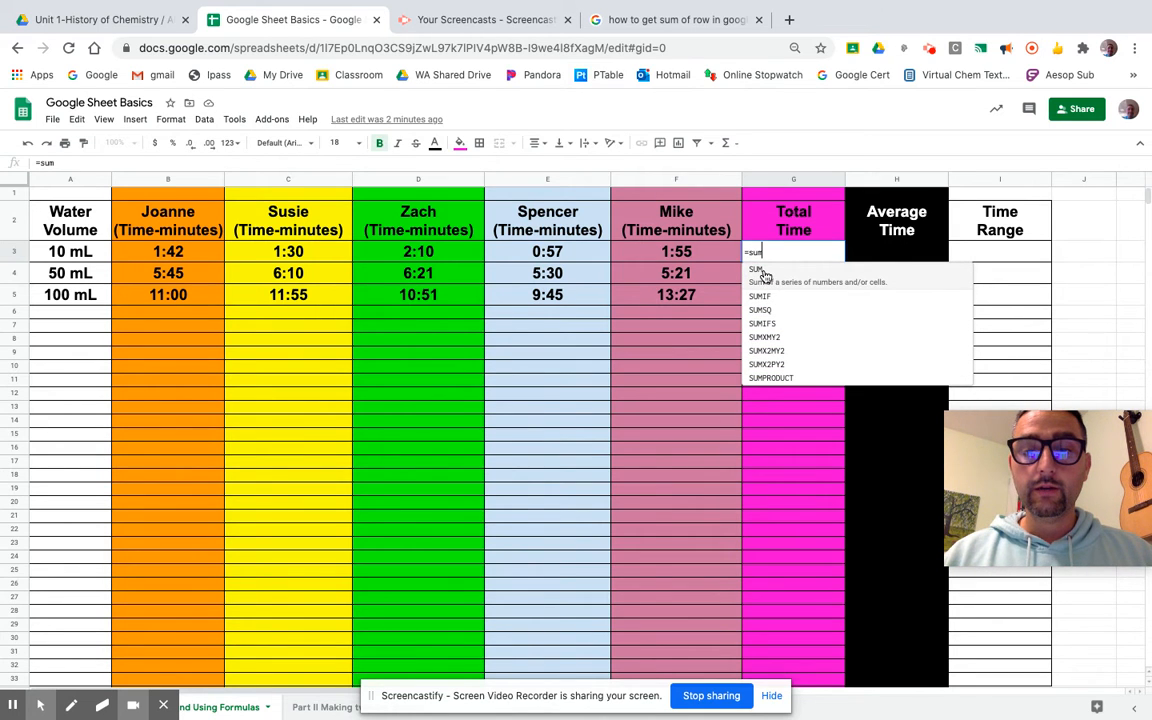
key("Tab")
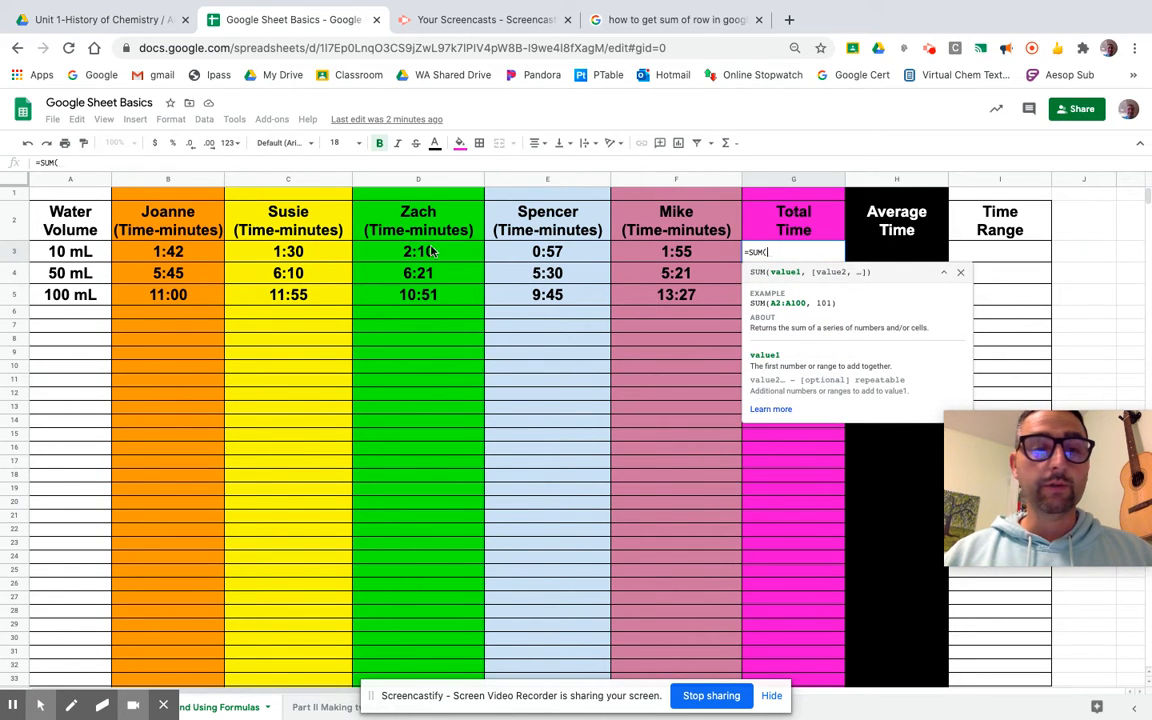
left_click_drag(202, 260, 648, 260)
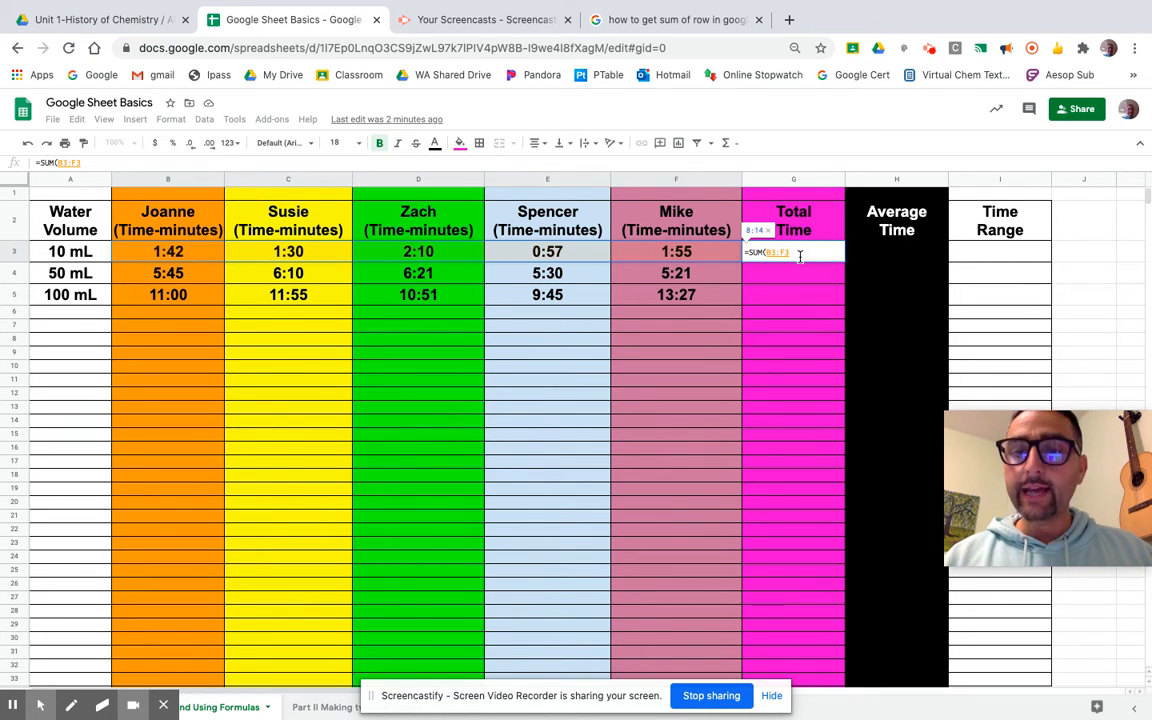
type(")")
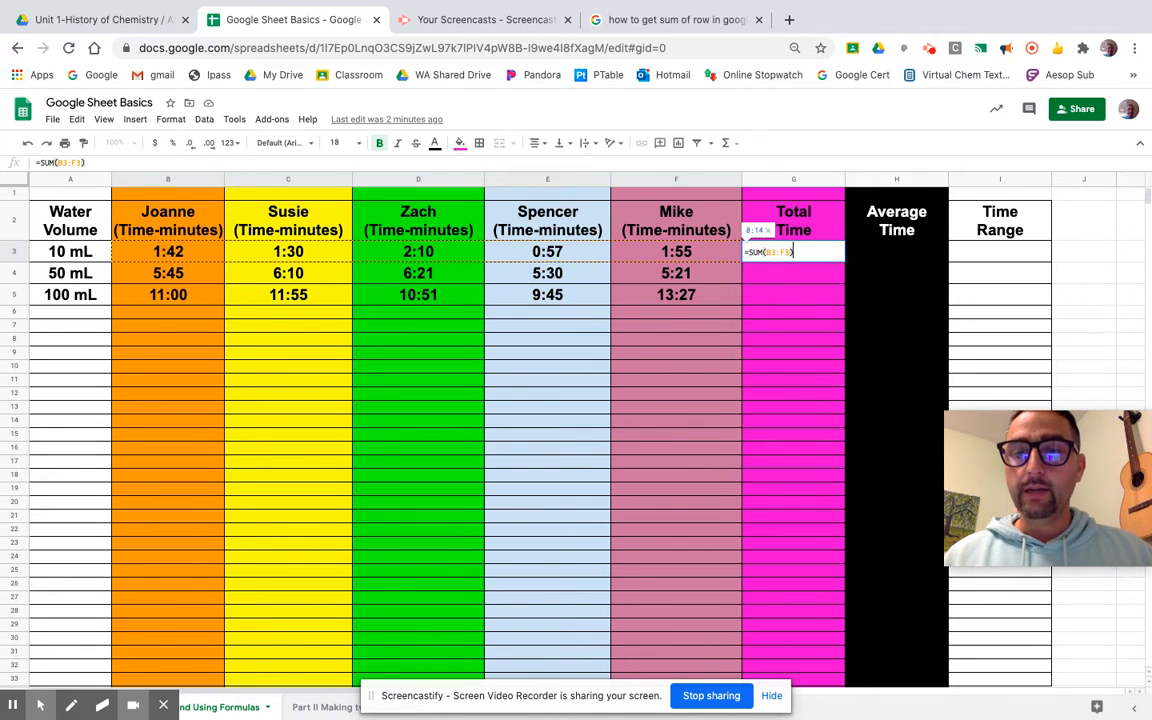
key("Return")
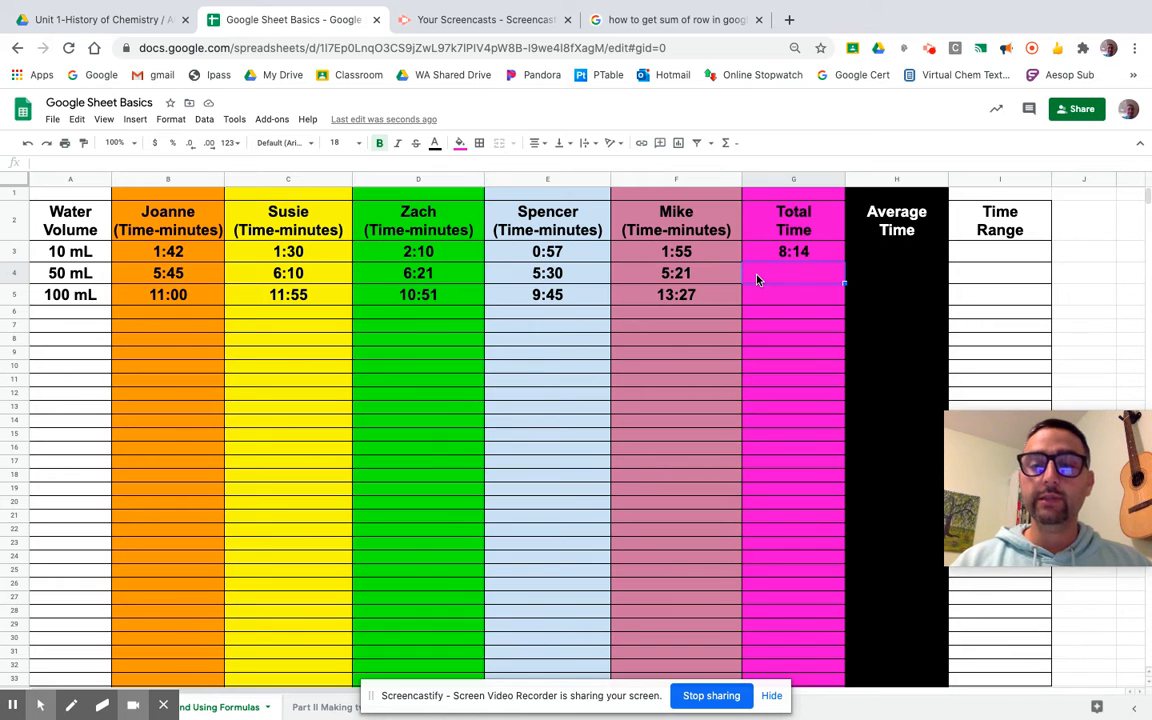
Try filling G3's total formula down into G4 and G5, then undo the fill.
type("=")
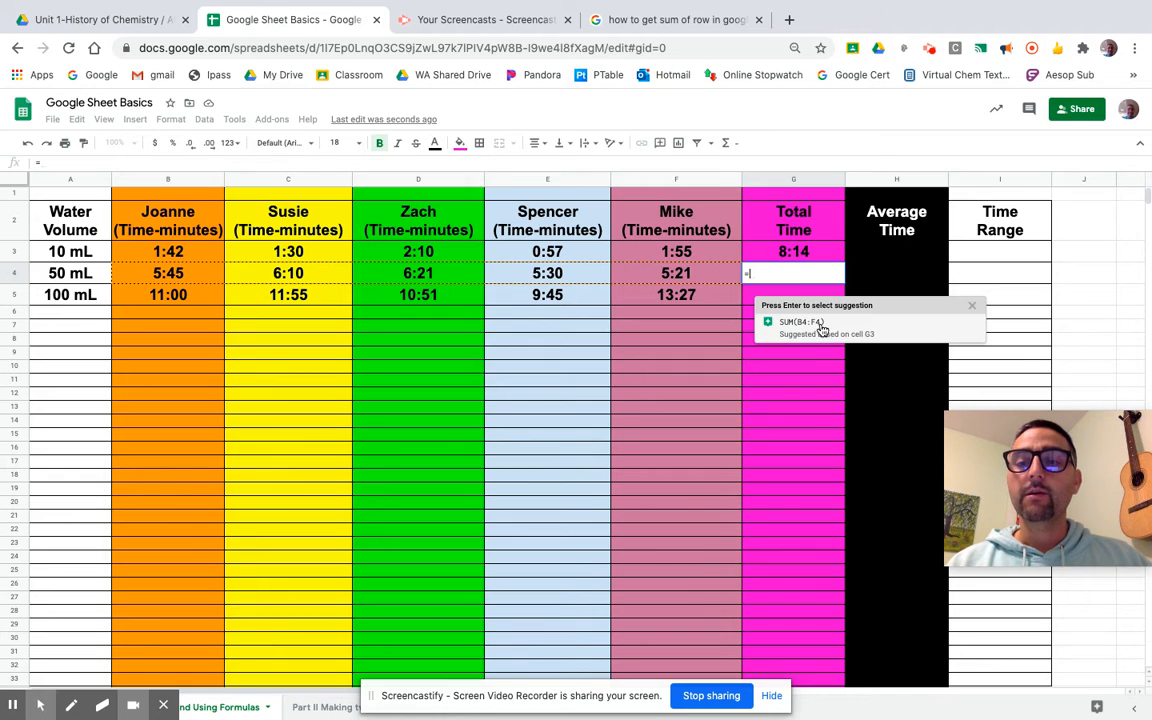
left_click(971, 306)
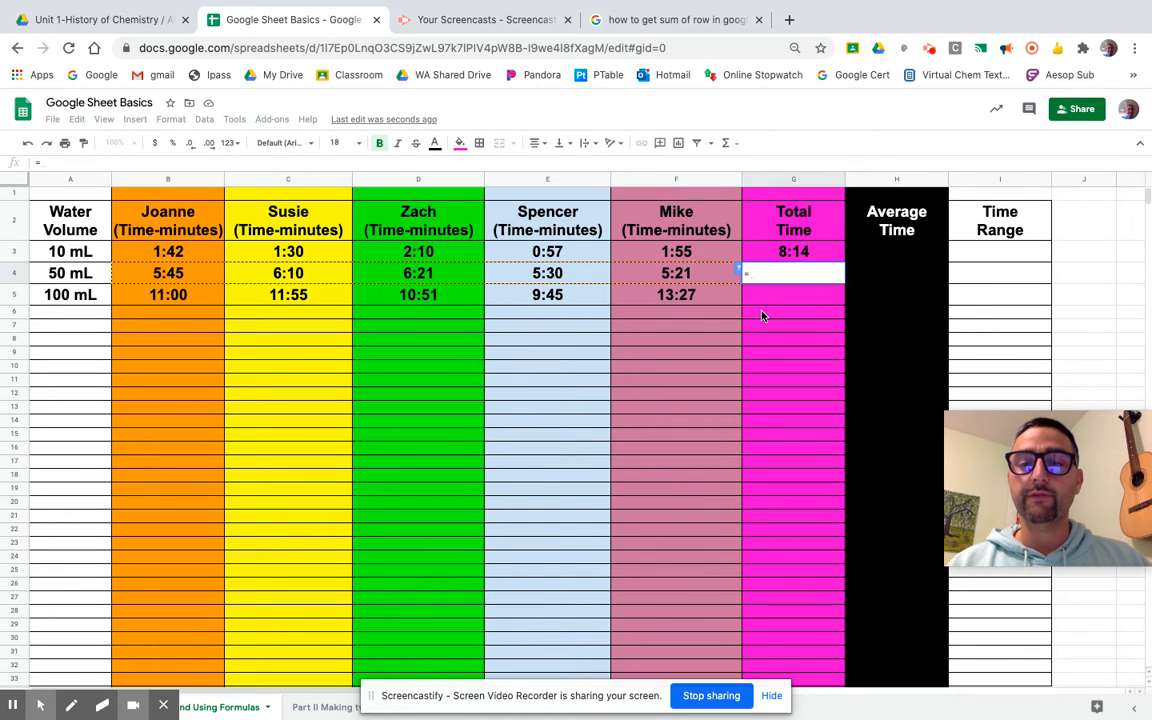
key("Escape")
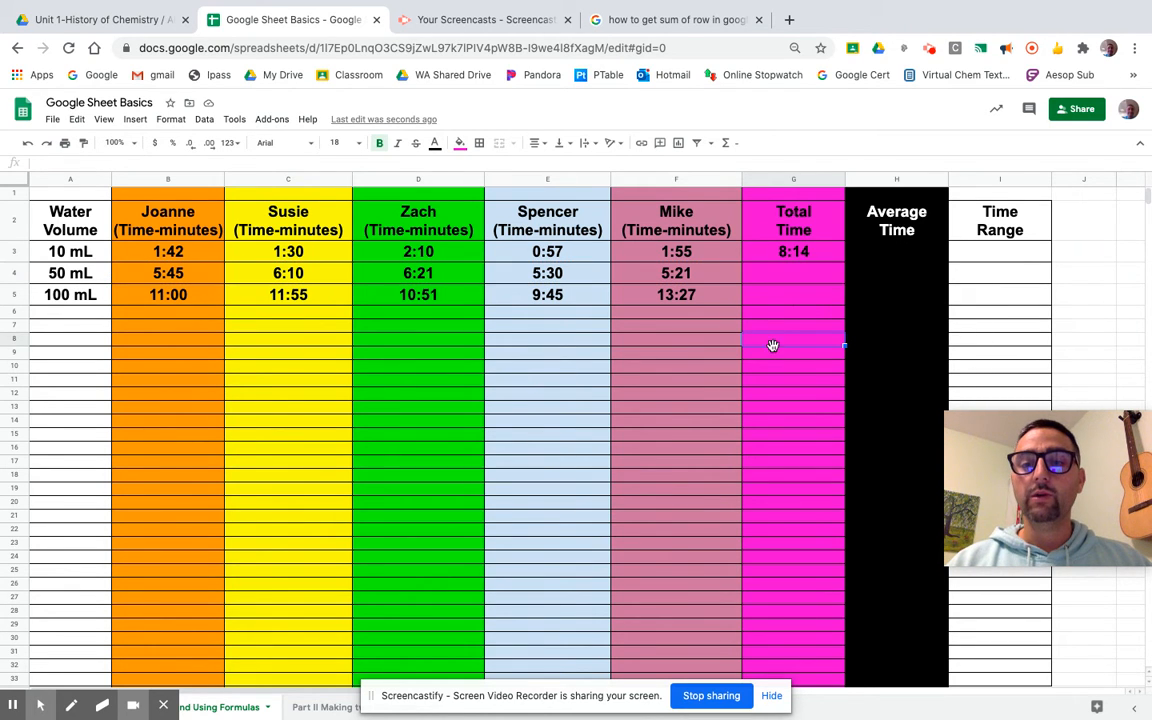
left_click(819, 257)
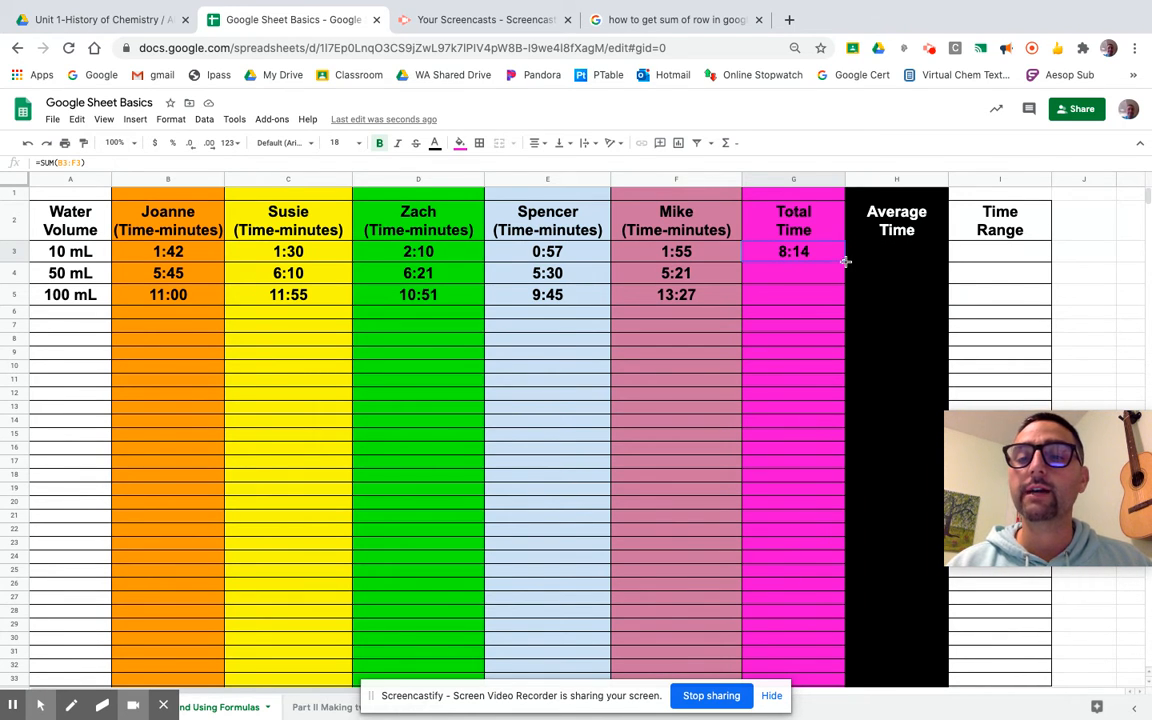
left_click_drag(844, 261, 841, 290)
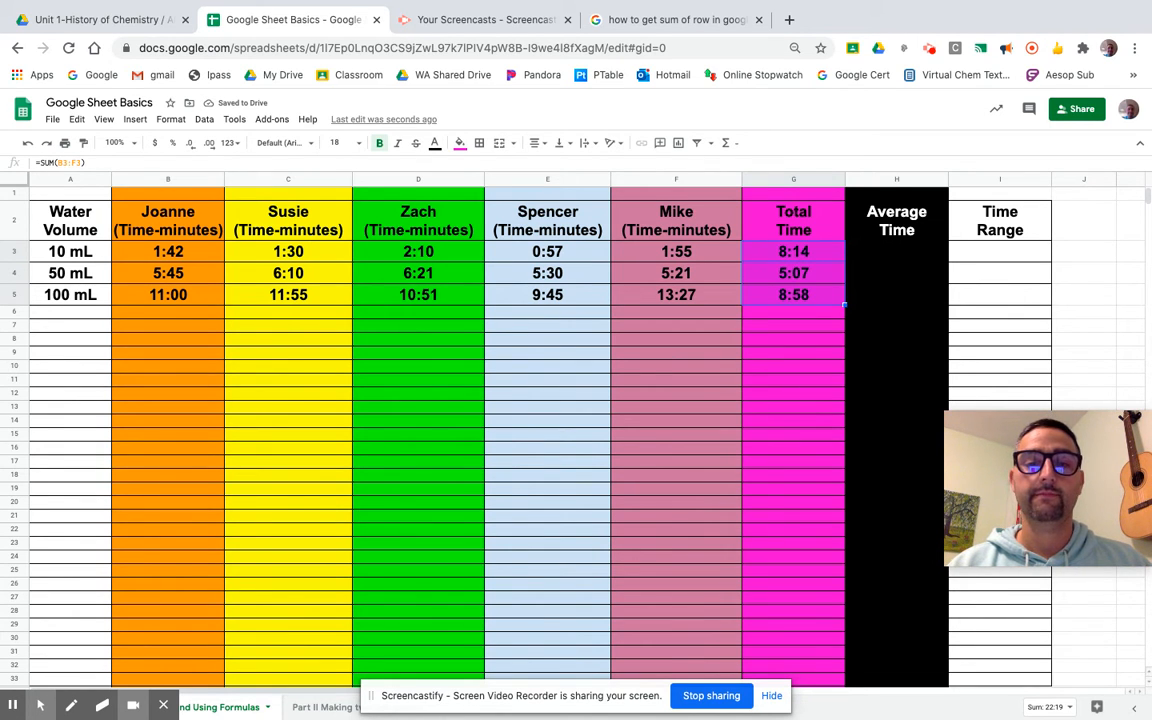
left_click(820, 379)
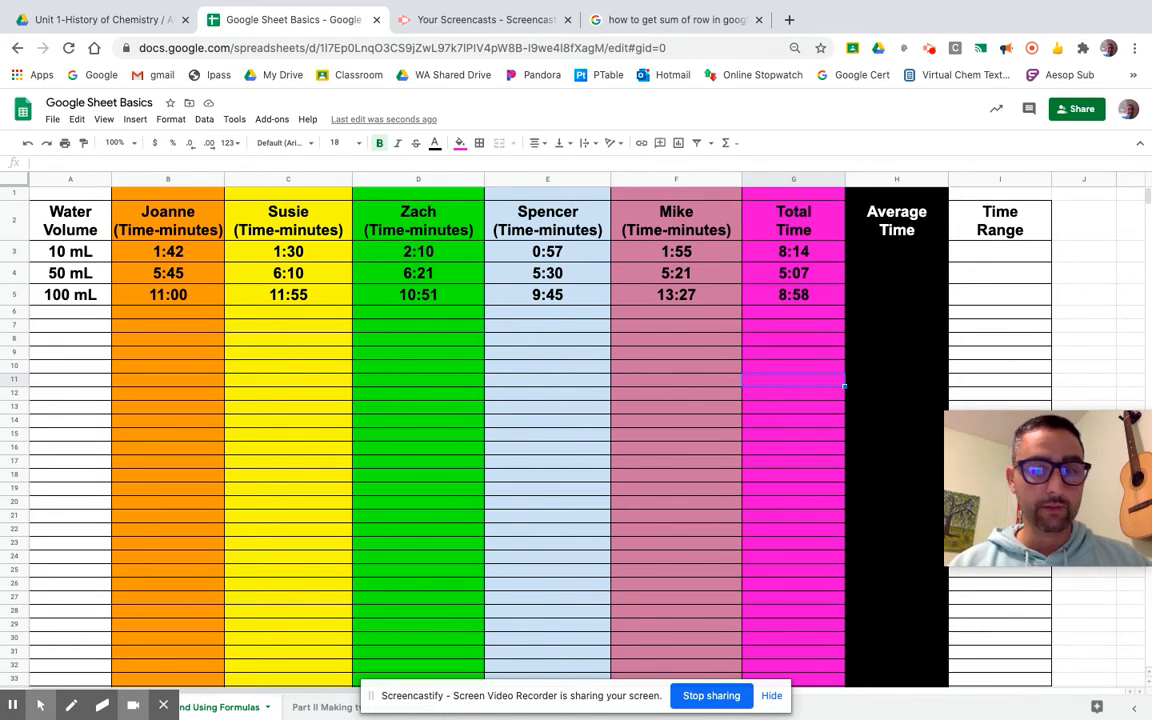
key("super+z")
Copy G3's total formula down through G5 again, then delete the copied totals.
left_click(818, 269)
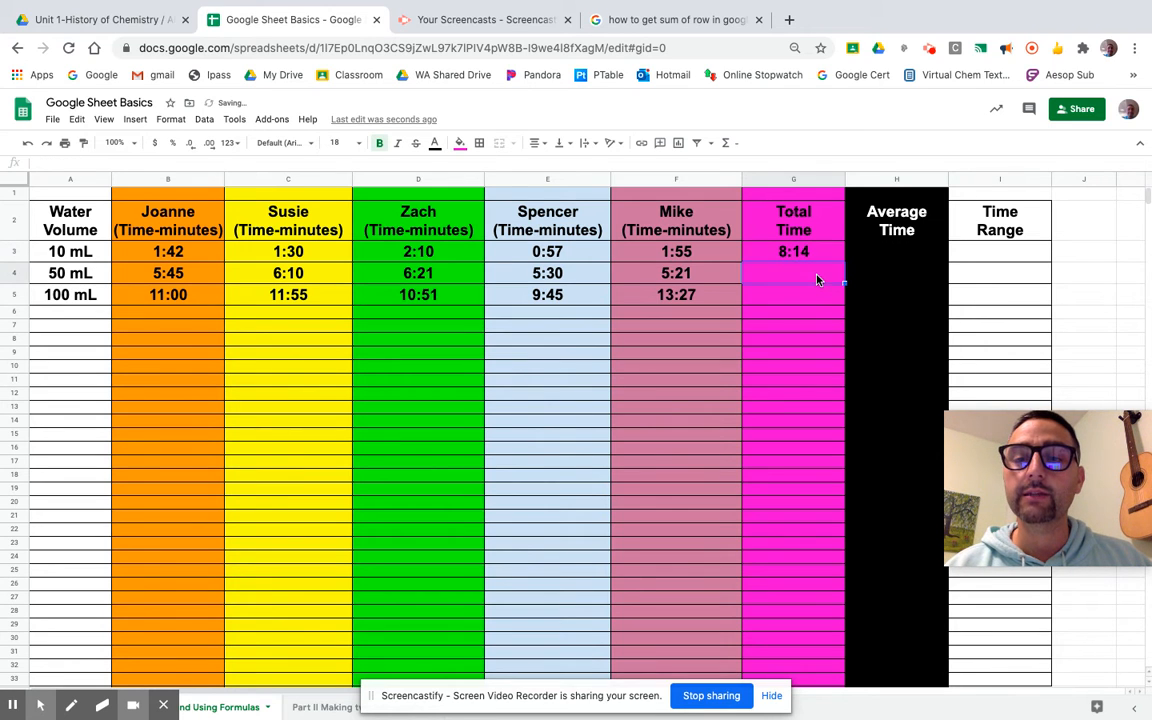
left_click(823, 256)
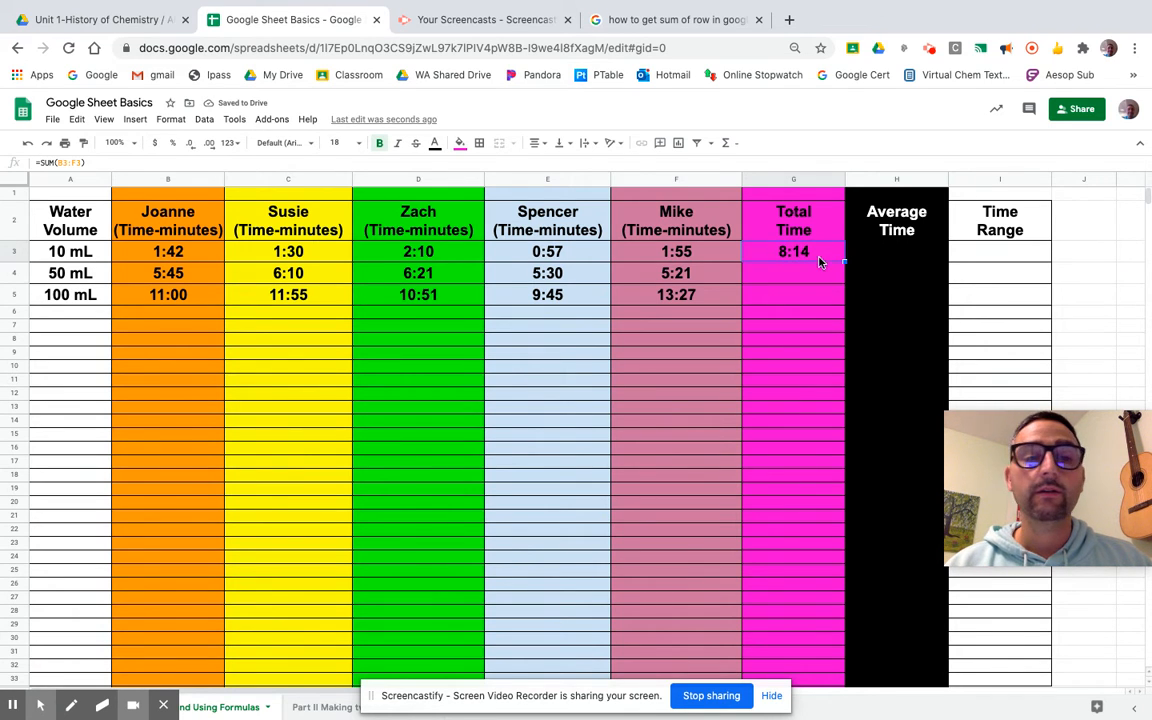
left_click_drag(828, 268, 831, 291)
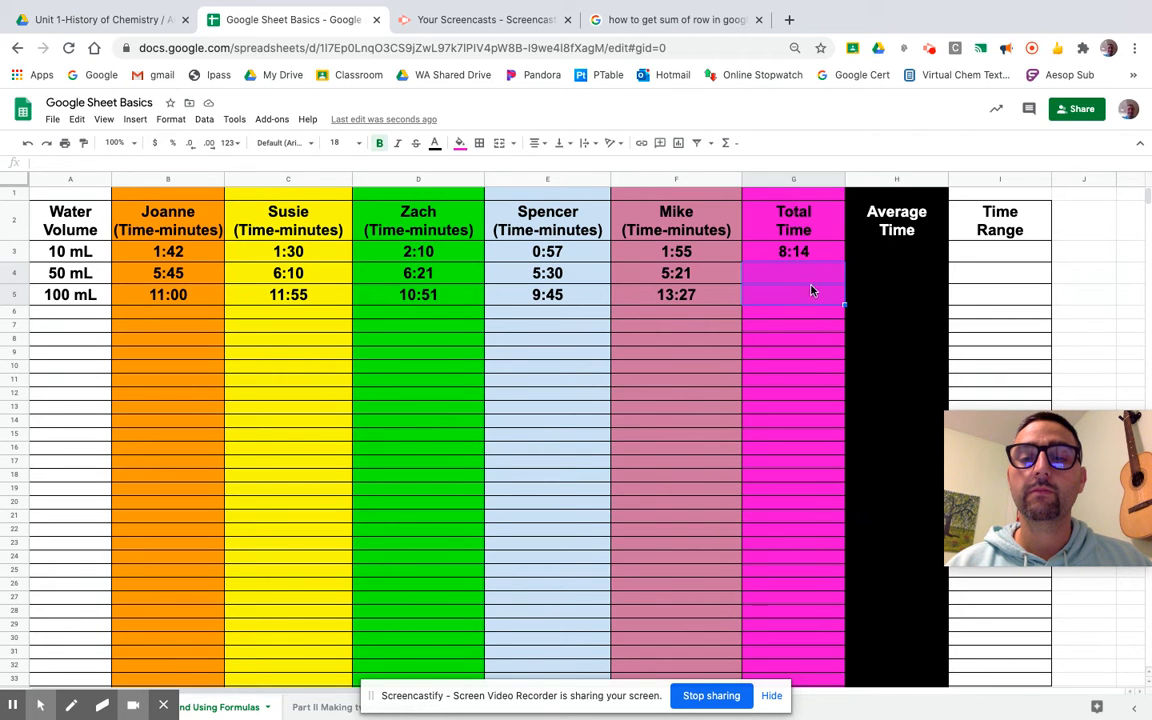
left_click(815, 354)
left_click(820, 257)
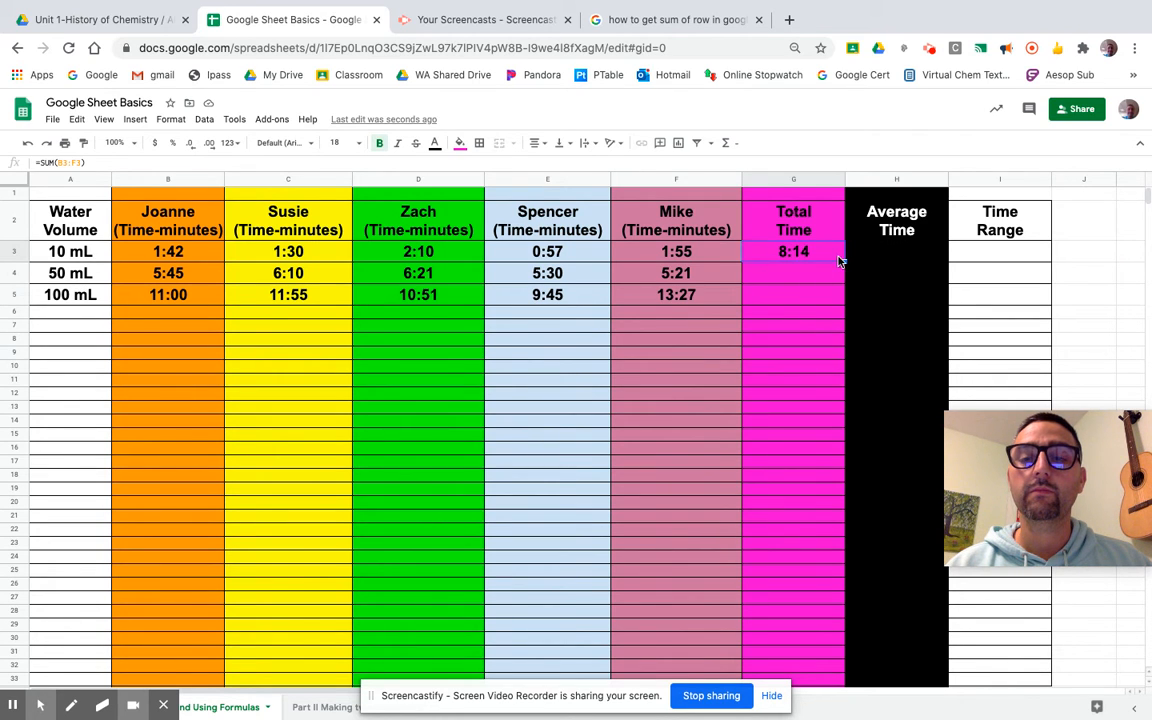
left_click_drag(844, 262, 828, 298)
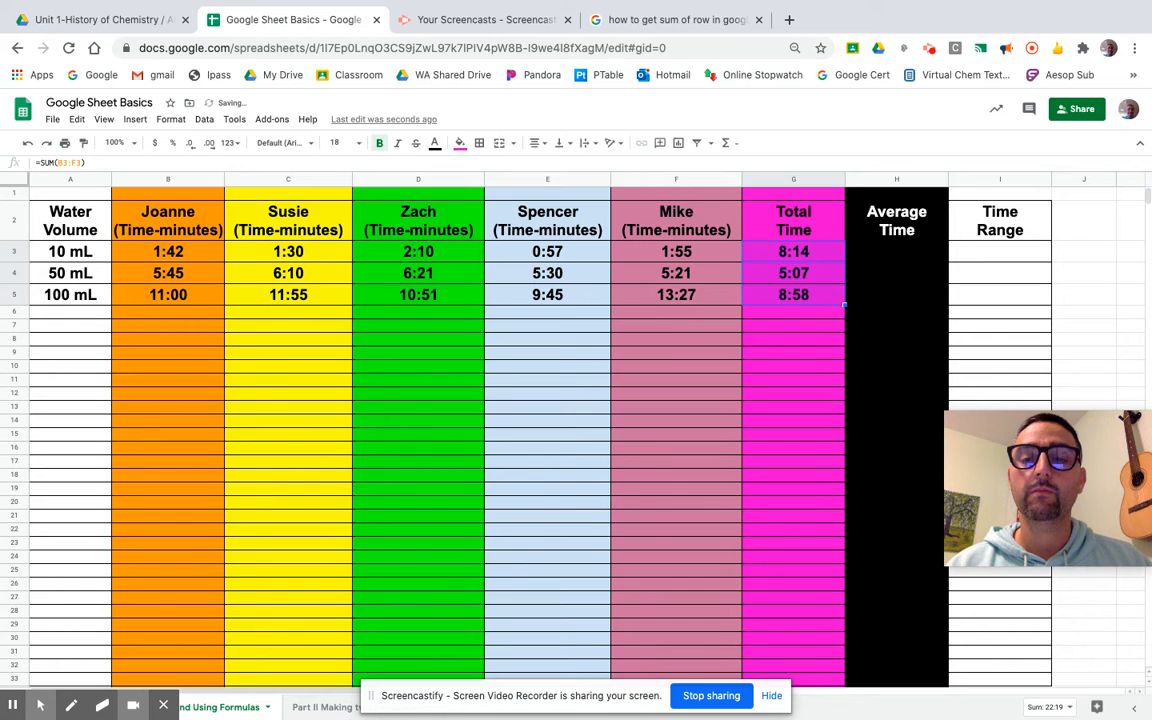
left_click(813, 273)
left_click_drag(820, 303, 798, 278)
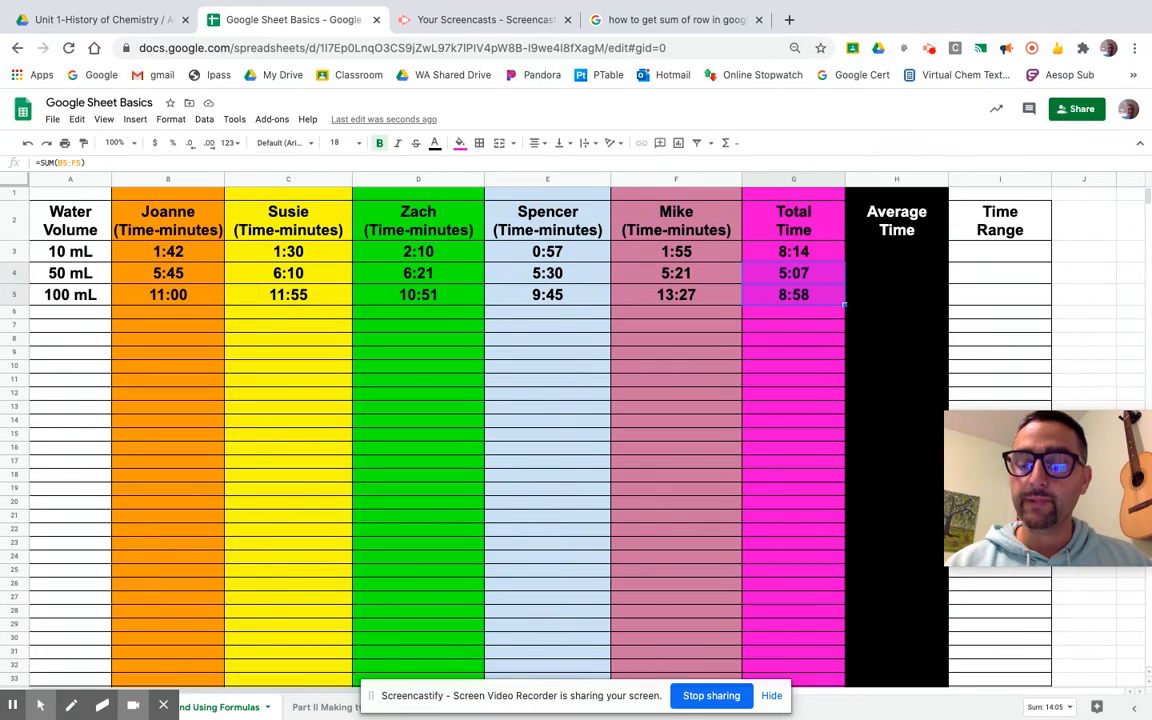
key("Delete")
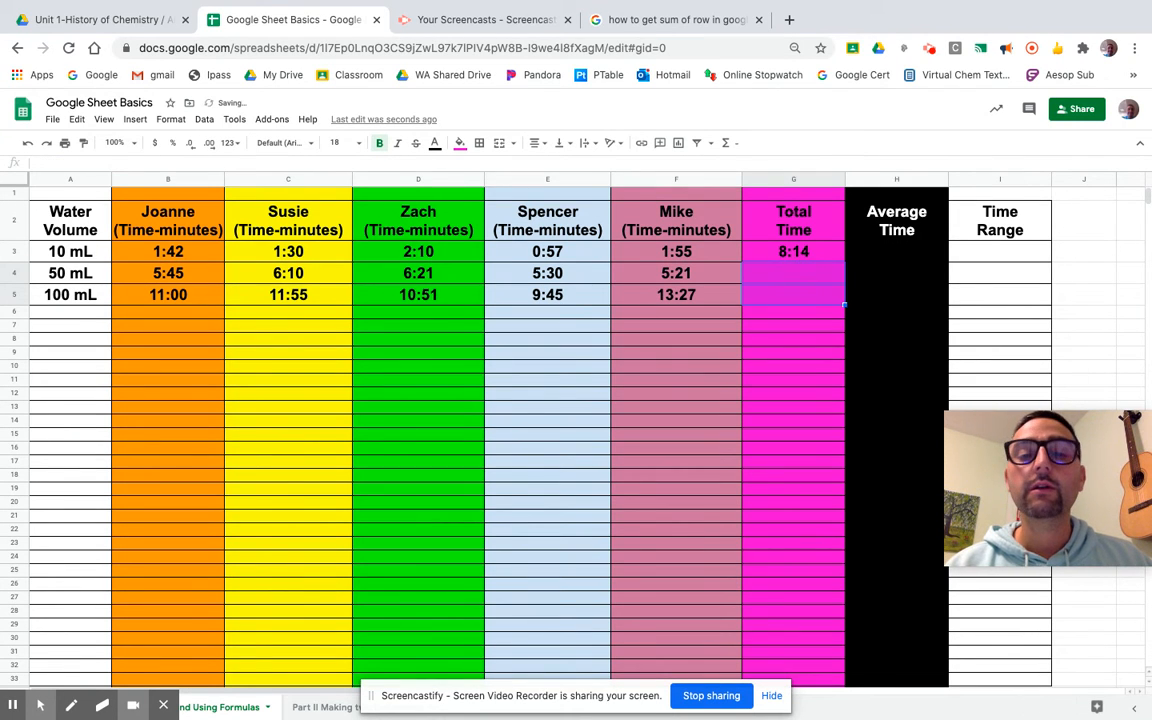
left_click(818, 366)
Enter =SUM(B4:F4) in G4 so the 50 mL Total Time reads 5:07.
left_click(755, 278)
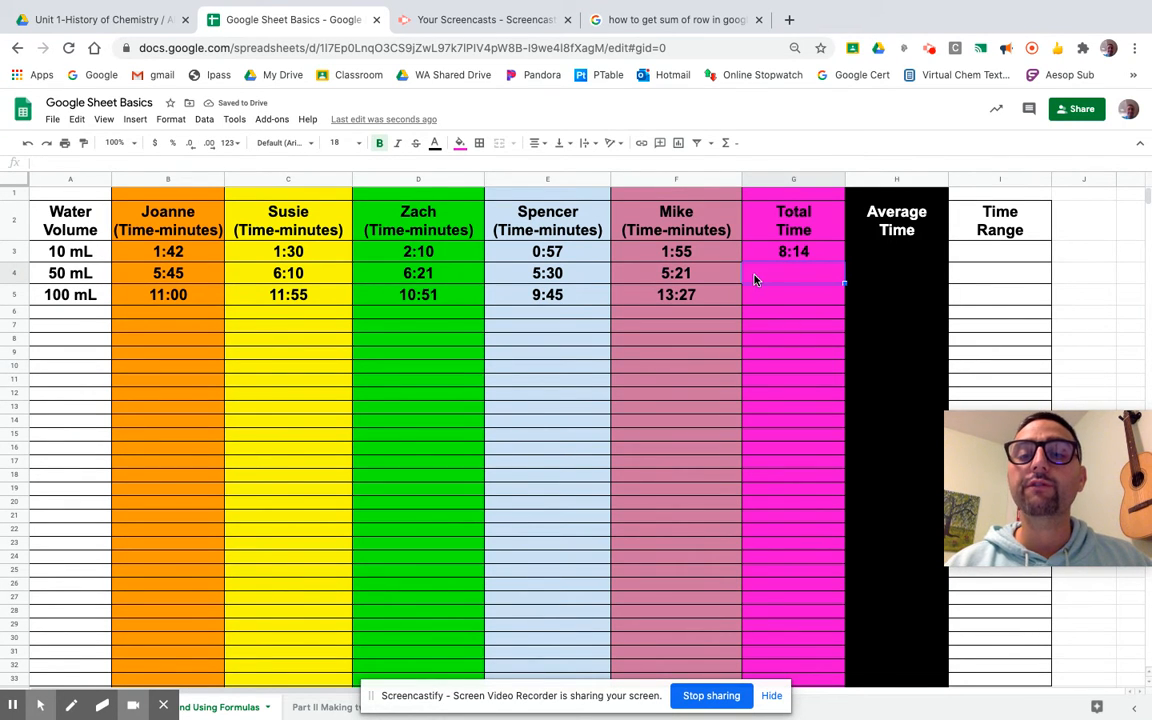
type("=s")
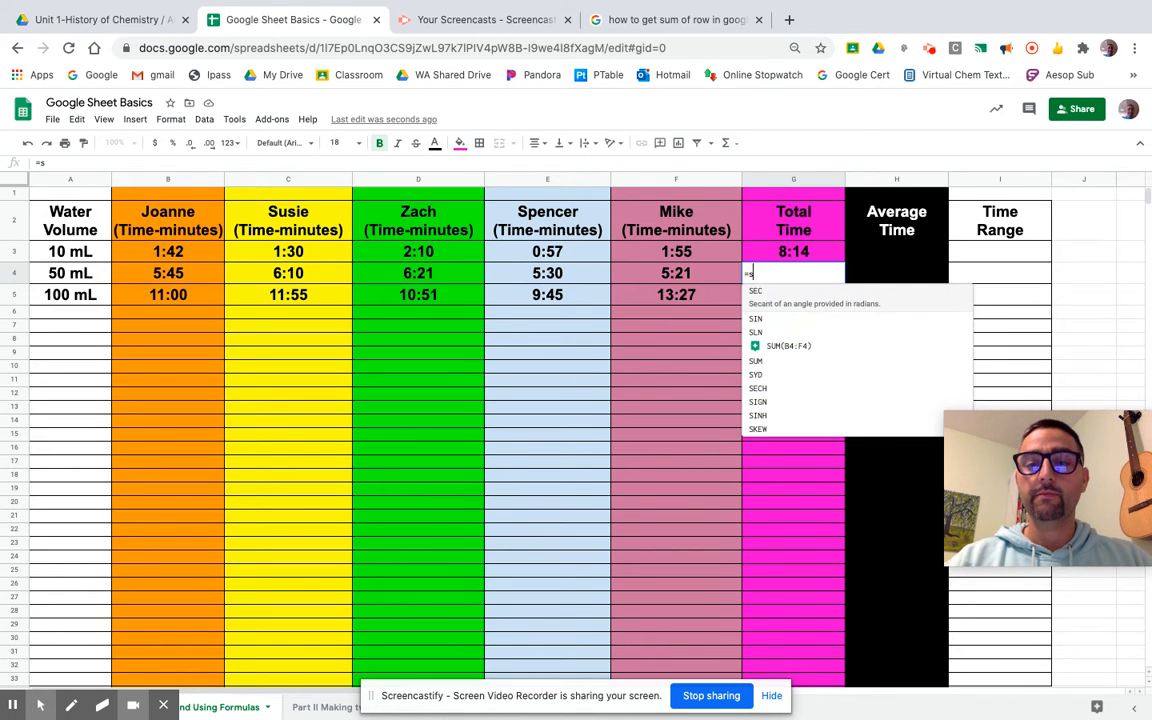
type("u")
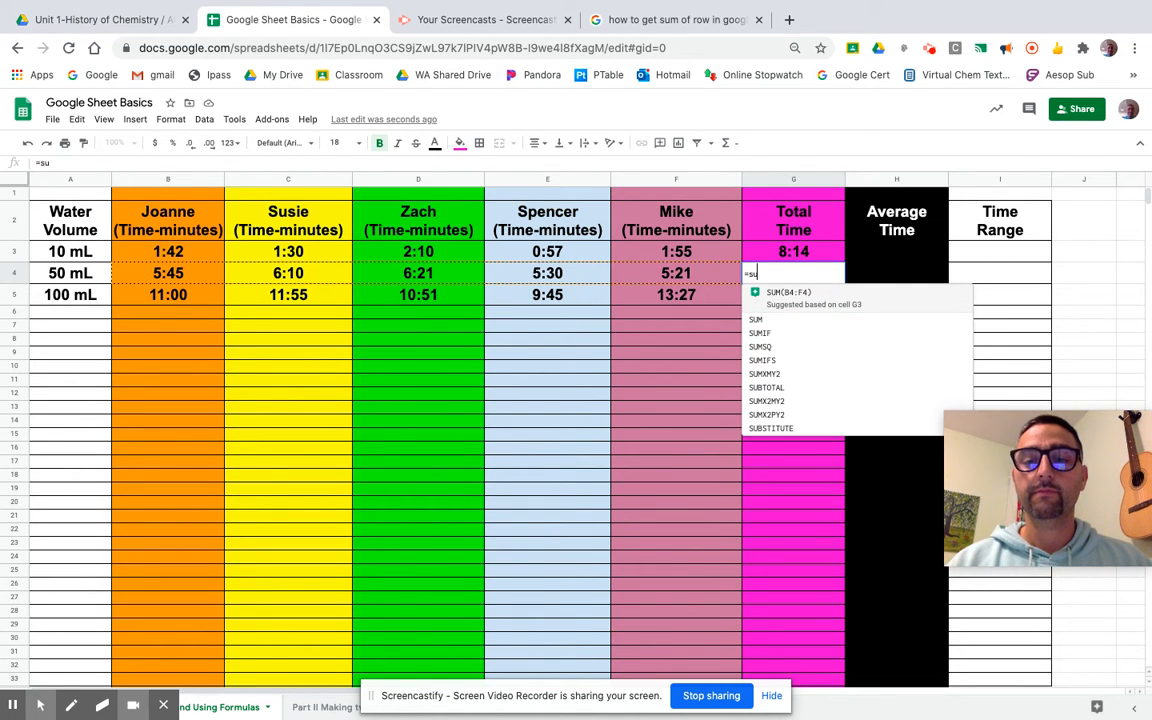
left_click(790, 297)
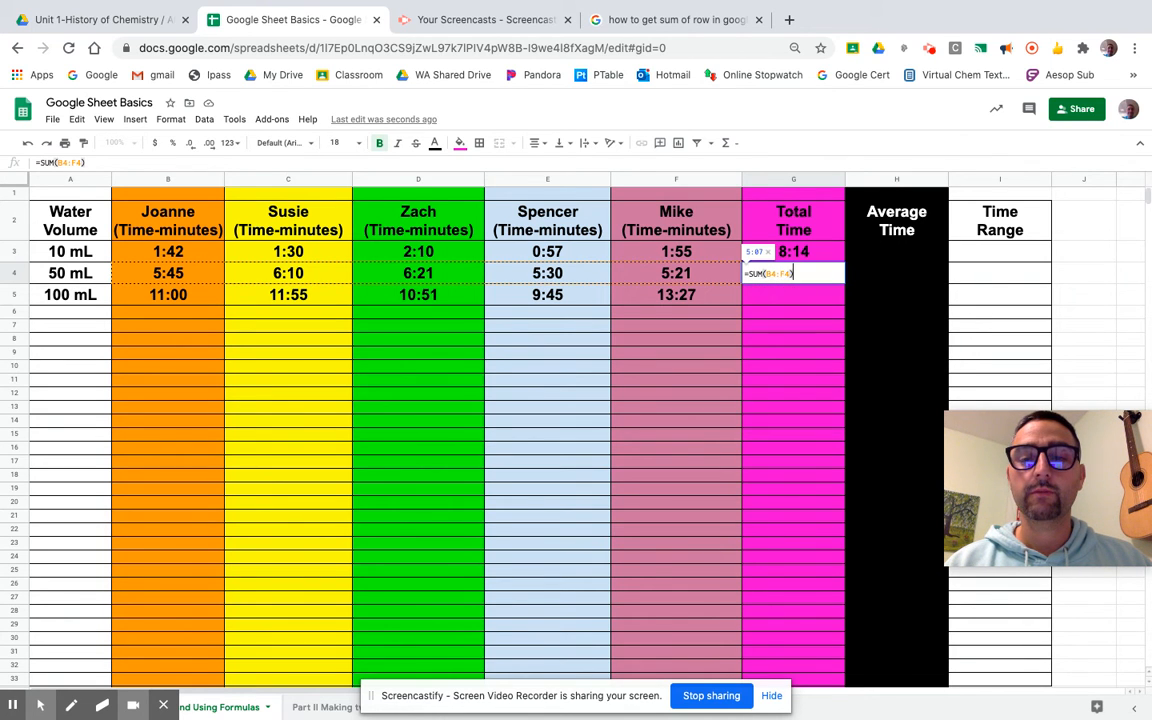
left_click(790, 352)
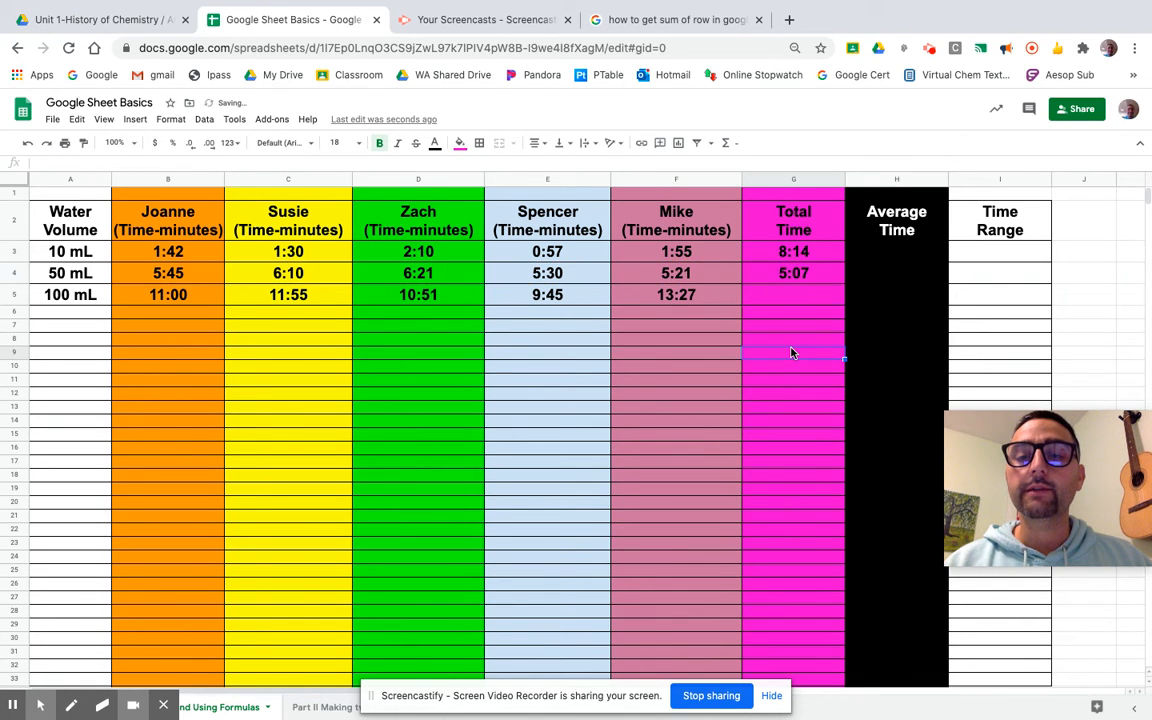
double_click(815, 278)
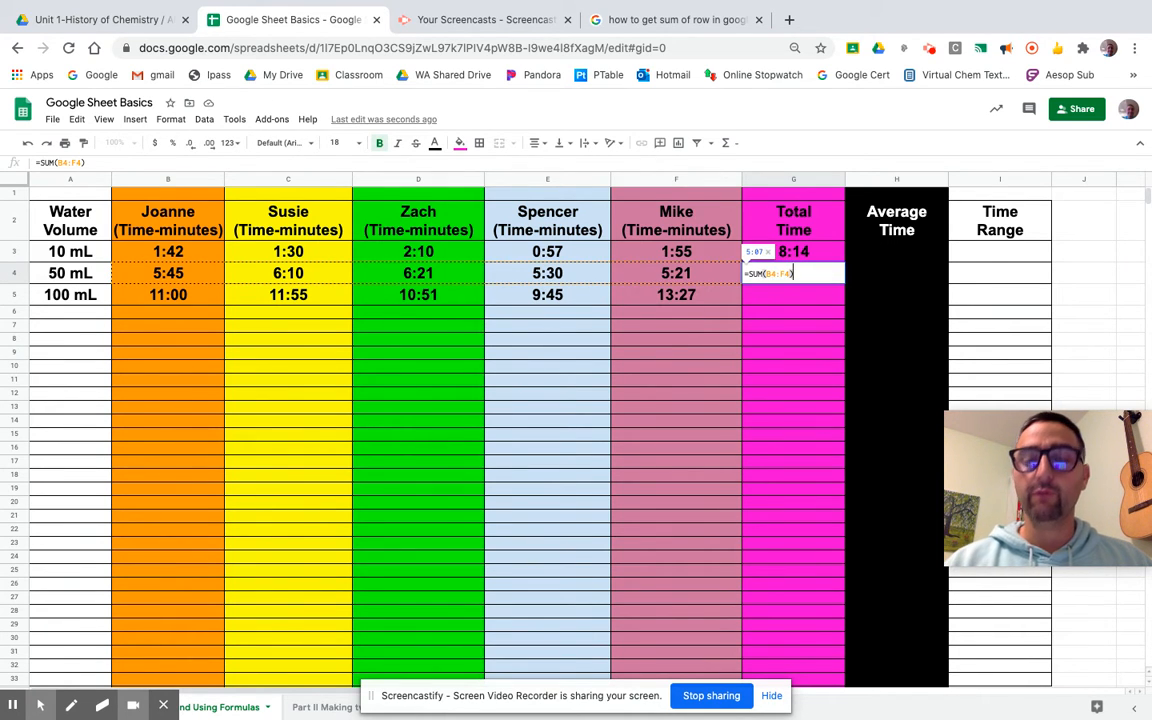
key("BackSpace")
key("BackSpace")
key("BackSpace")
key("BackSpace")
key("BackSpace")
key("BackSpace")
key("BackSpace")
key("BackSpace")
key("BackSpace")
key("BackSpace")
key("BackSpace")
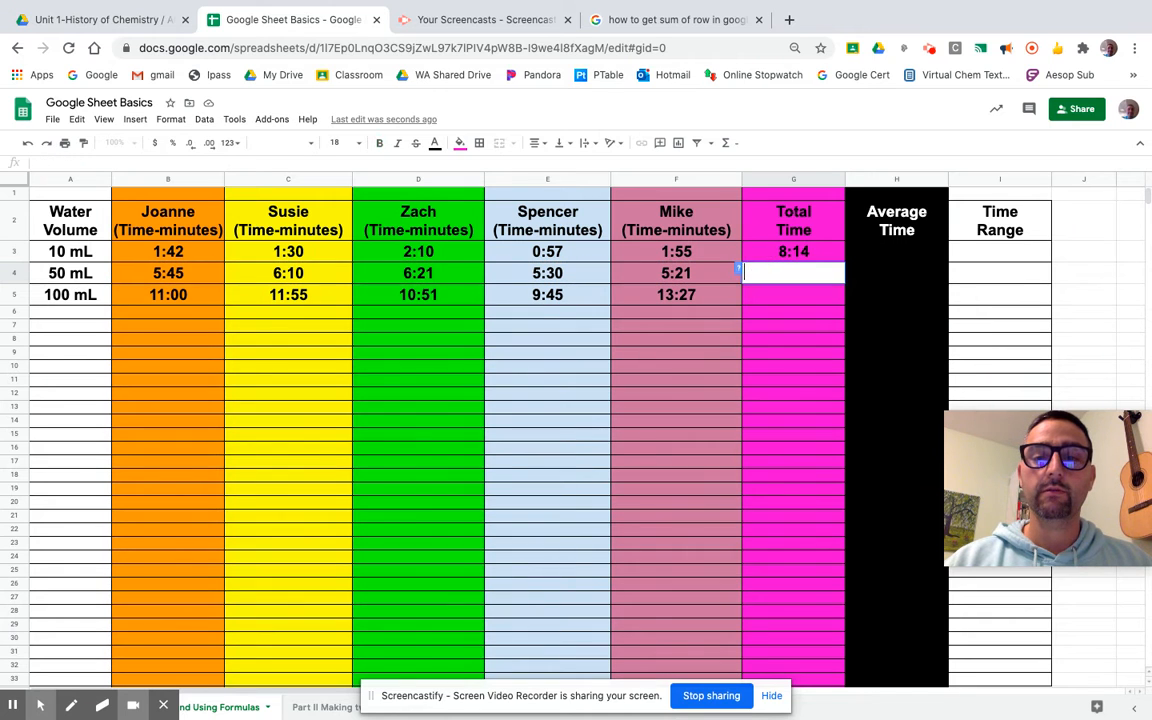
type("=")
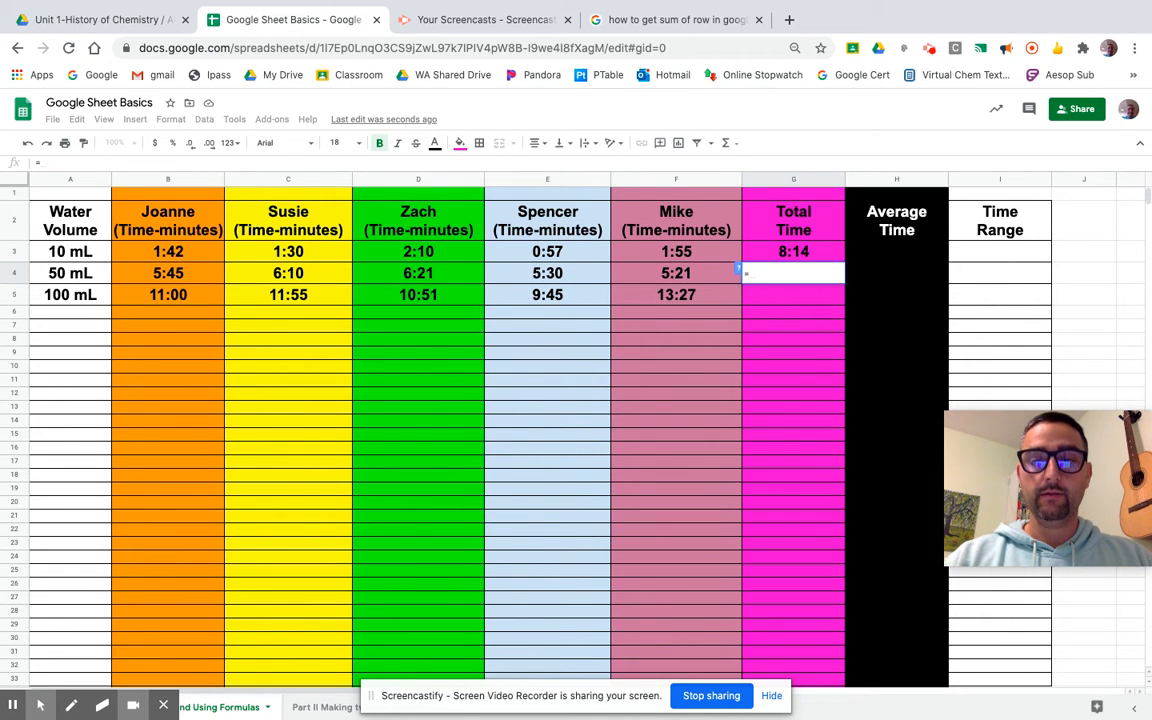
type("sum")
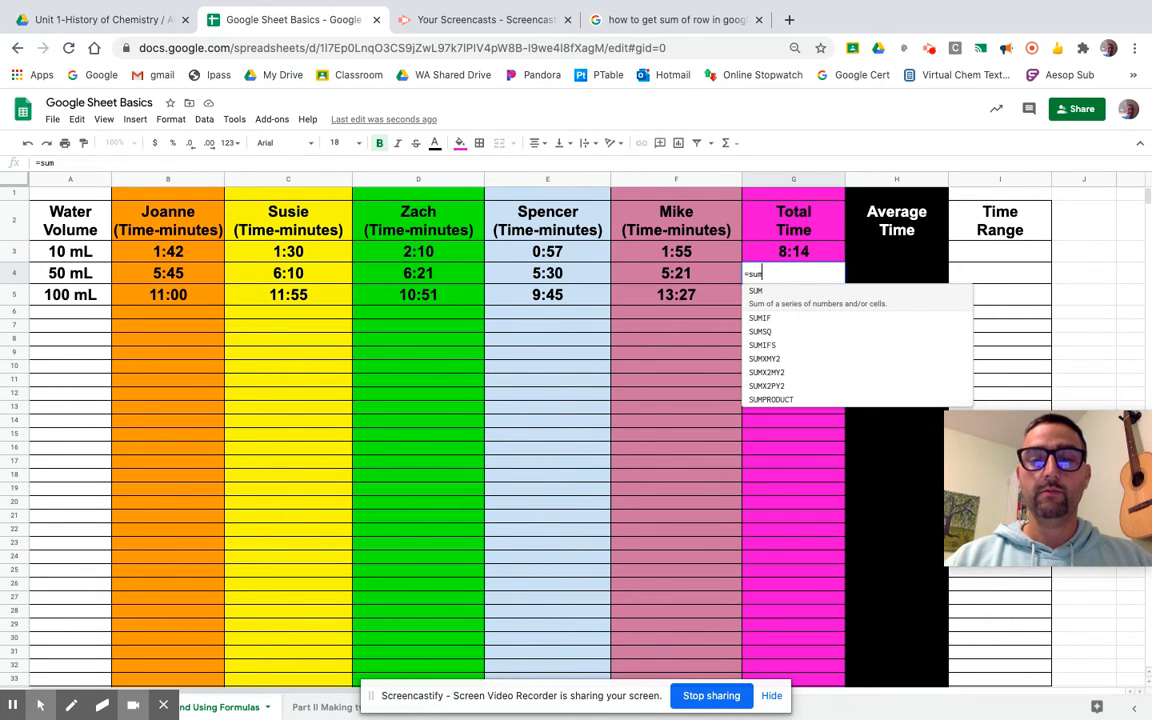
key("Tab")
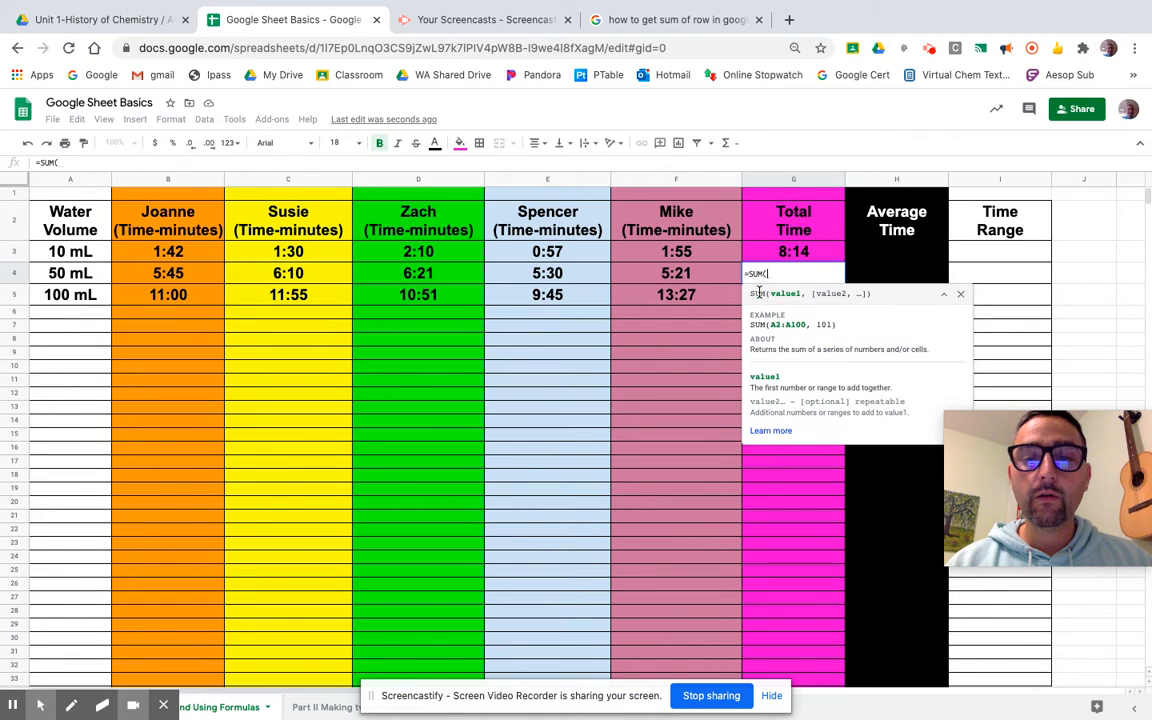
left_click_drag(214, 272, 658, 276)
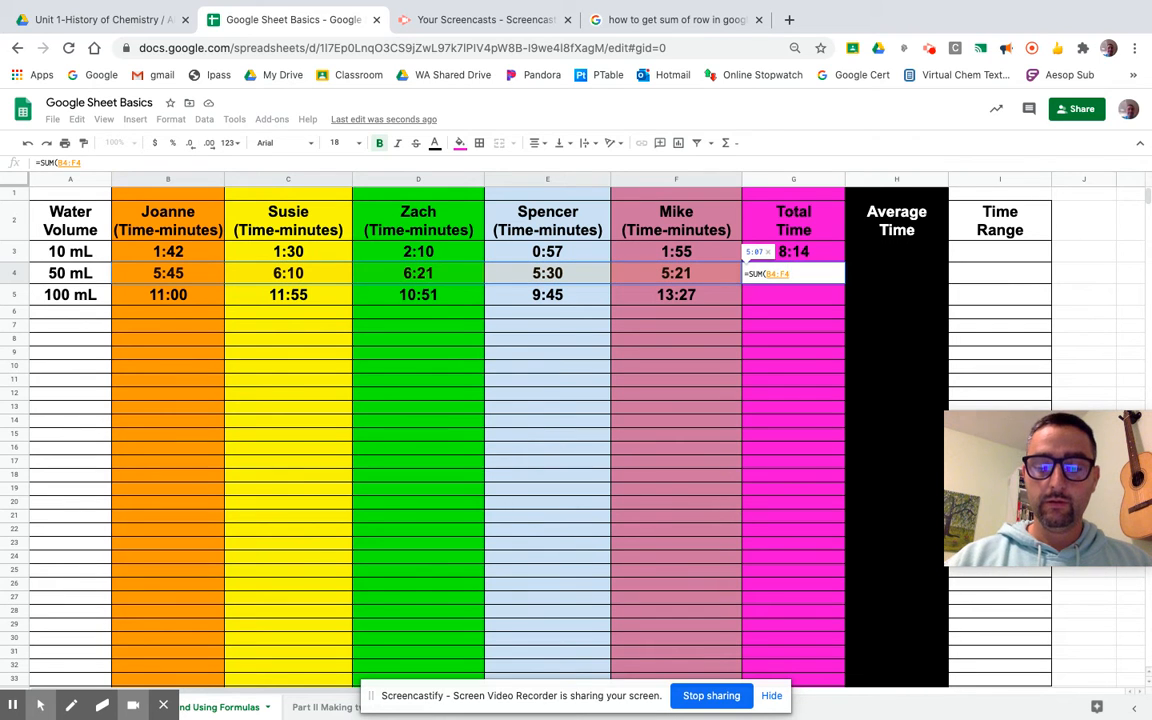
key("Return")
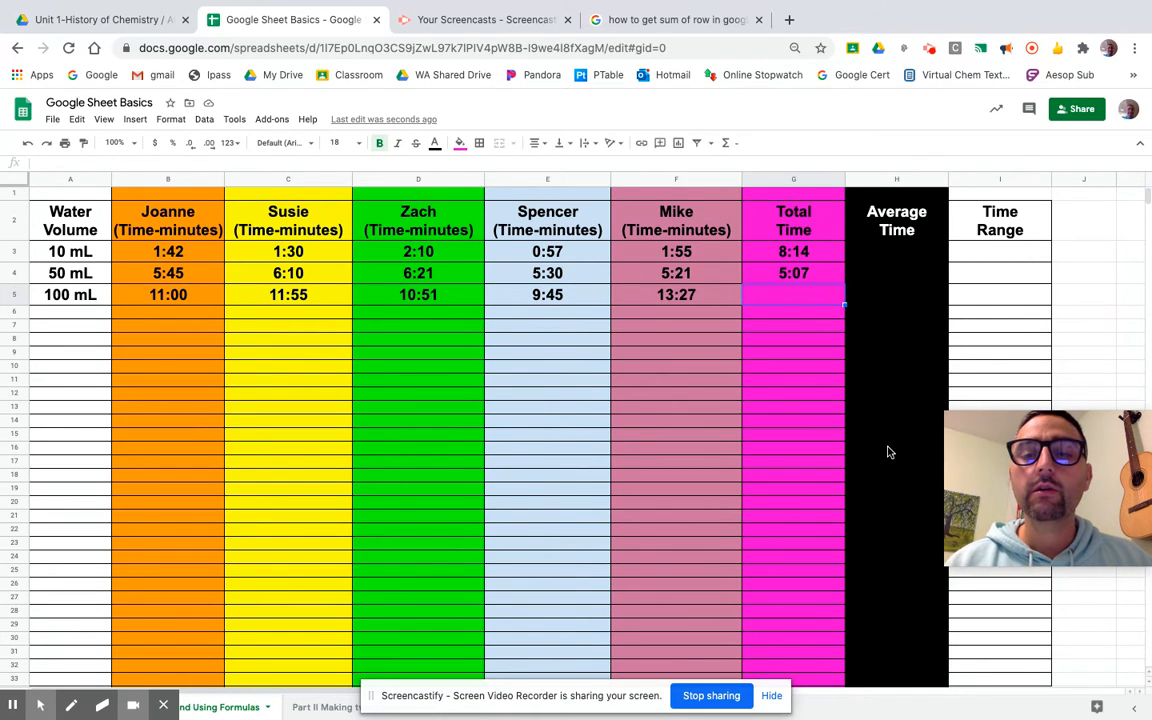
Add a =SUM(B5:F5) total in G5, then clear the G4 and G5 totals.
left_click(800, 406)
left_click(776, 296)
type("=")
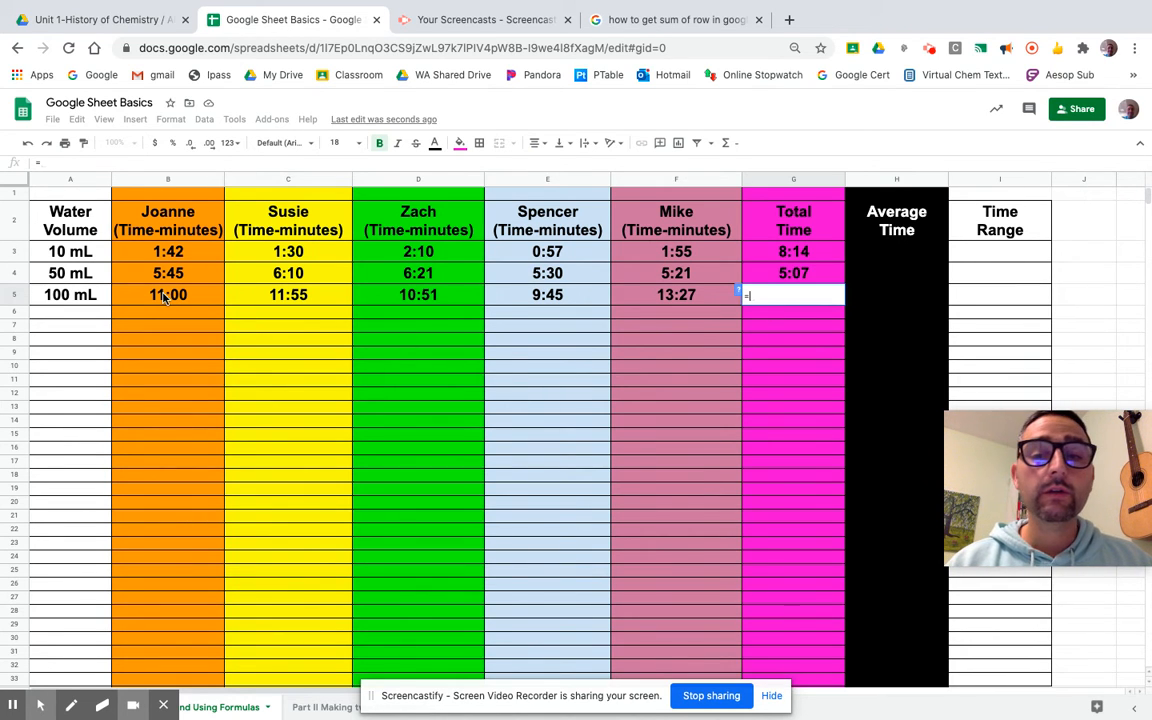
type("su")
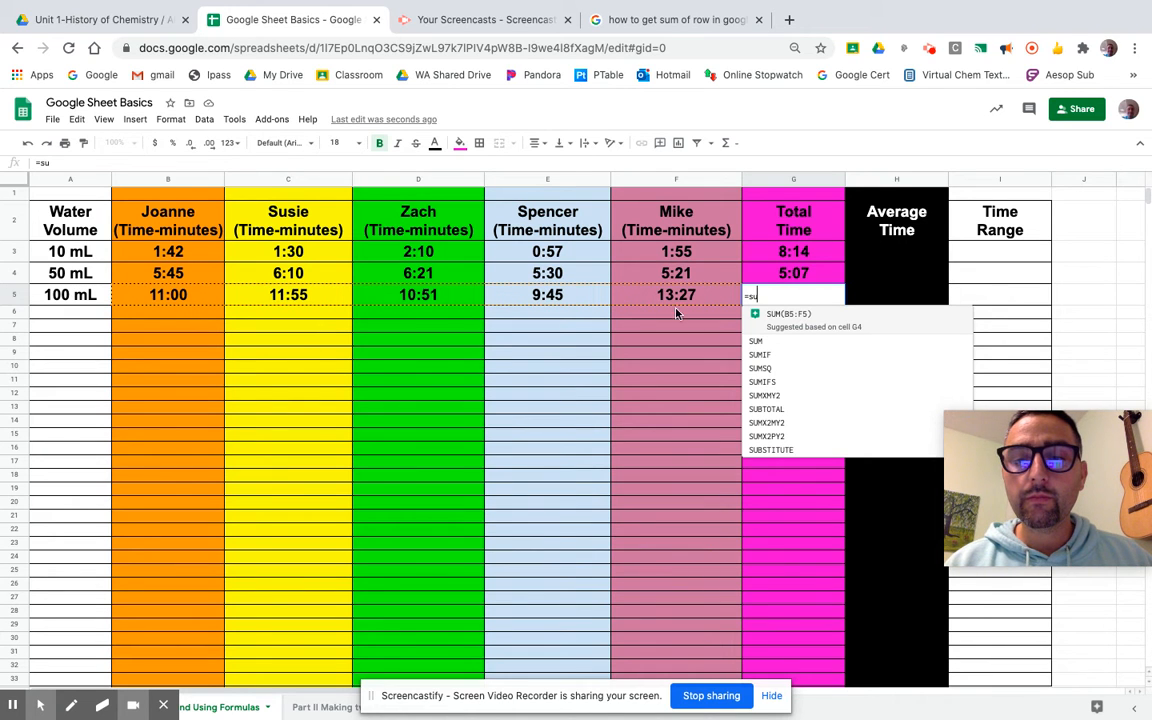
left_click(806, 316)
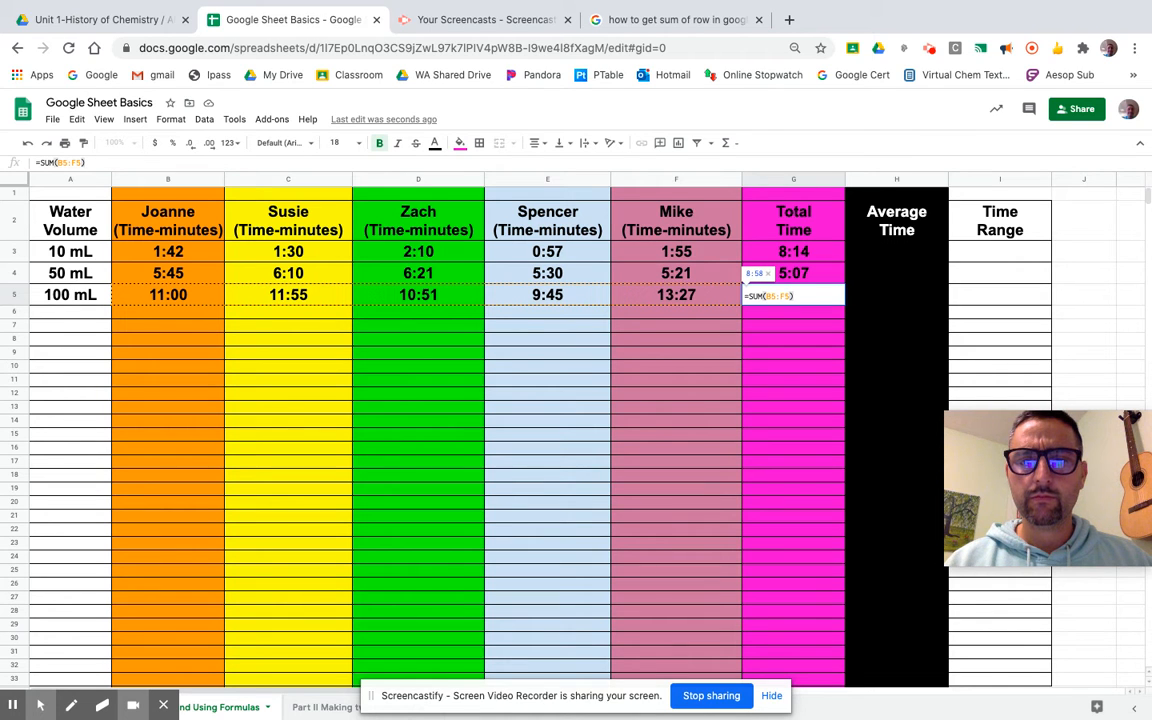
key("Return")
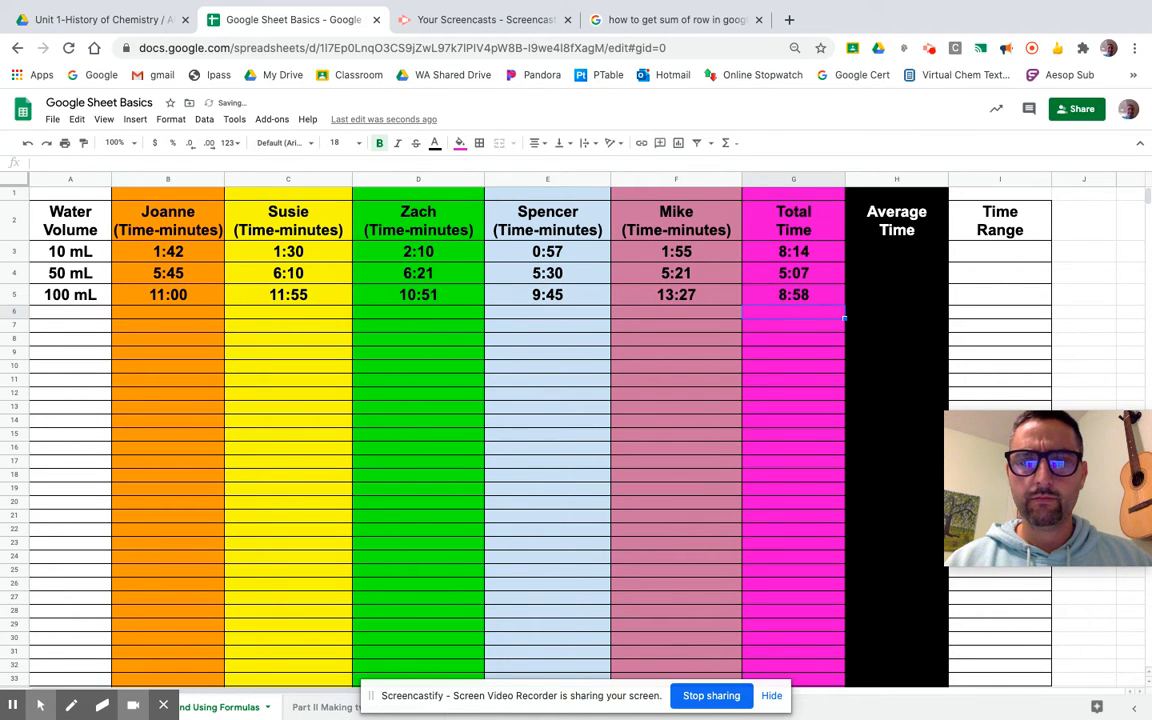
left_click(818, 295)
left_click_drag(818, 295, 806, 279)
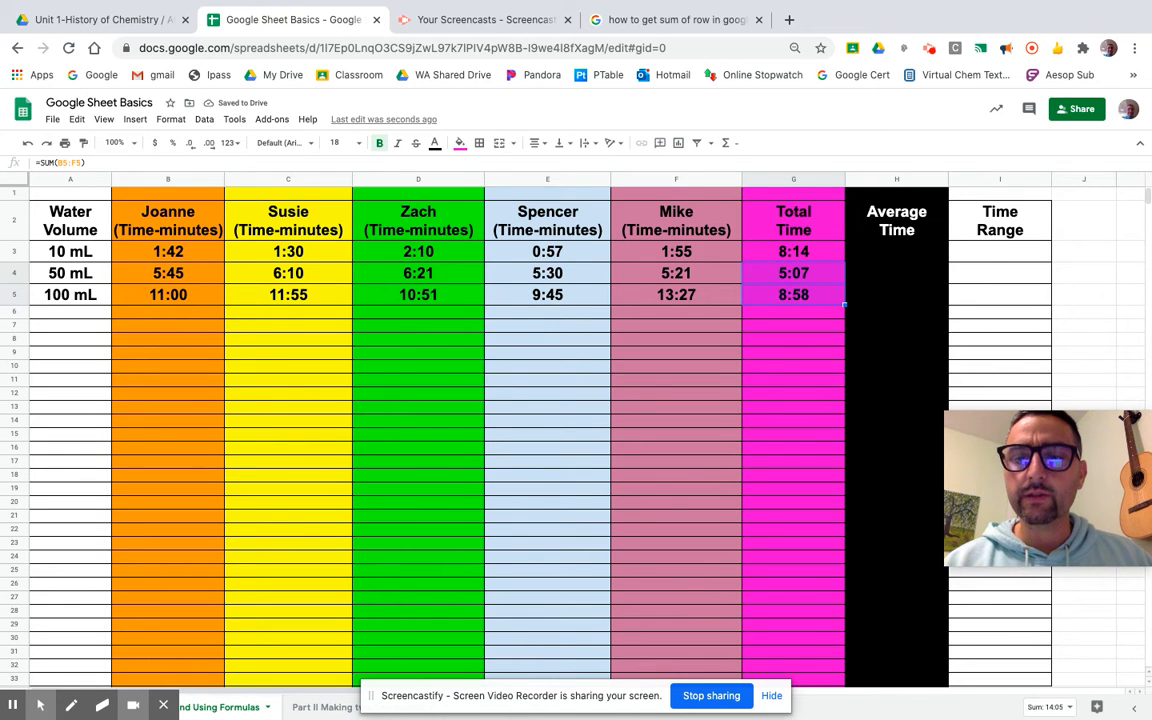
key("Delete")
left_click(787, 385)
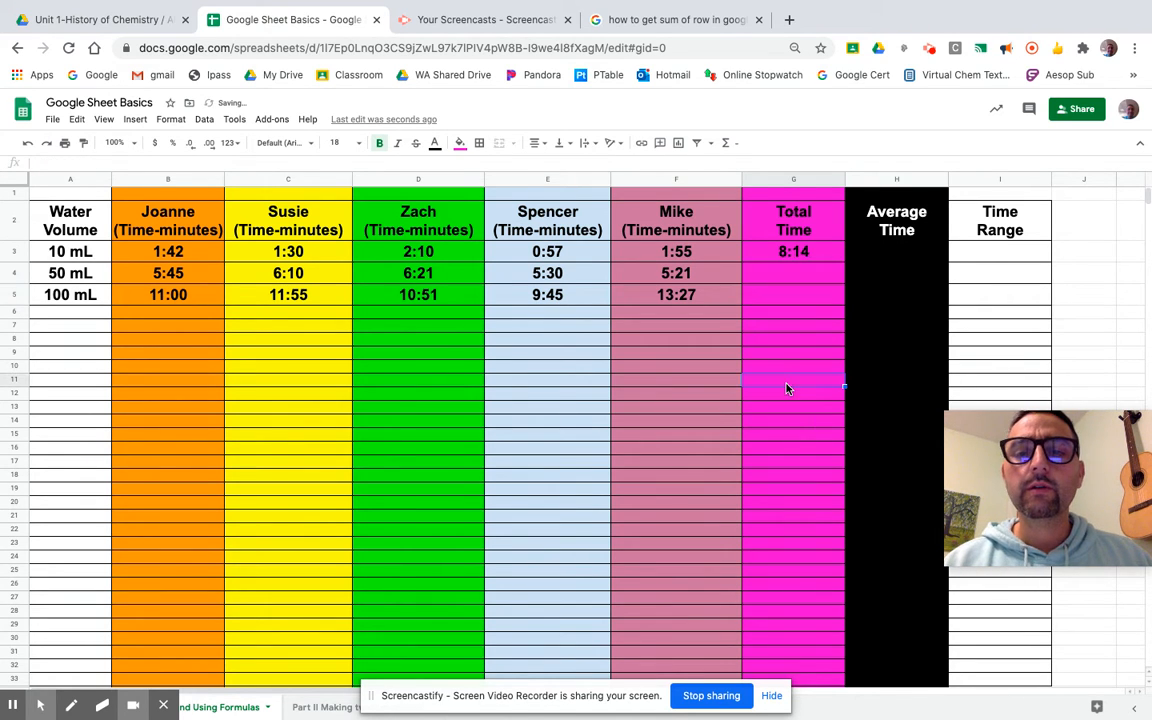
left_click(163, 273)
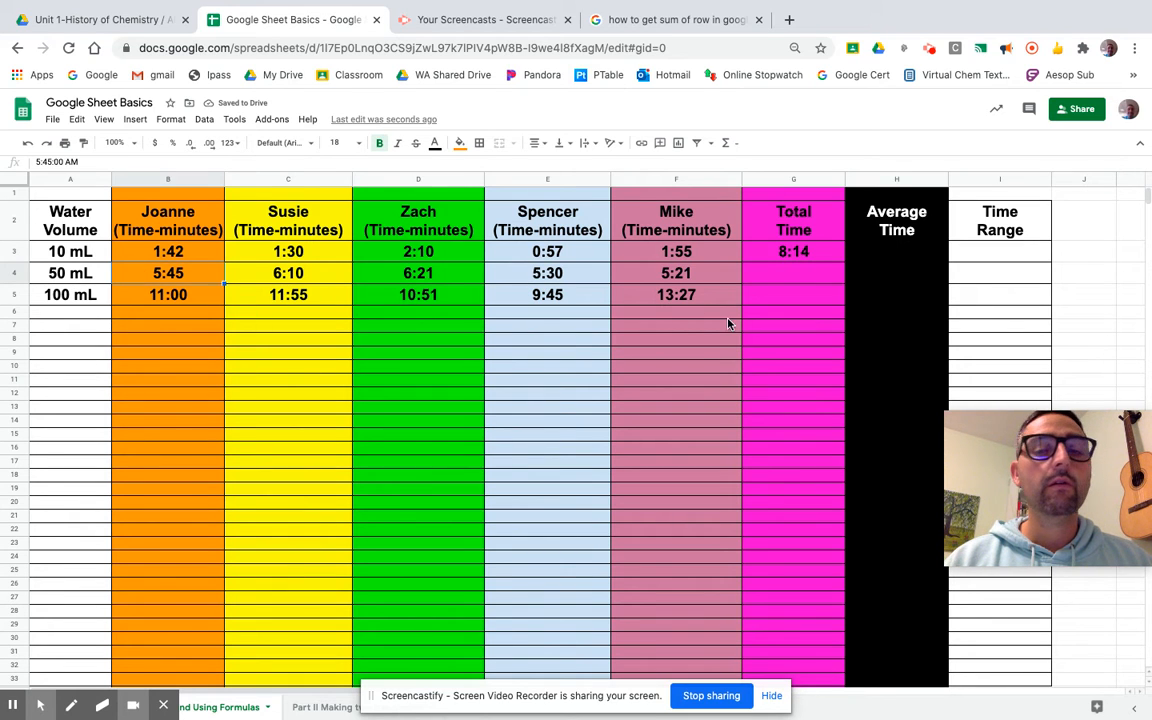
left_click(773, 279)
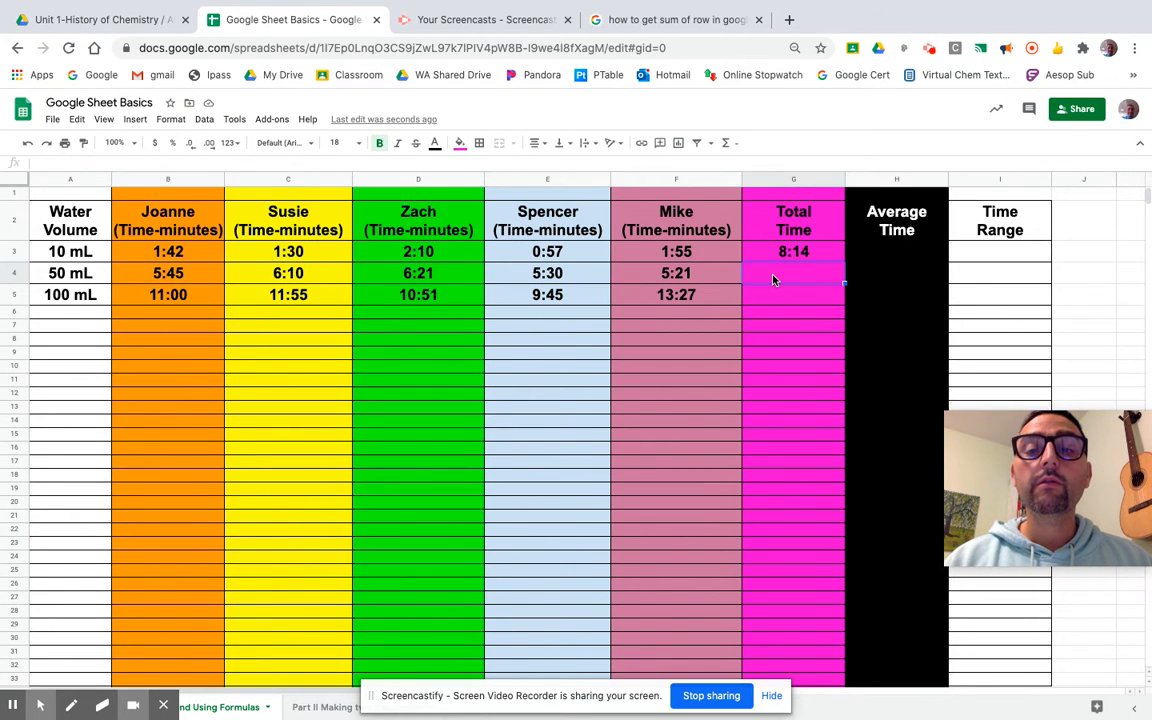
left_click(135, 119)
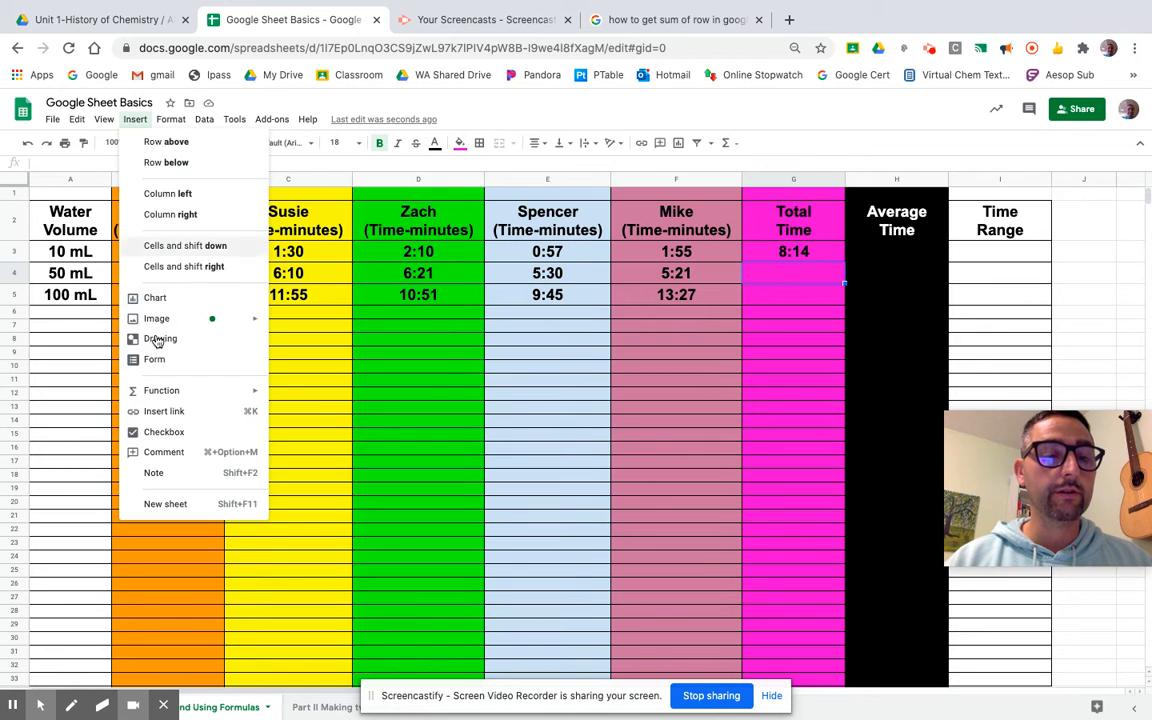
mouse_move(160, 391)
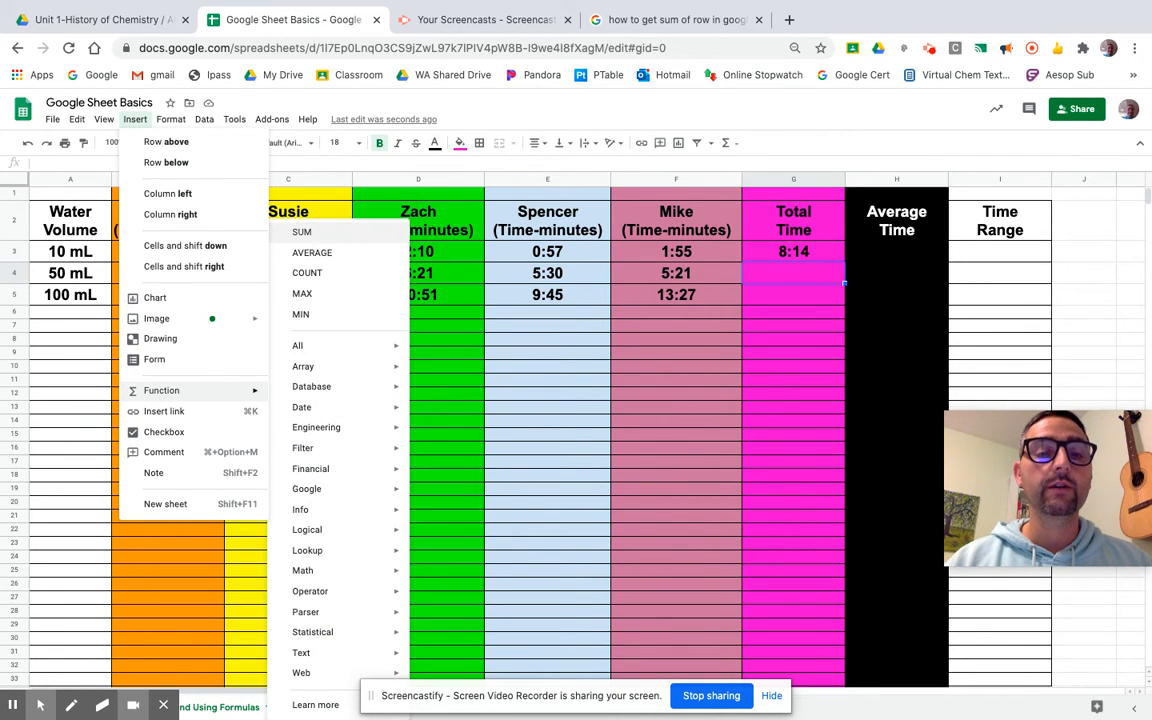
left_click(301, 231)
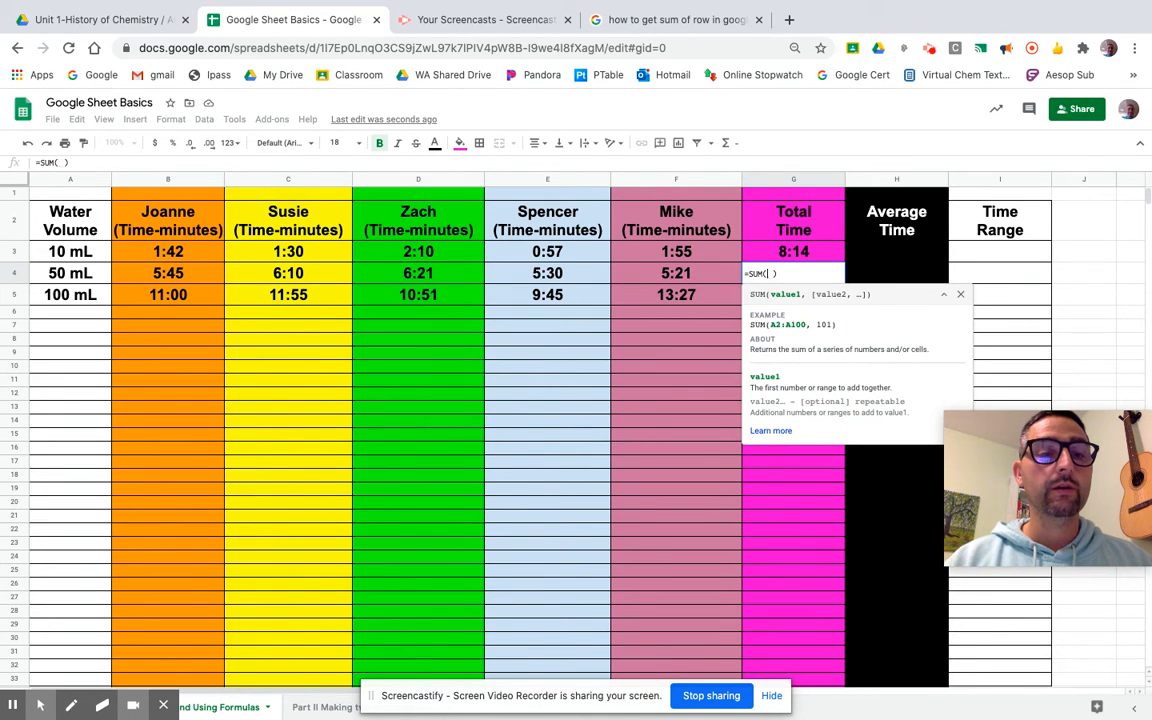
left_click_drag(168, 273, 623, 273)
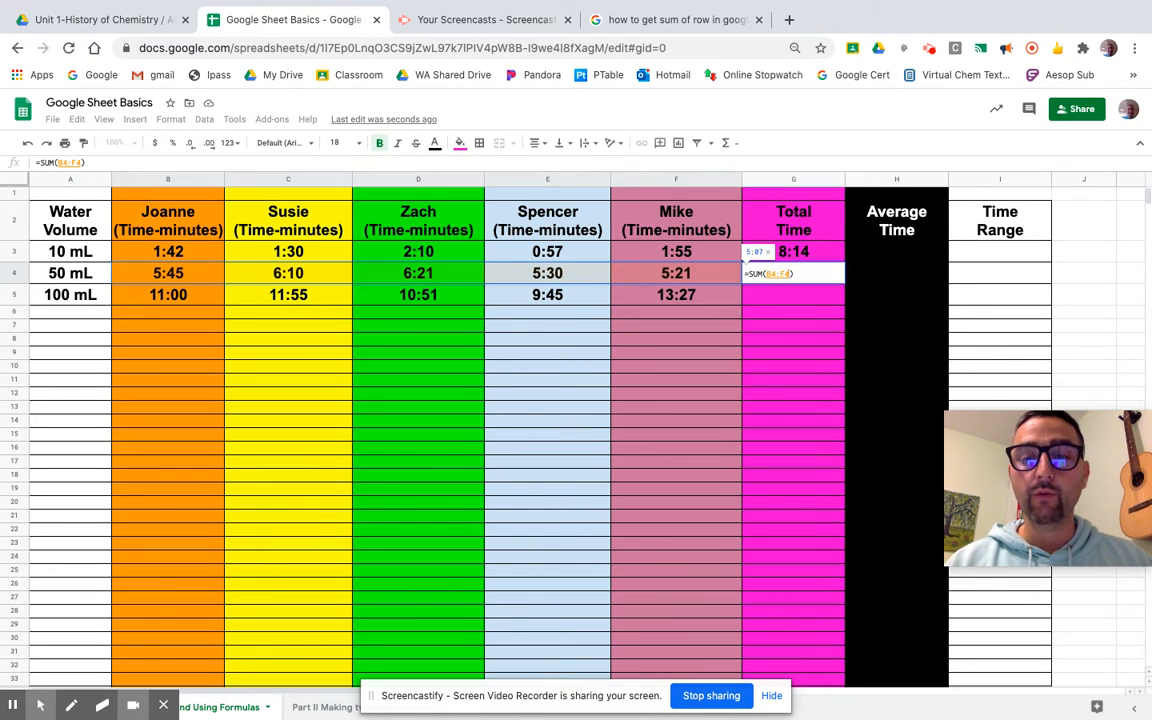
key("Return")
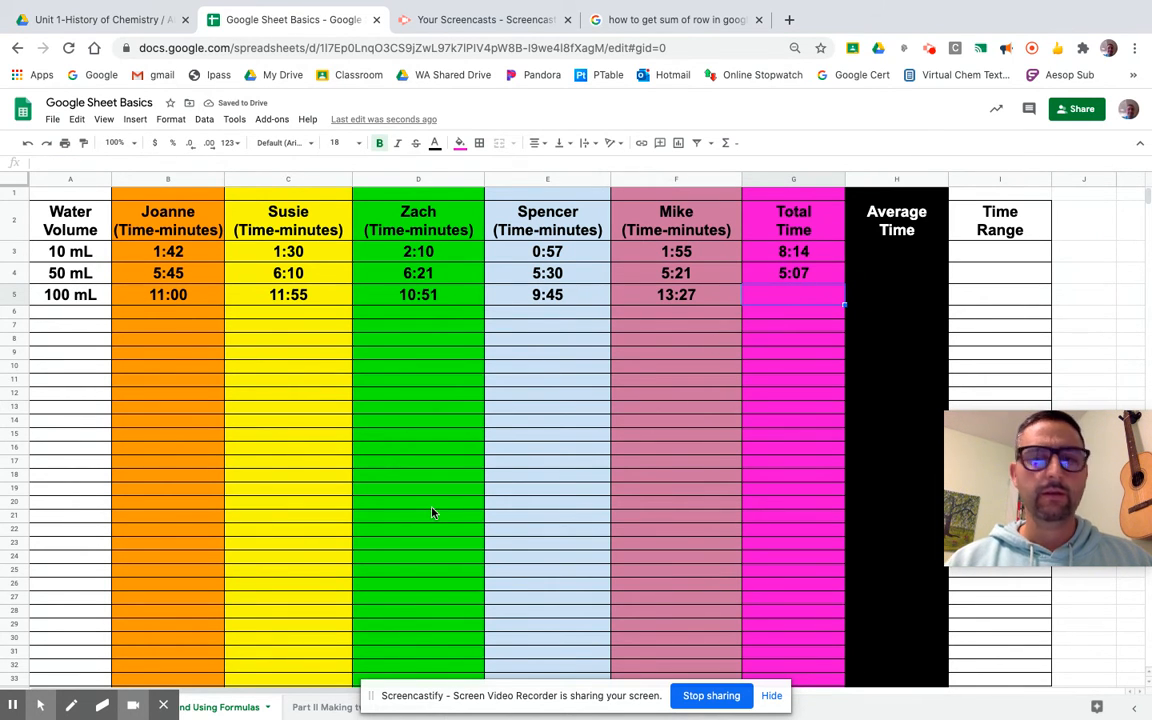
double_click(817, 273)
key("ctrl+a")
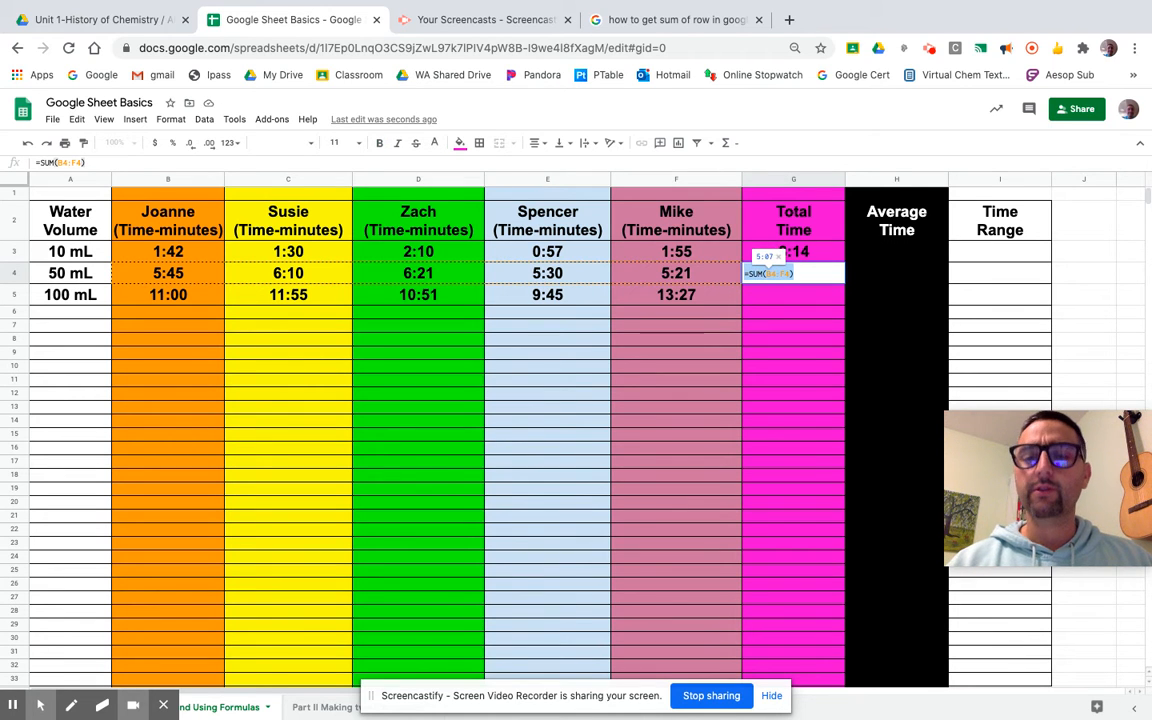
key("BackSpace")
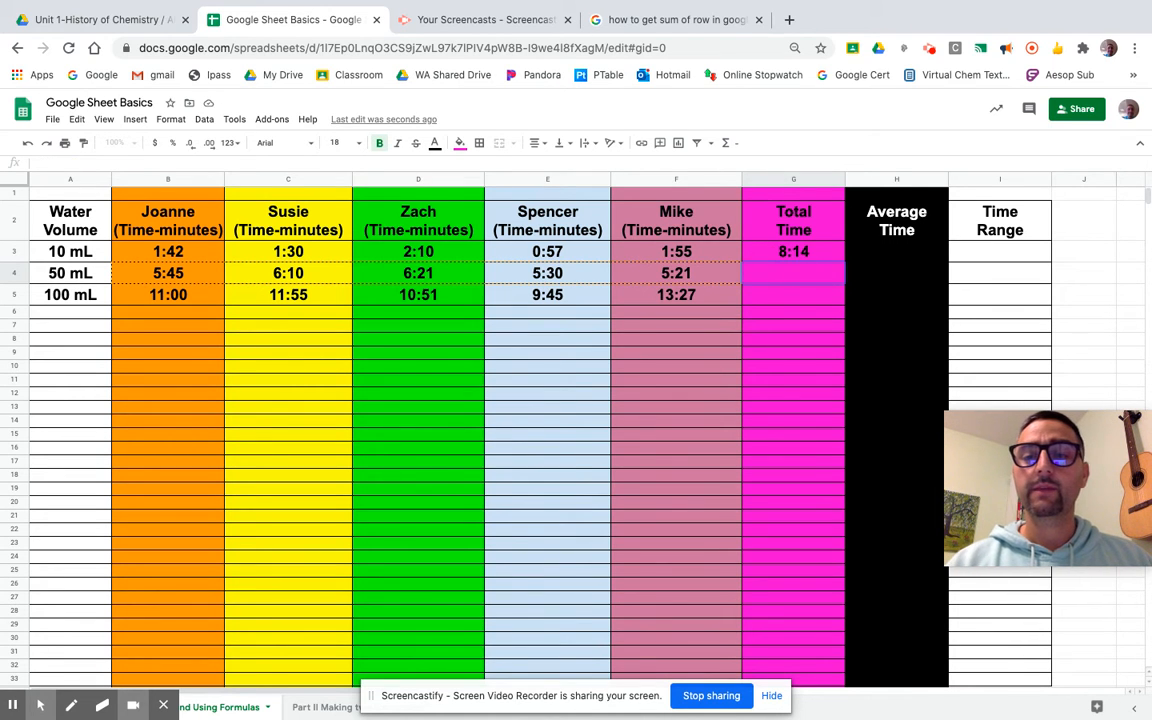
Enter =AVERAGE(B3:F3) in H3 so the 10 mL Average Time reads 1:38.
left_click(869, 257)
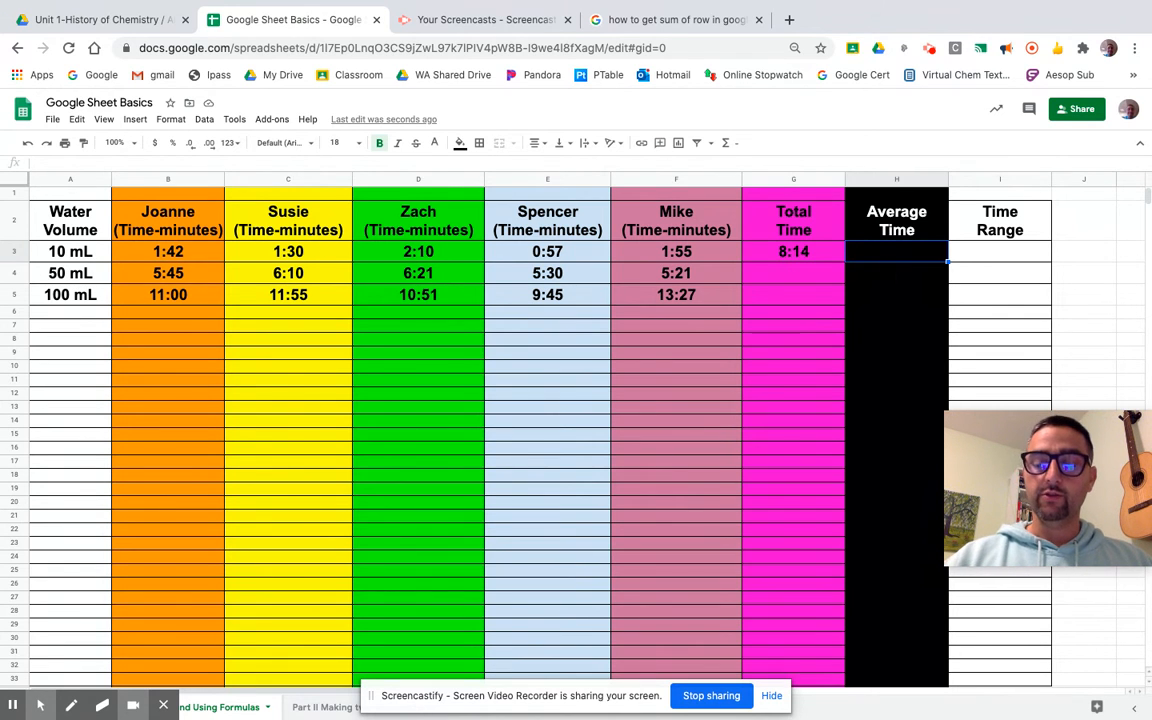
type("=")
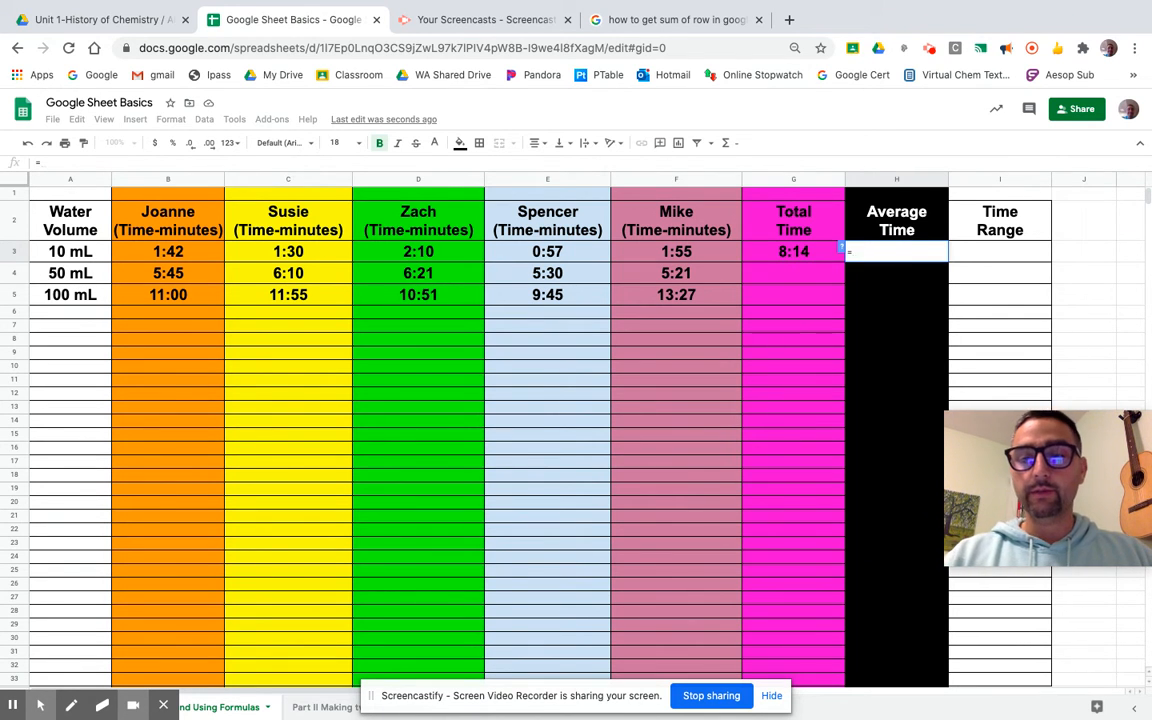
type("average")
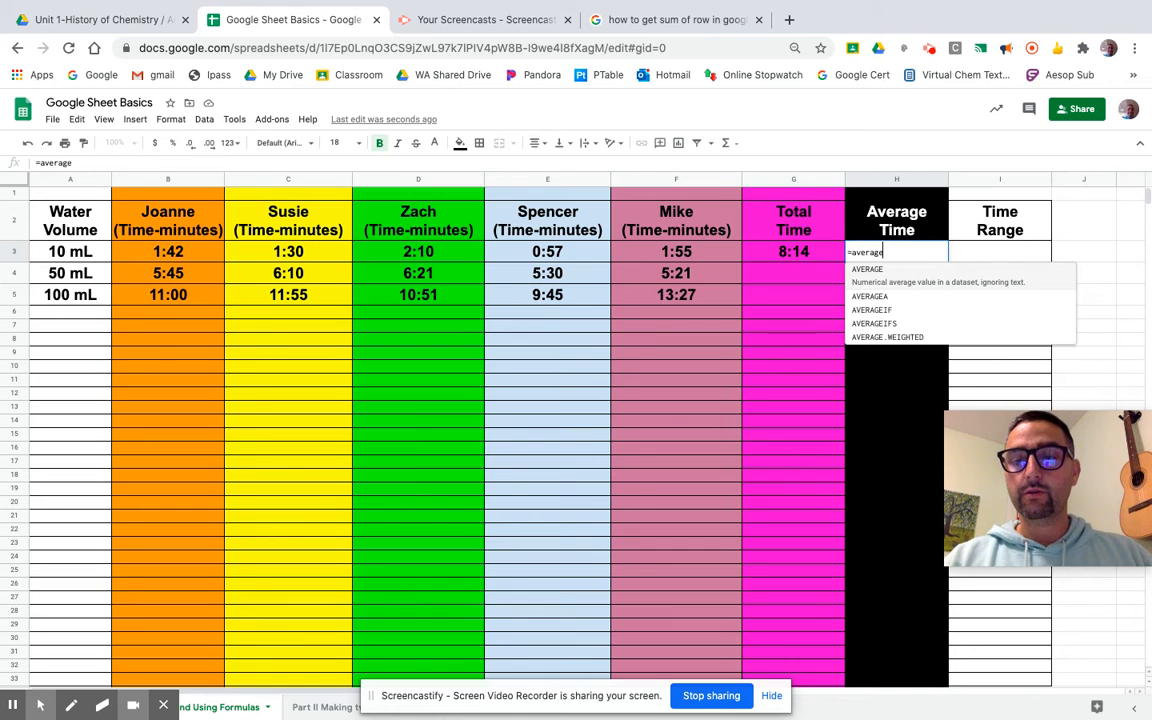
left_click(868, 269)
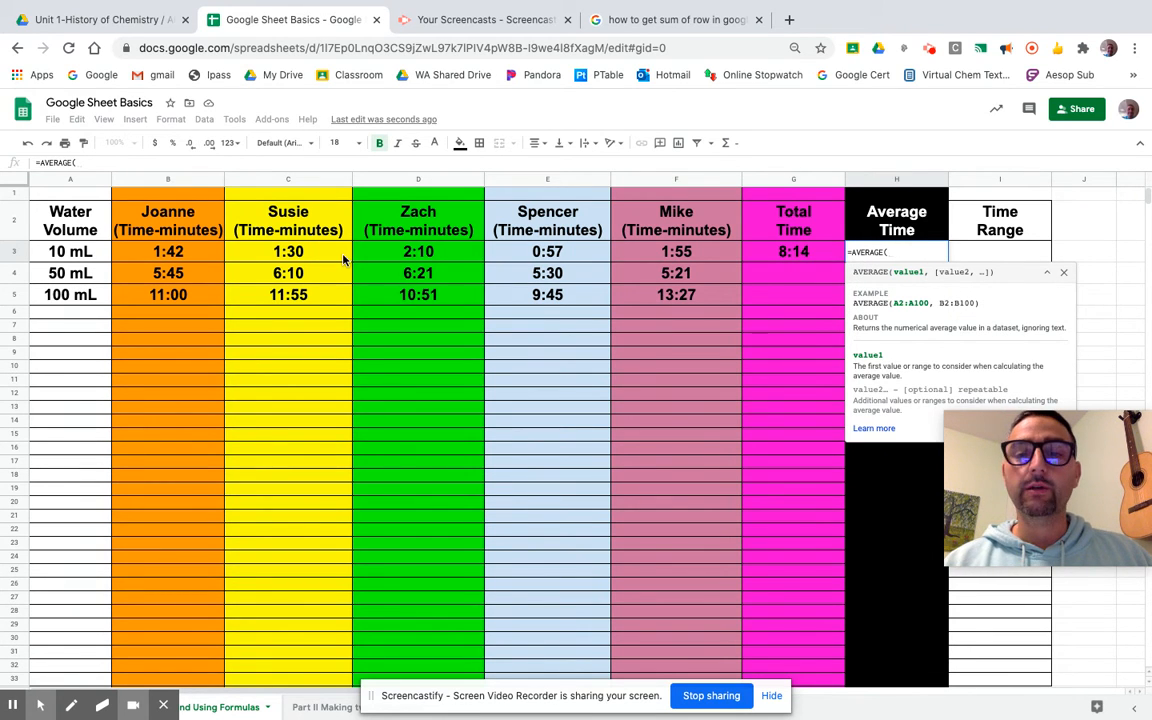
left_click_drag(190, 258, 385, 253)
left_click_drag(466, 246, 656, 261)
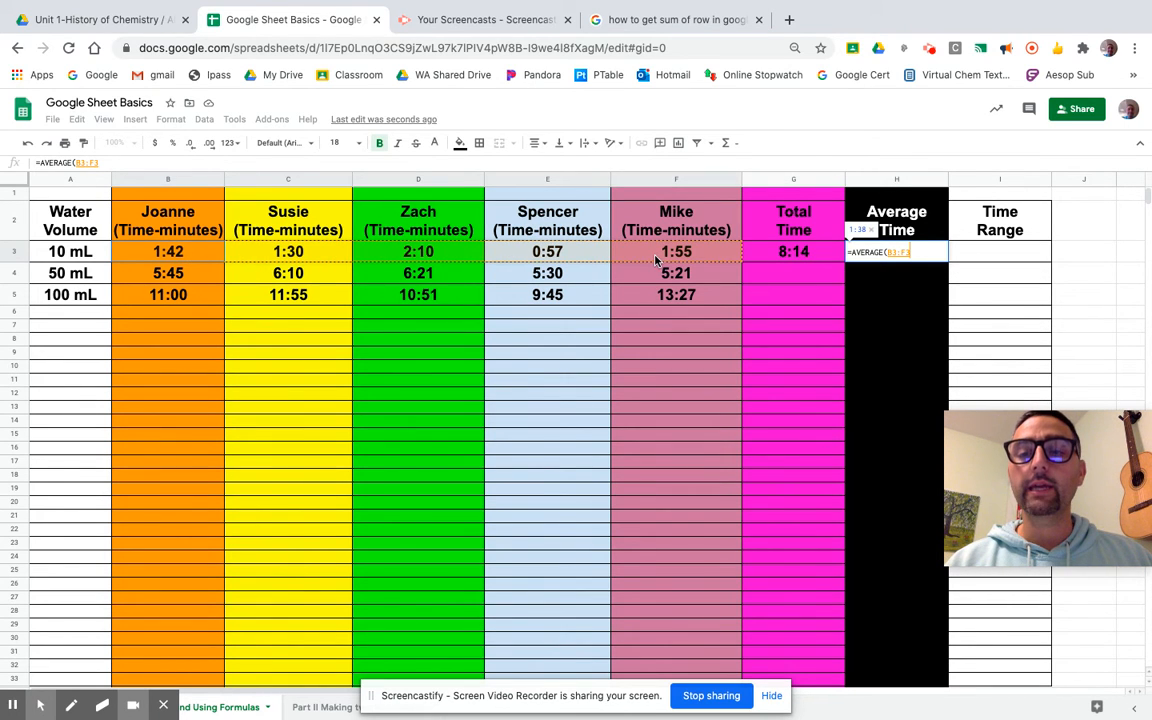
type(")")
key("Return")
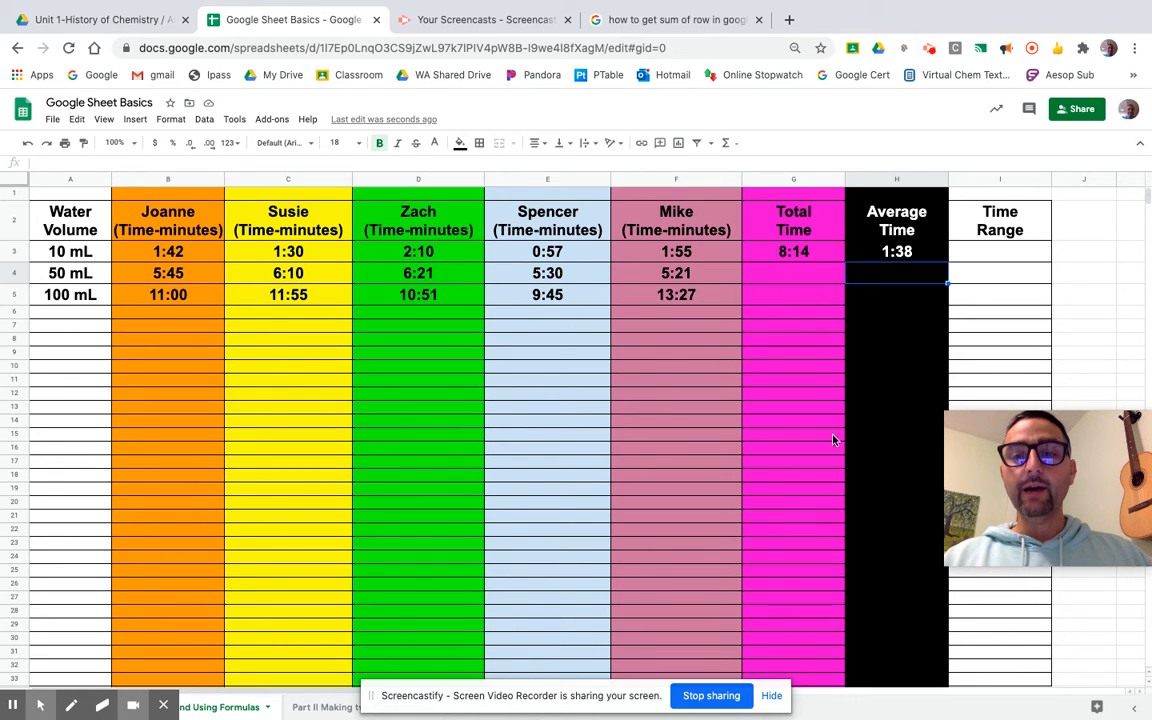
left_click(754, 273)
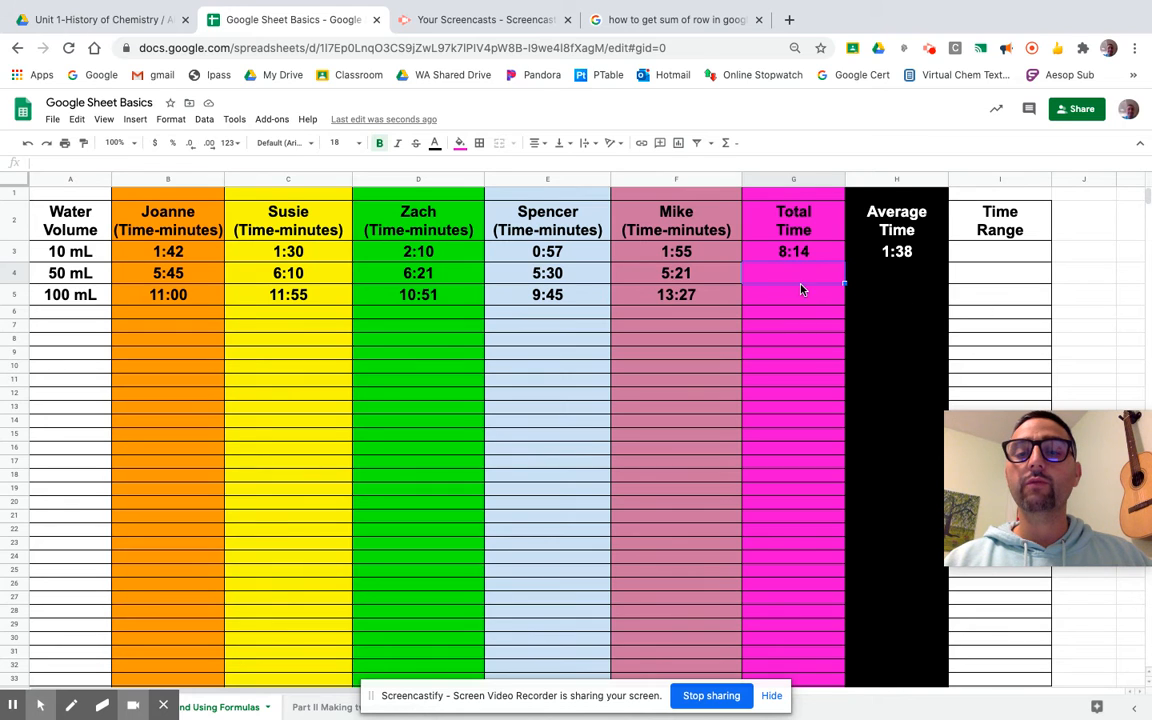
left_click(995, 257)
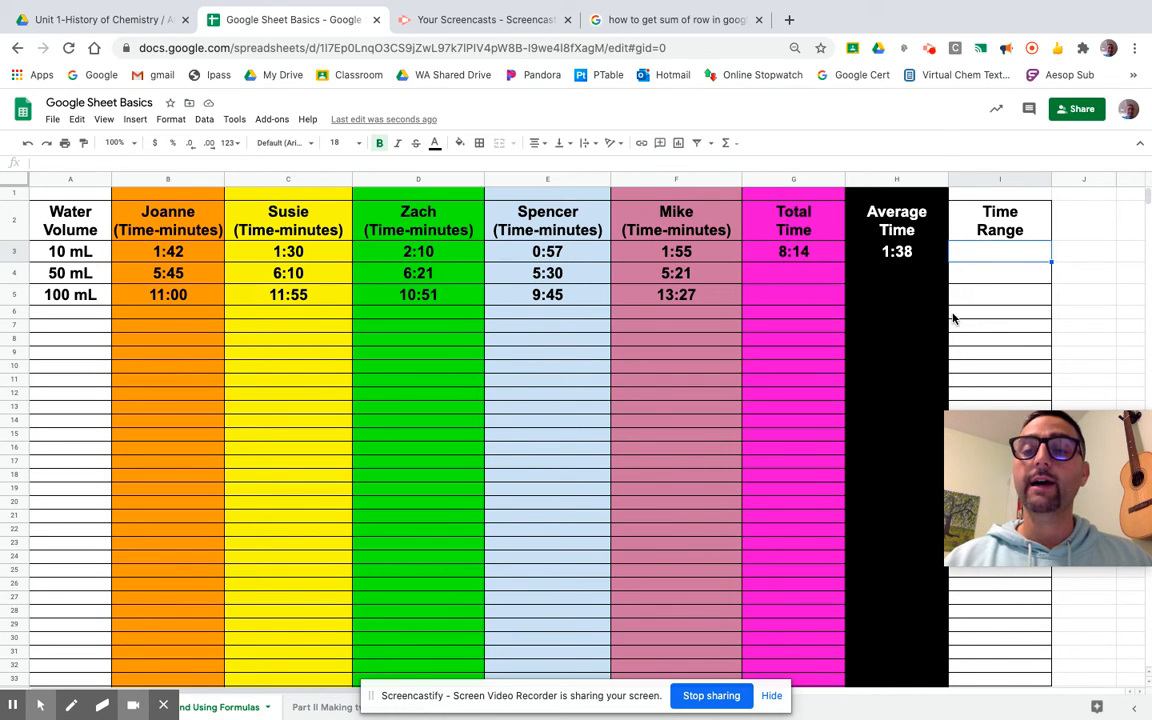
double_click(968, 255)
type("=")
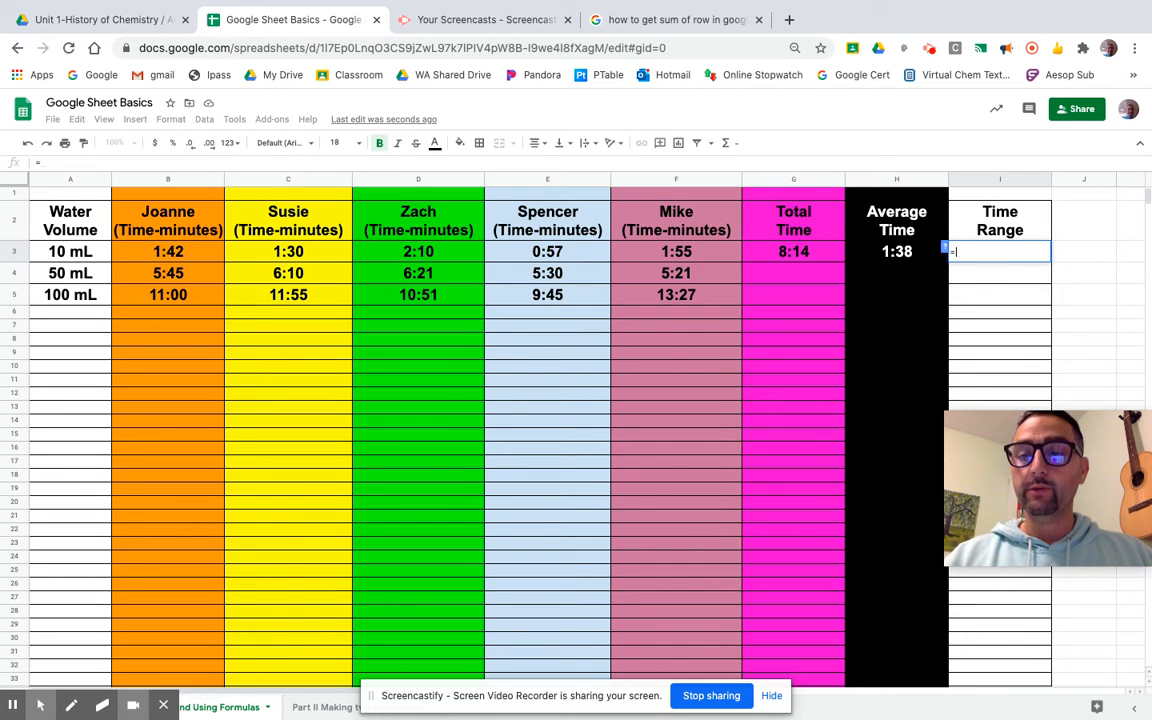
type("range")
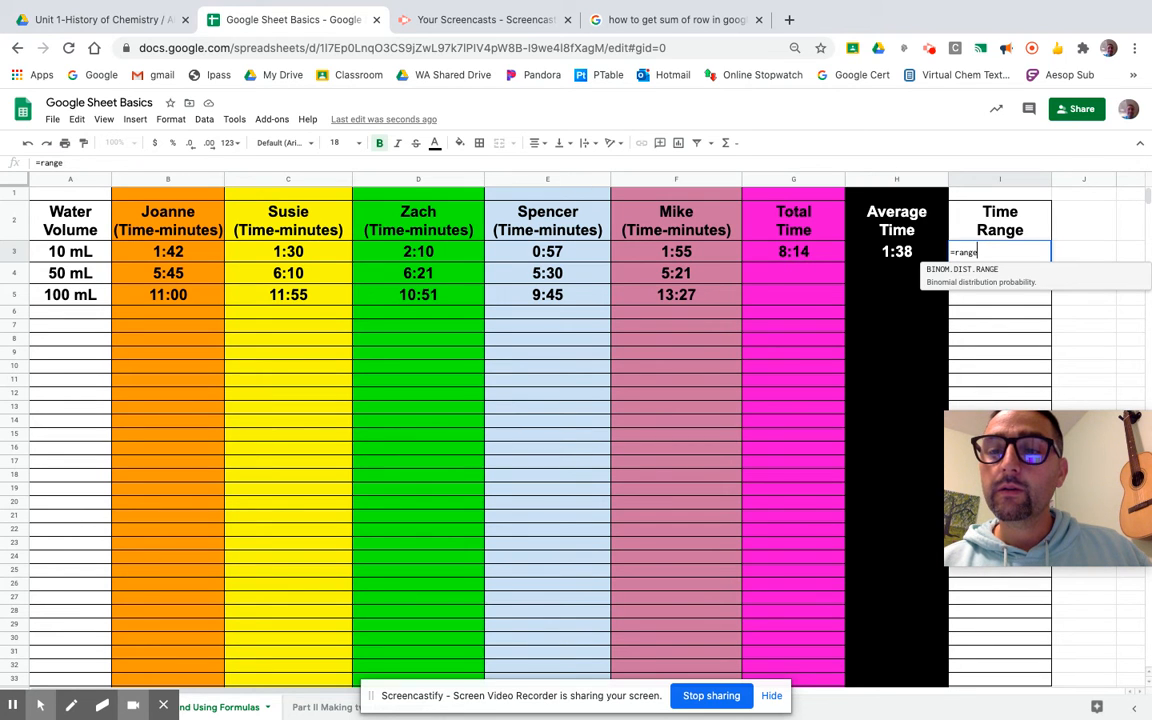
left_click(953, 273)
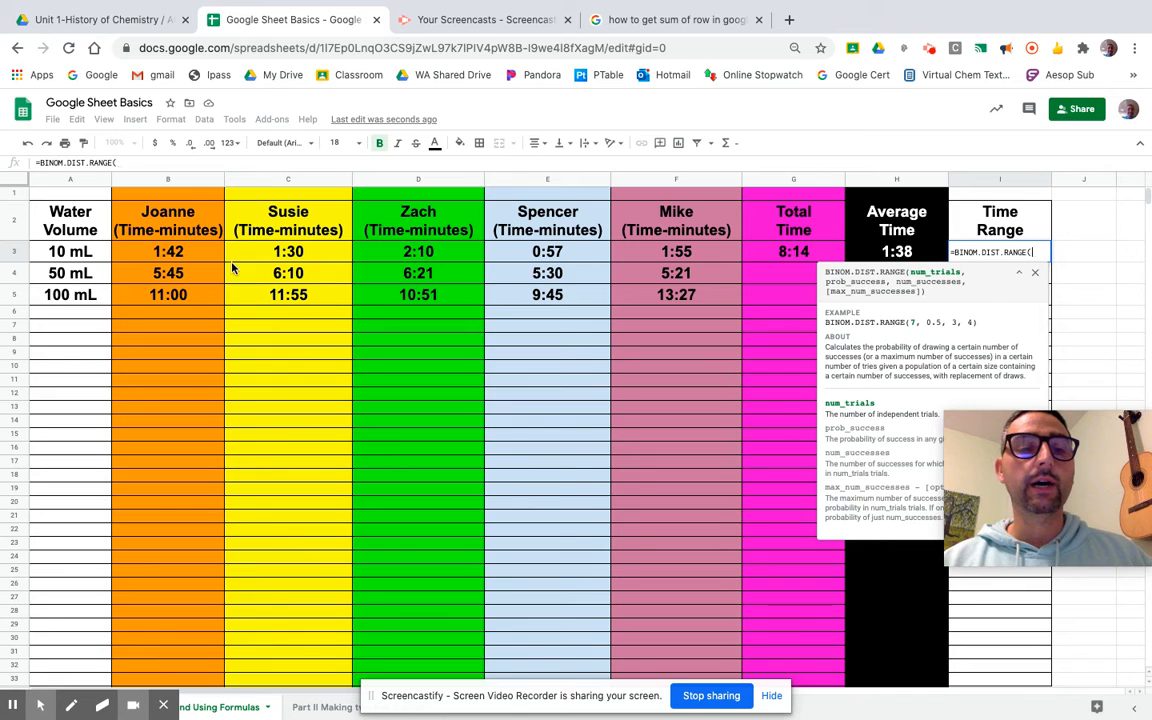
left_click_drag(201, 257, 656, 252)
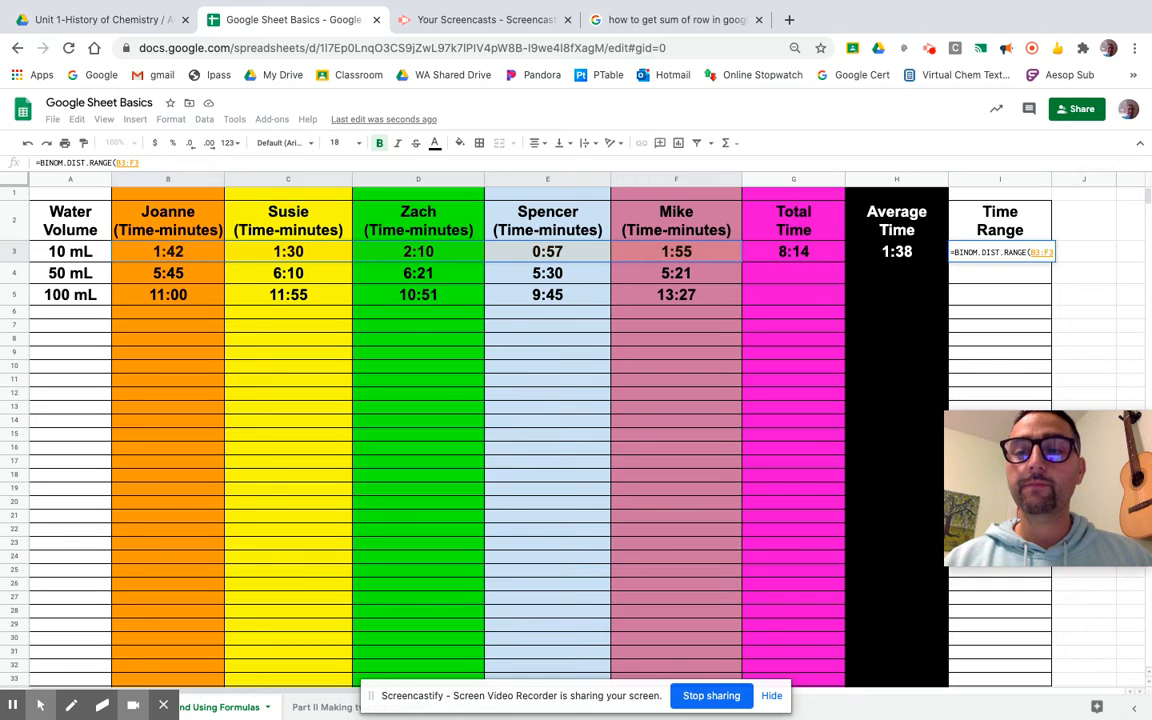
type(")")
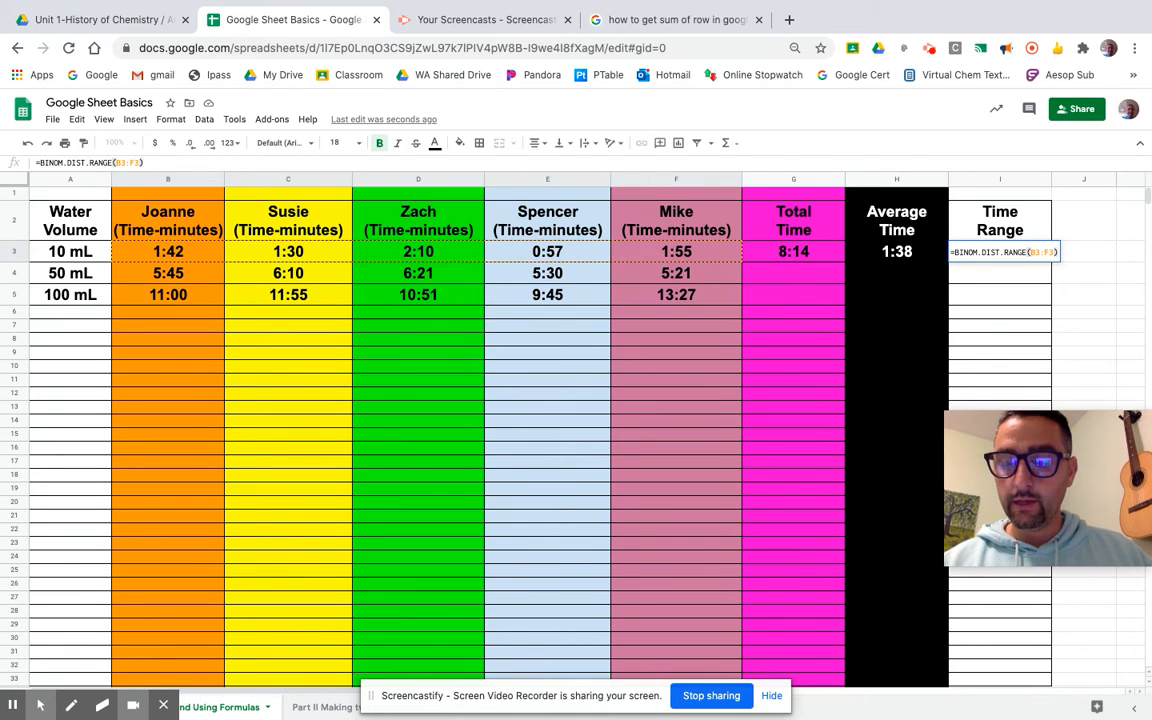
key("Return")
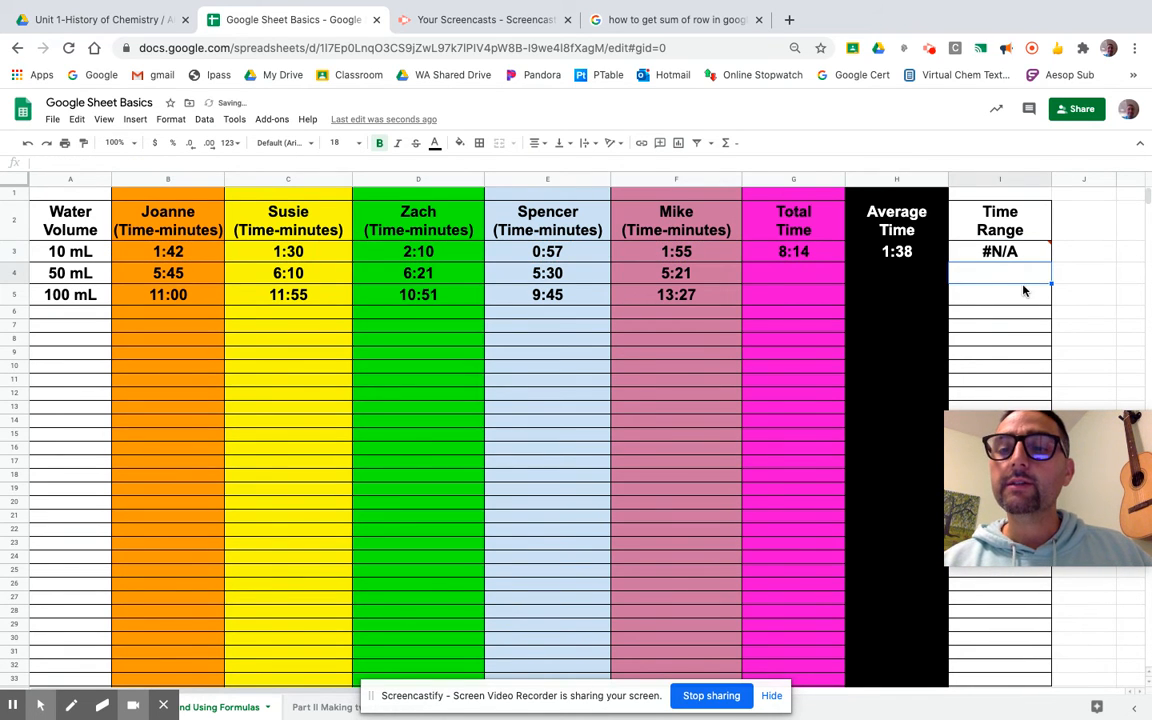
left_click(1010, 251)
double_click(1010, 251)
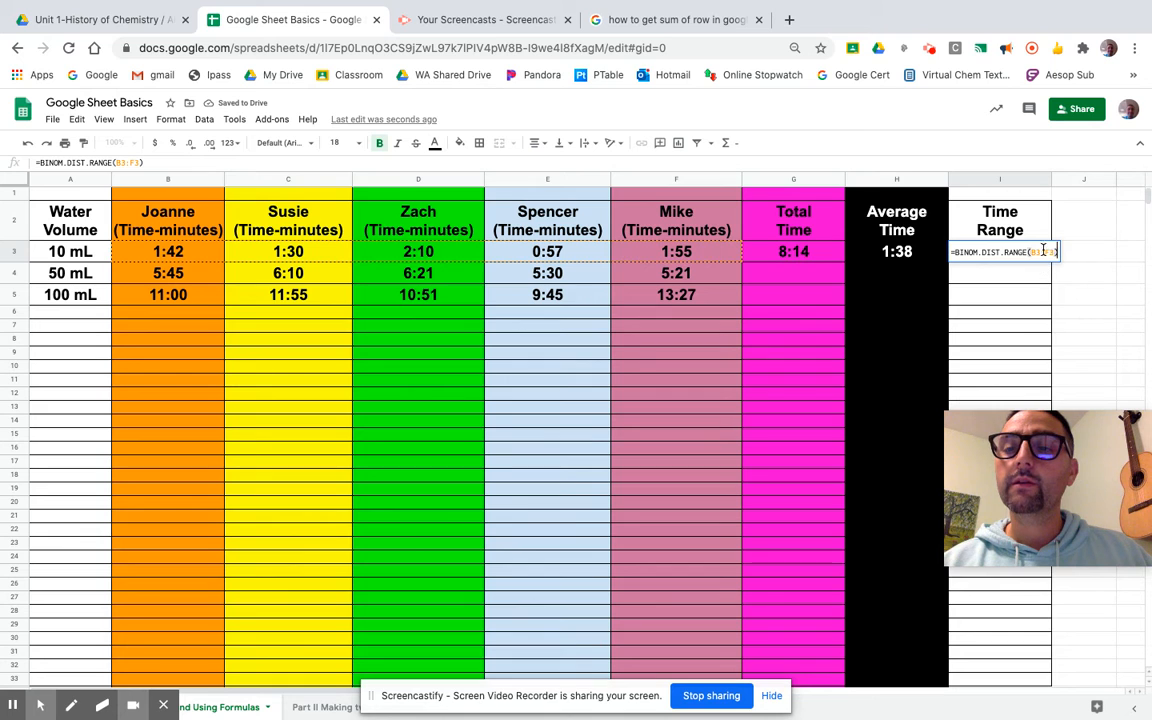
key("super+a")
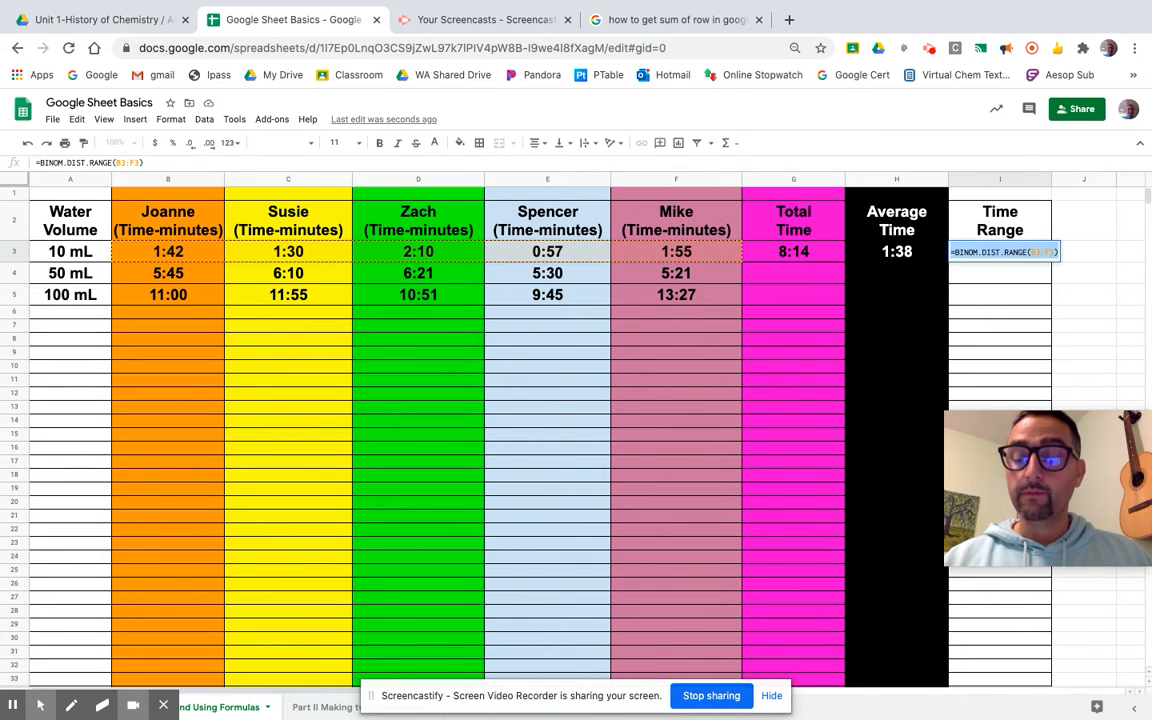
key("BackSpace")
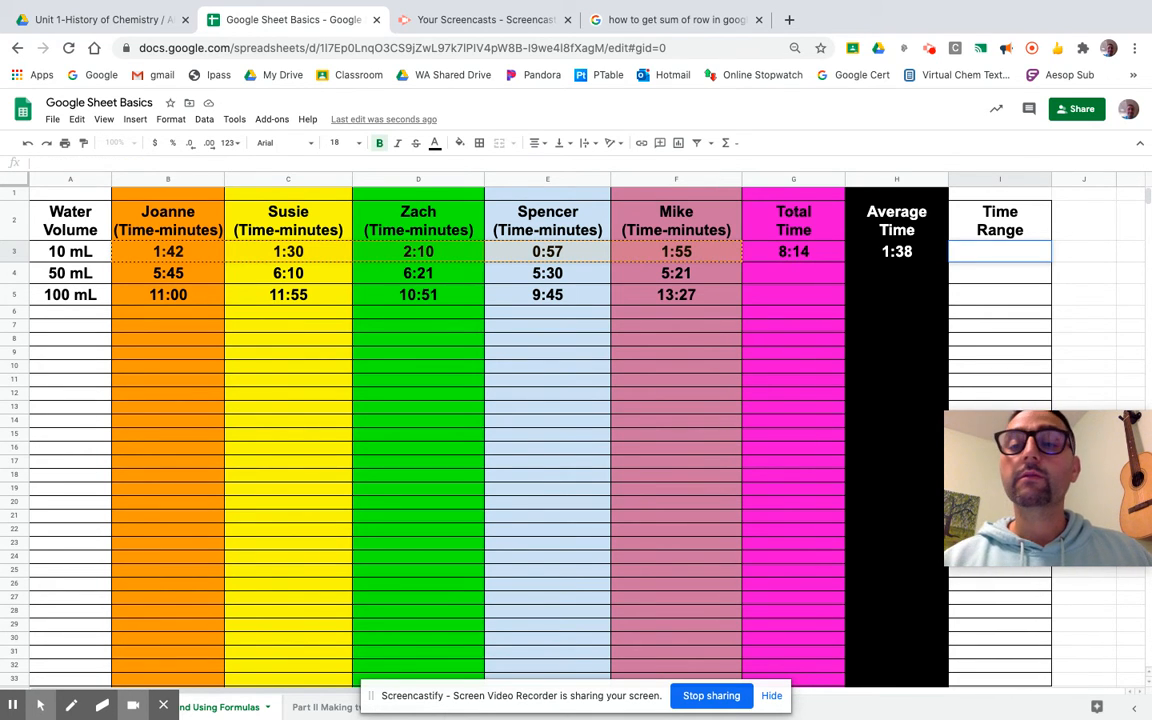
left_click(130, 123)
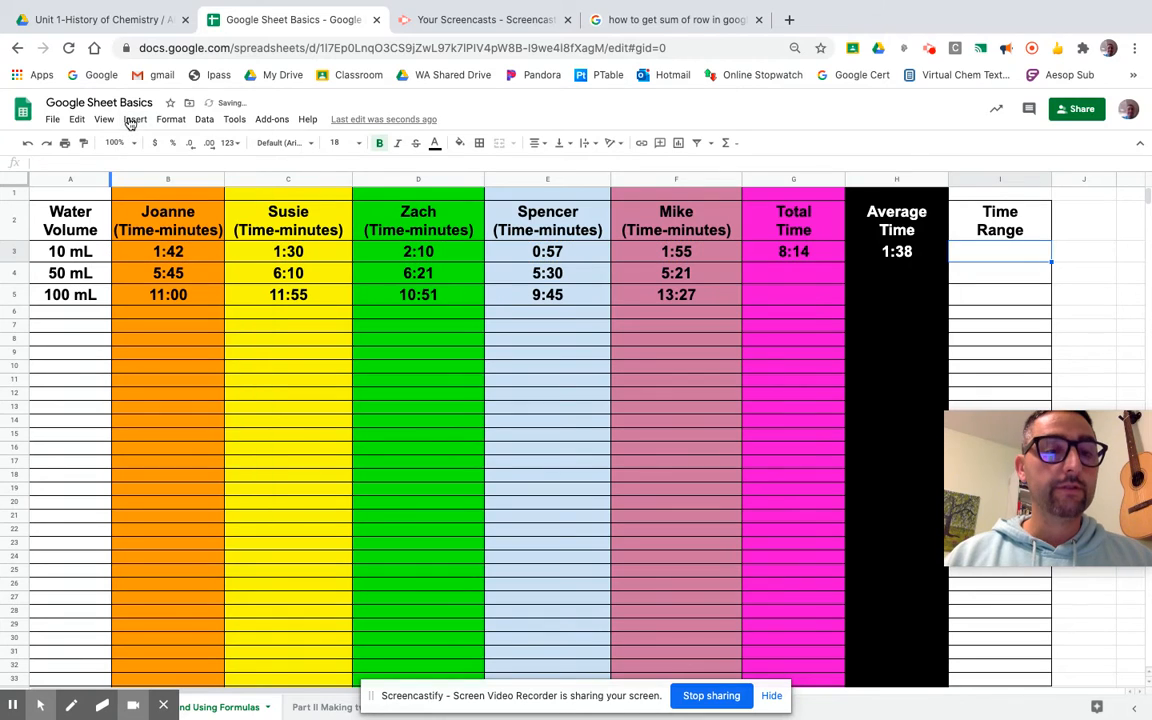
left_click(133, 120)
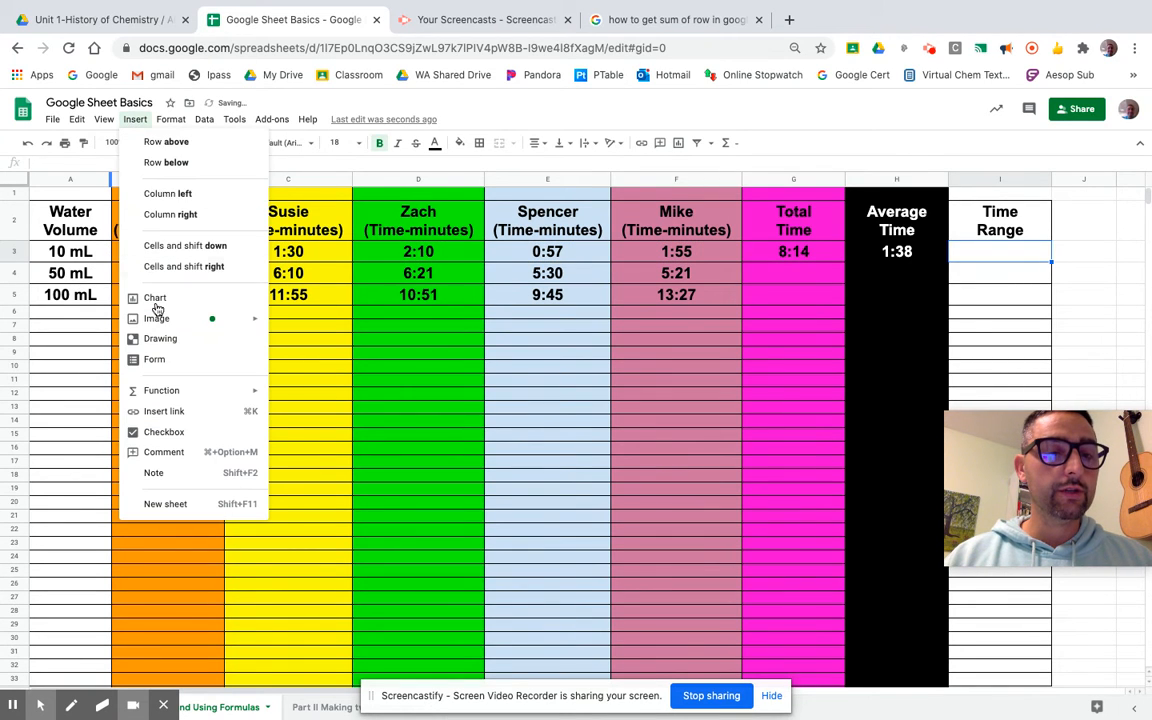
Browse the full Insert > Function list, then dismiss it without inserting anything.
mouse_move(165, 392)
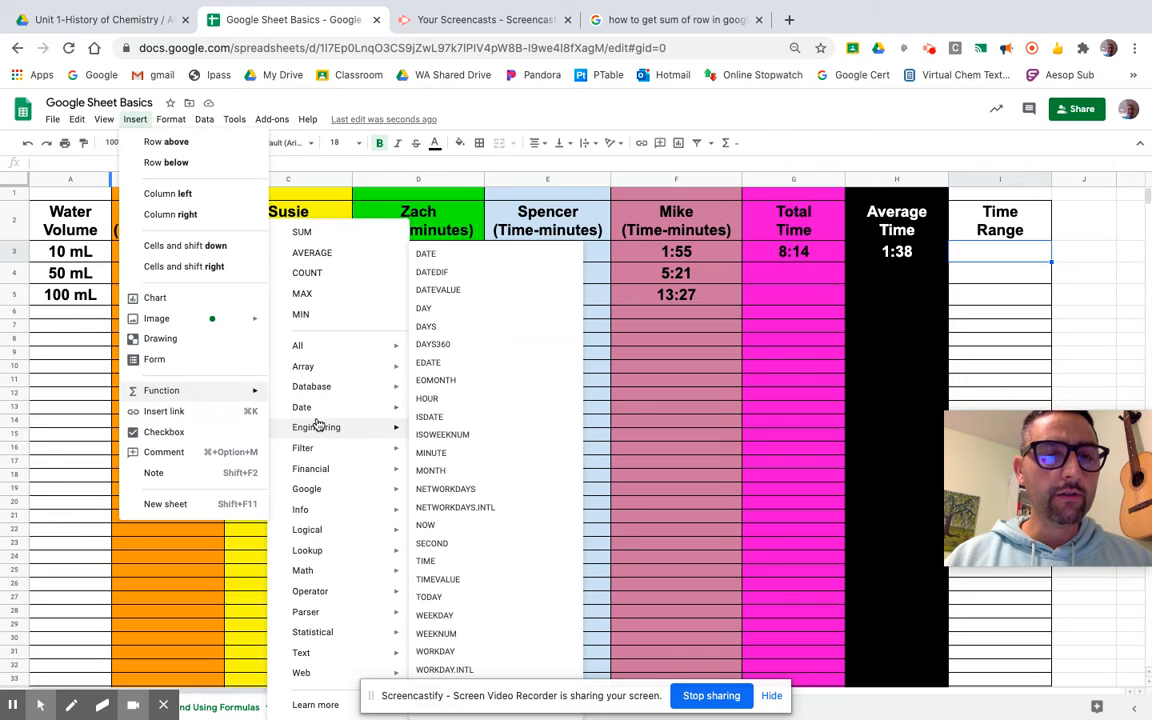
mouse_move(318, 424)
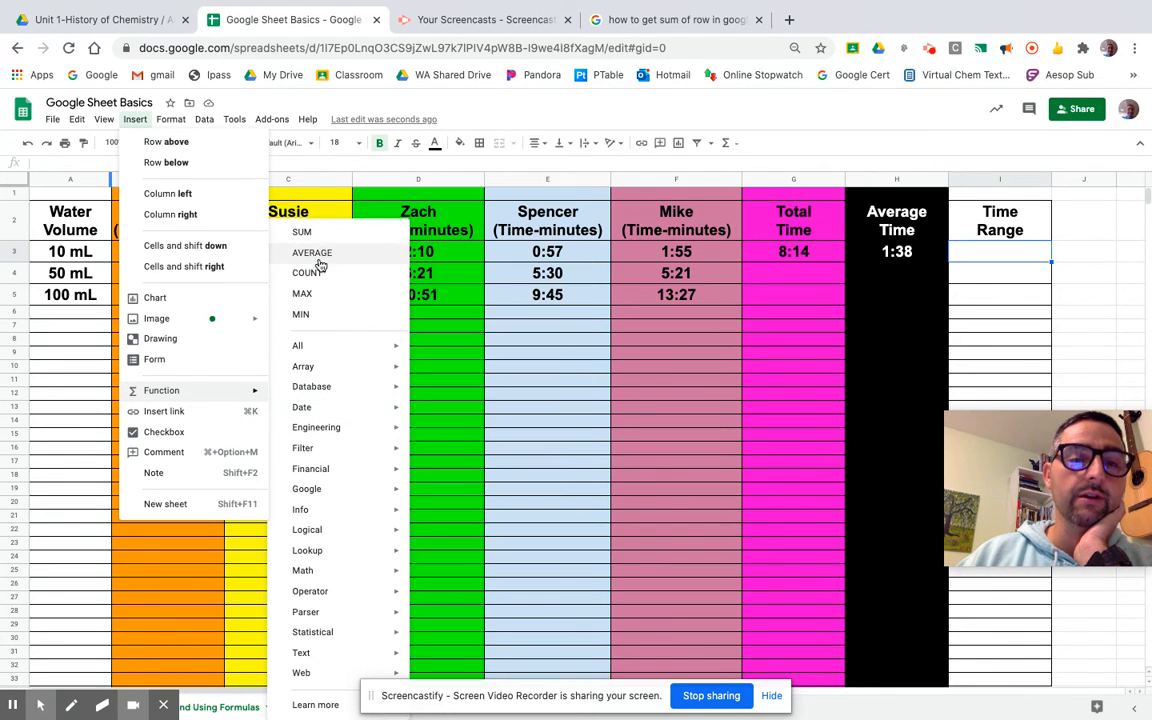
mouse_move(321, 350)
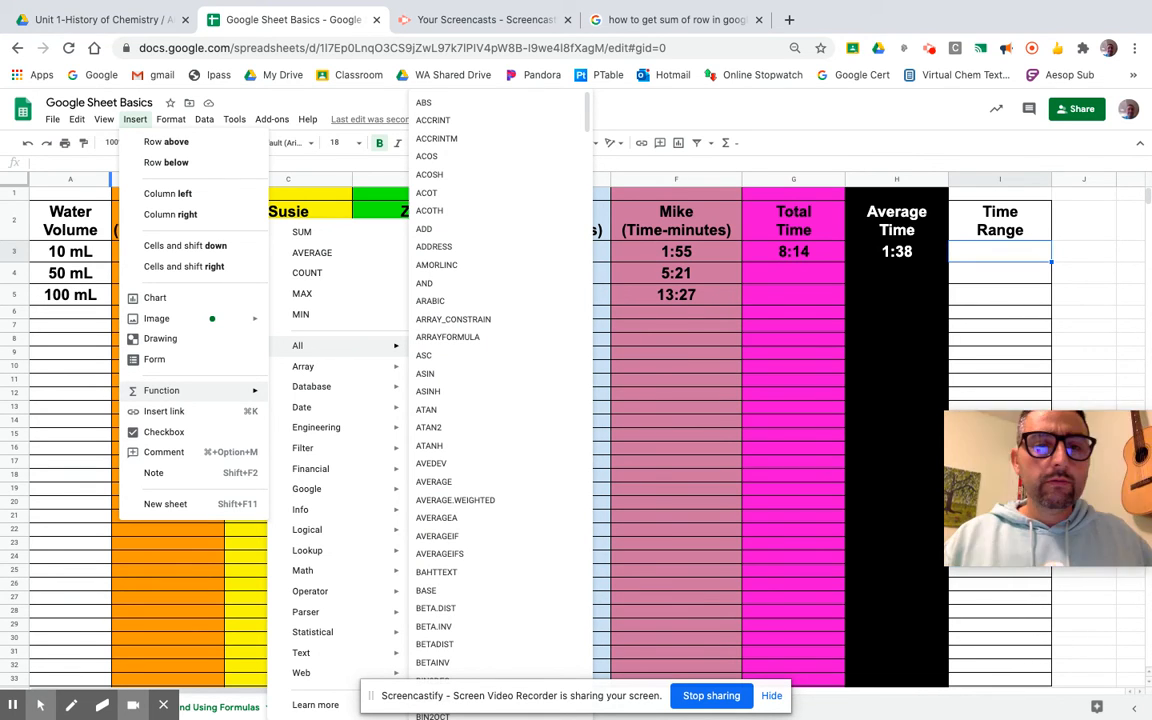
scroll(450, 440, "down", 3)
scroll(450, 440, "down", 15)
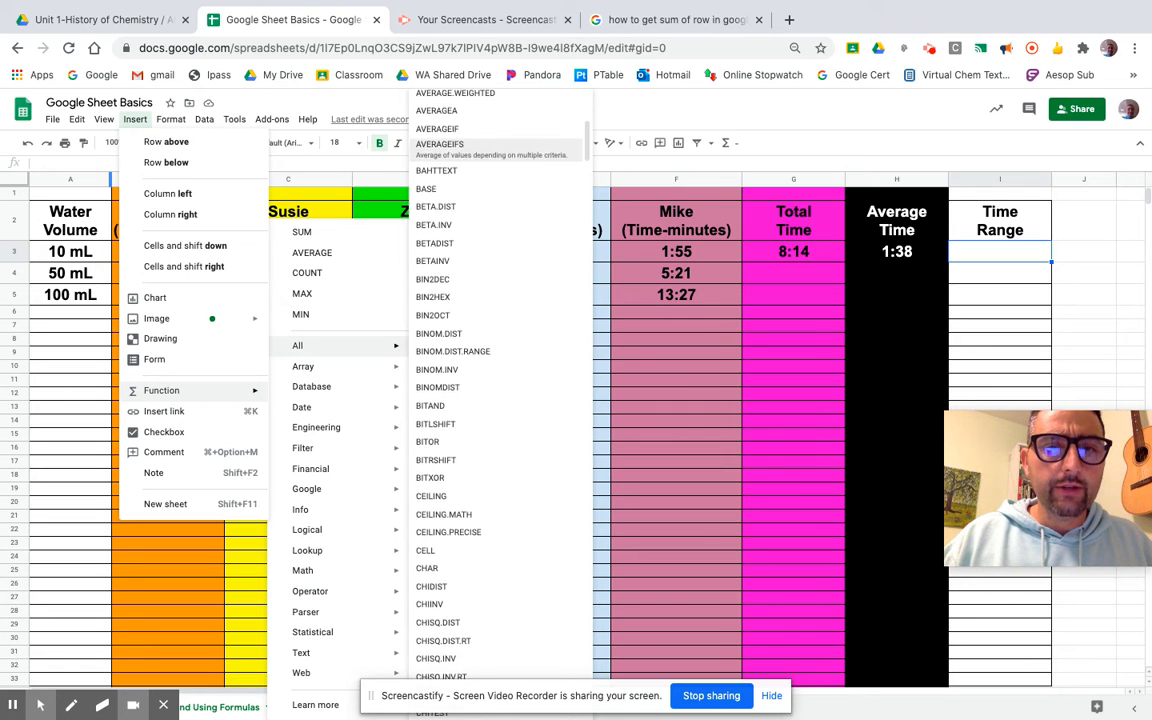
scroll(450, 440, "down", 10)
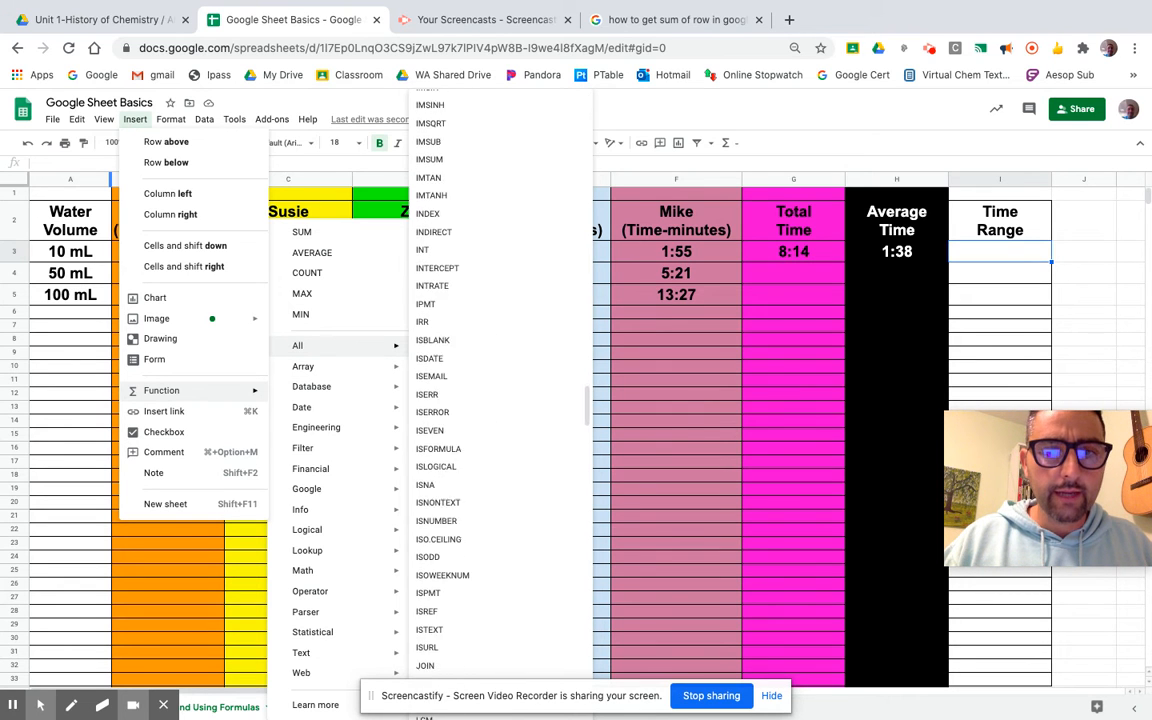
scroll(450, 440, "down", 10)
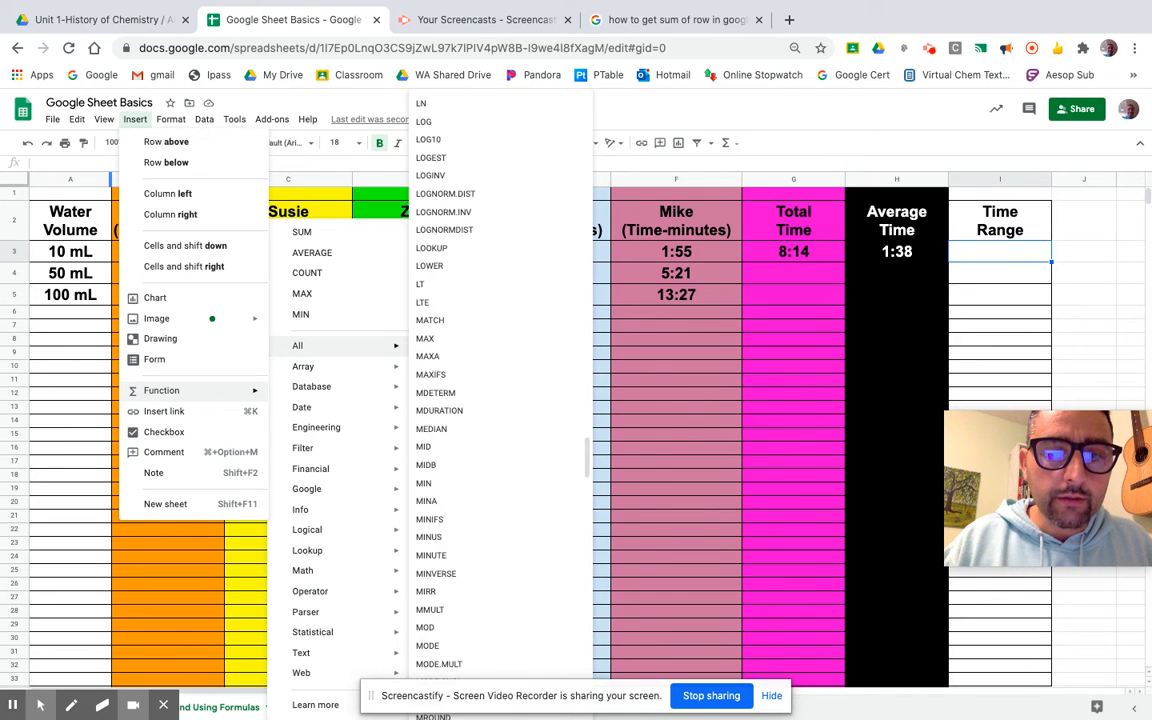
scroll(450, 440, "down", 5)
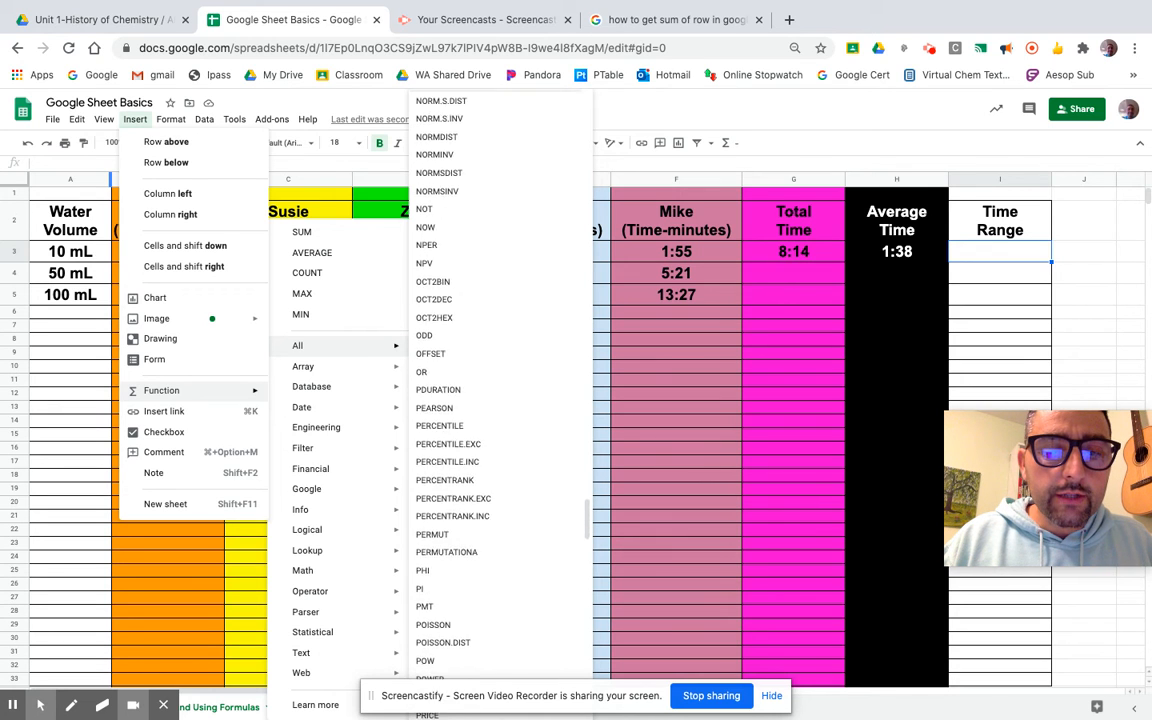
mouse_move(360, 529)
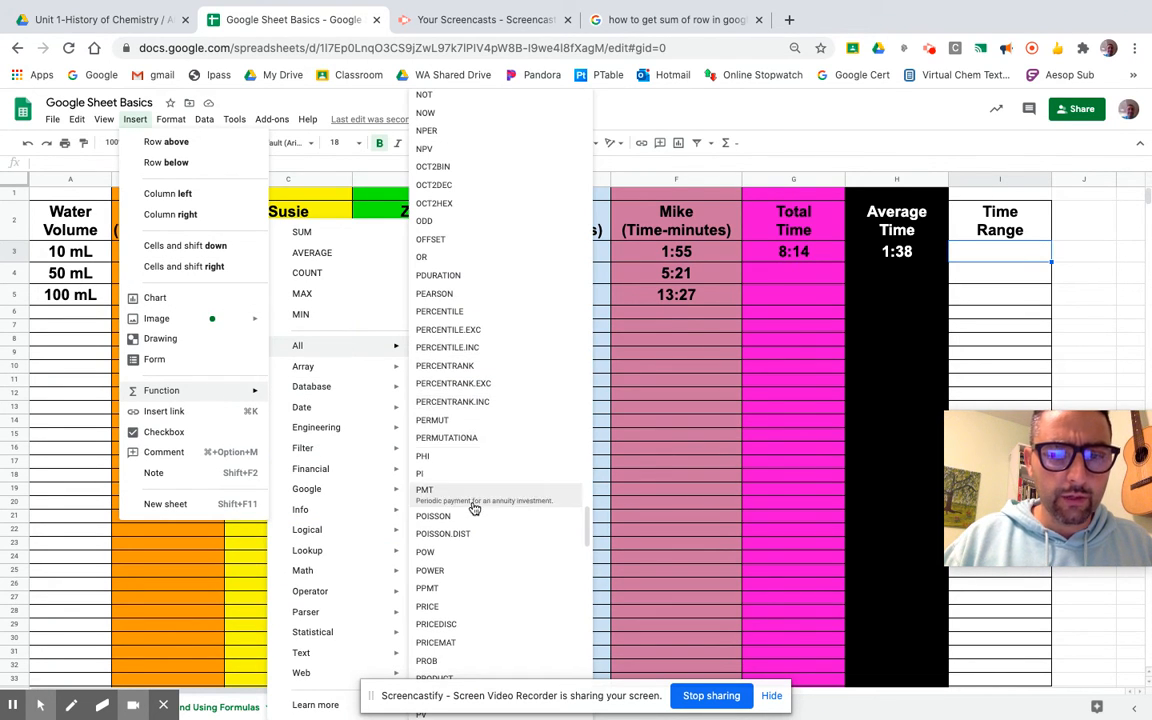
scroll(483, 540, "down", 3)
scroll(483, 555, "down", 2)
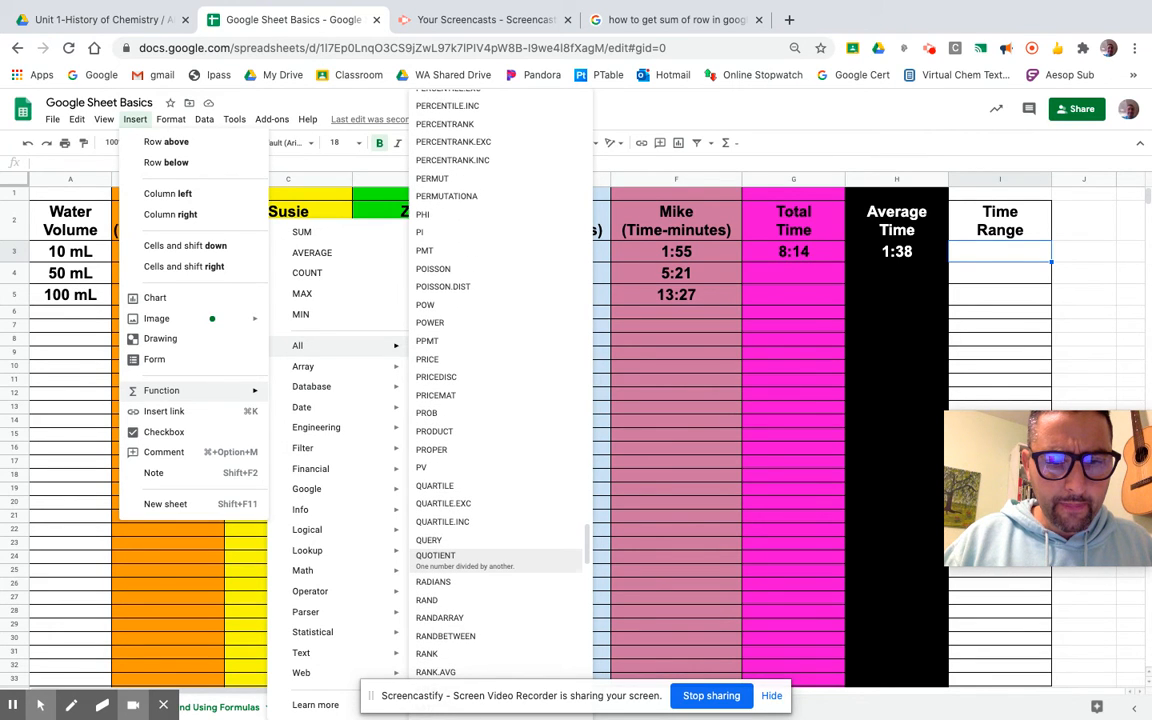
scroll(483, 555, "down", 2)
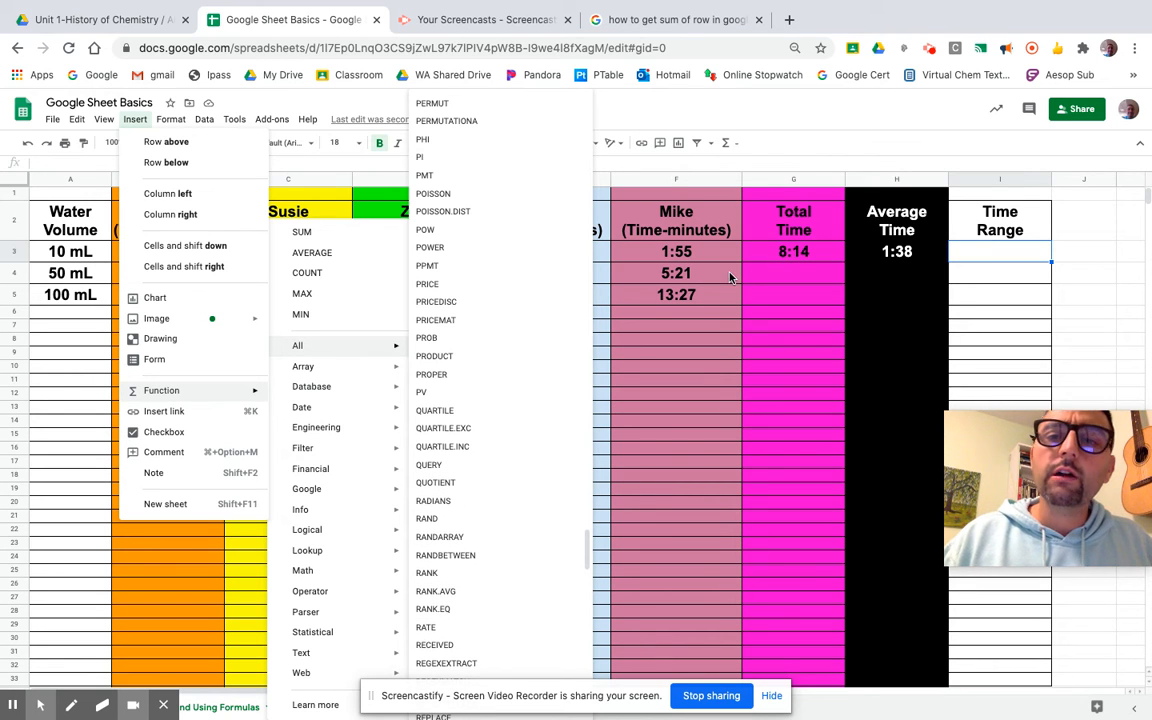
left_click(825, 150)
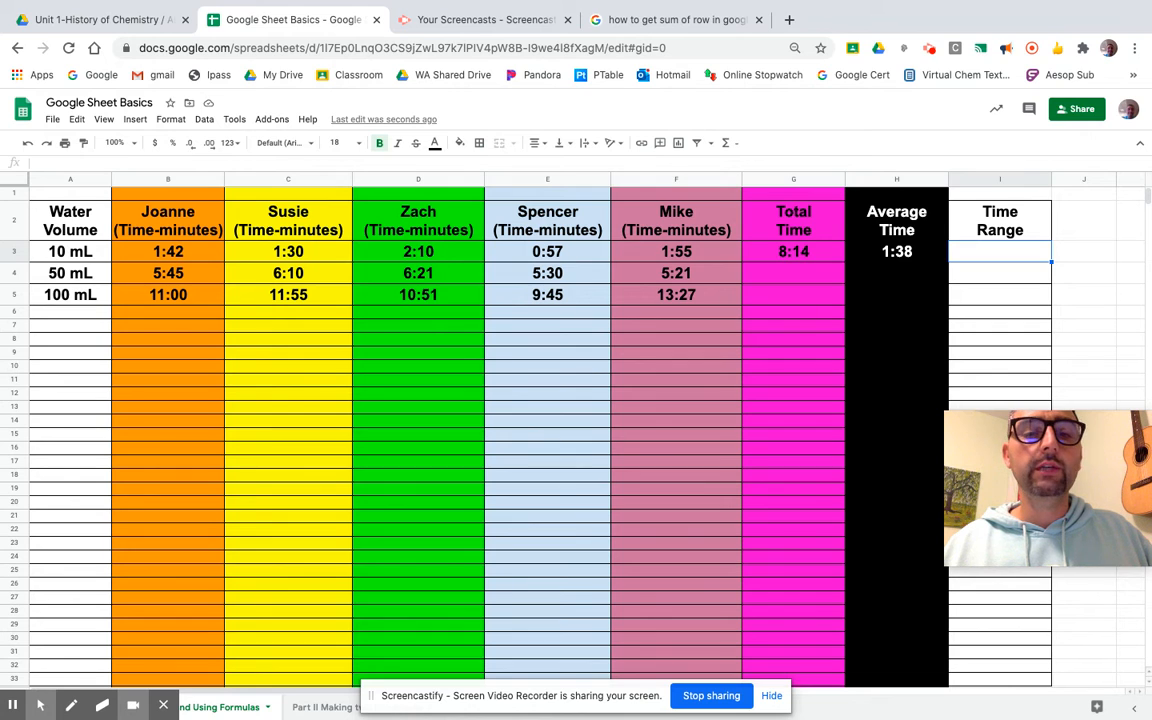
Enter =D3-E3 in I3 so the 10 mL Time Range reads 1:13.
double_click(971, 251)
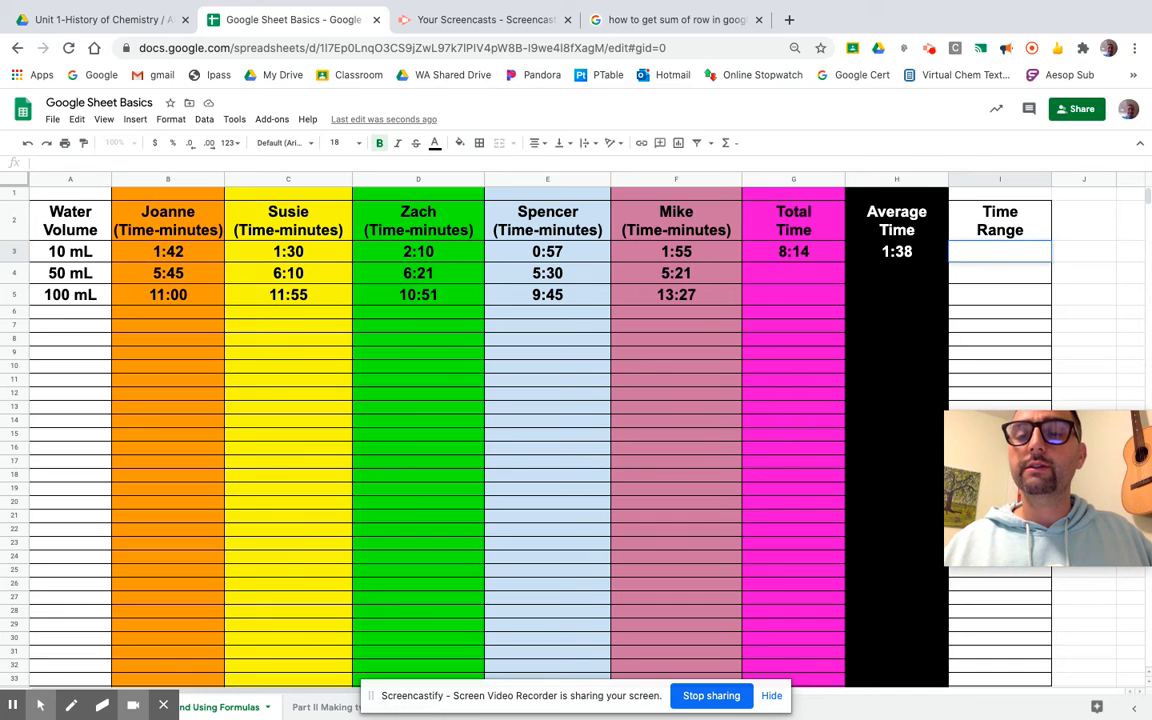
type("=")
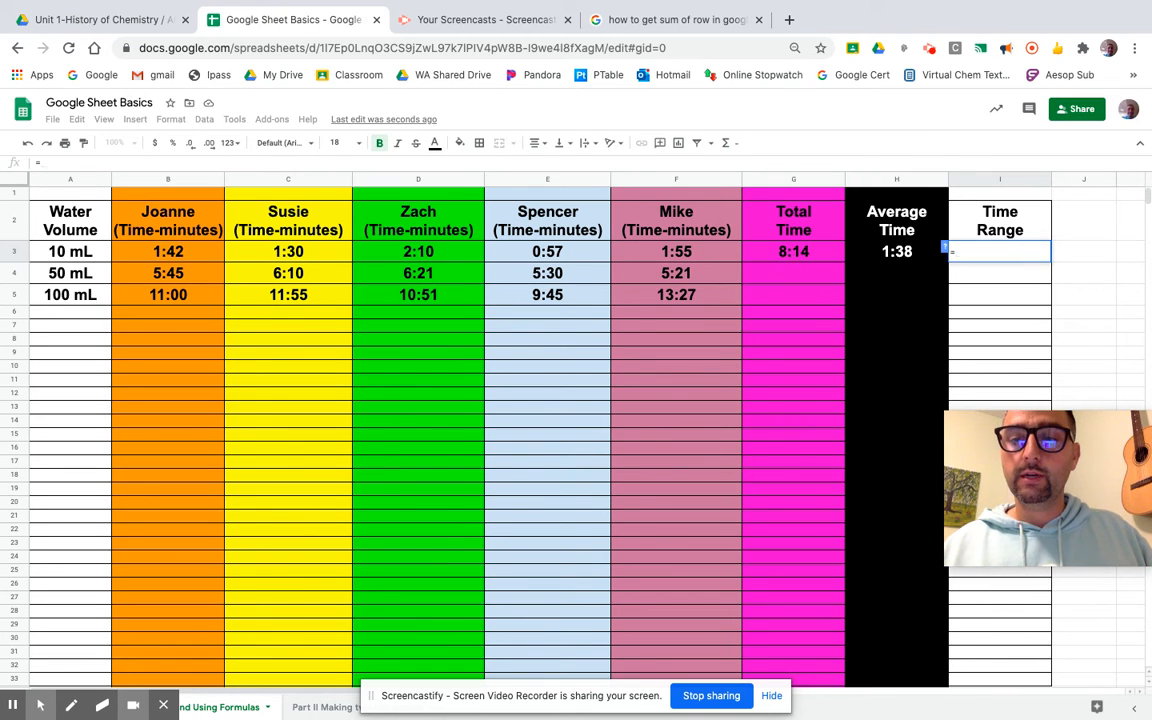
left_click(455, 258)
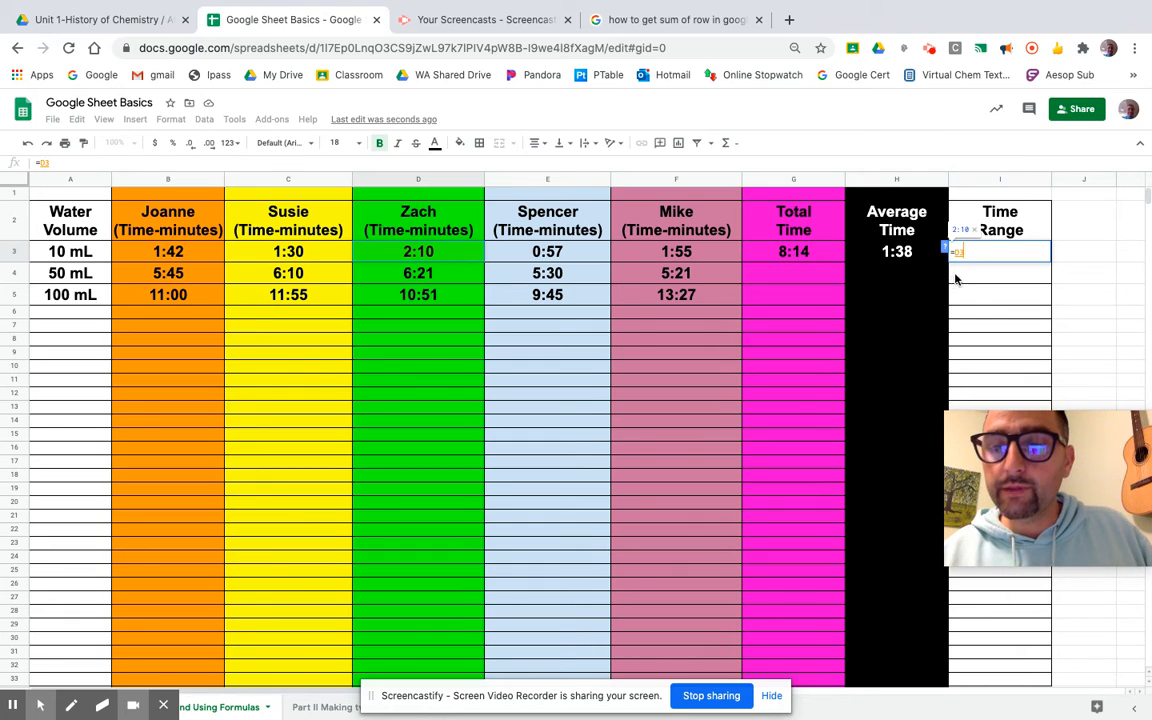
key("BackSpace")
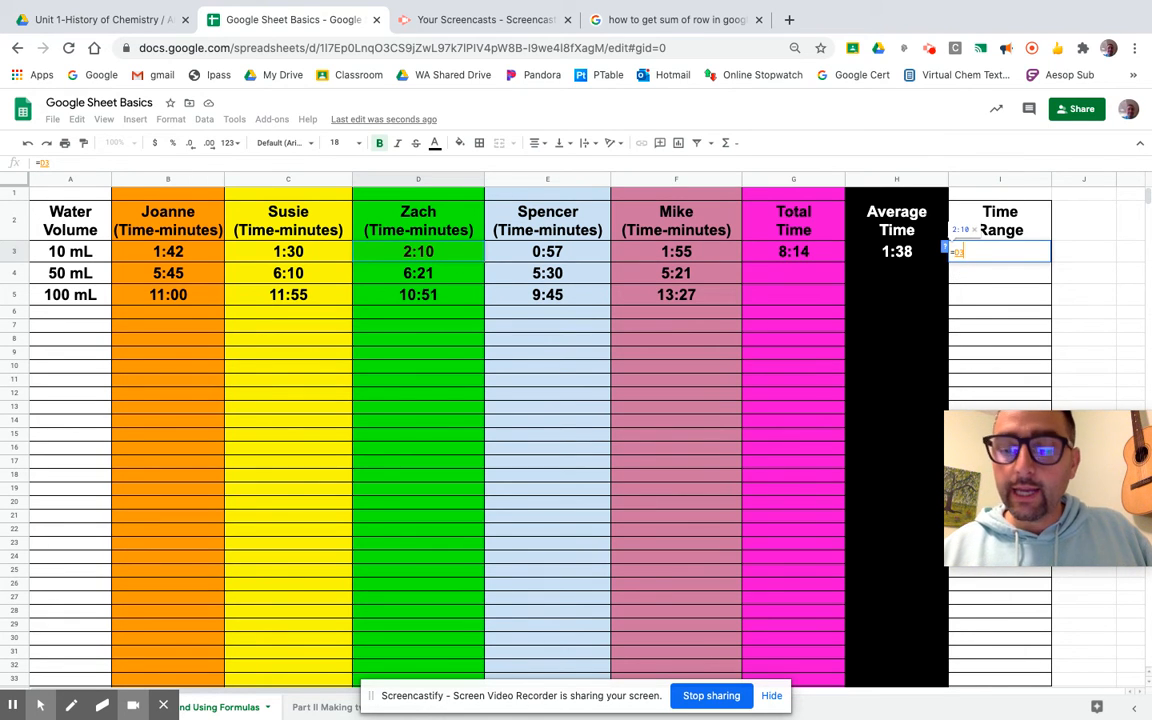
type("-")
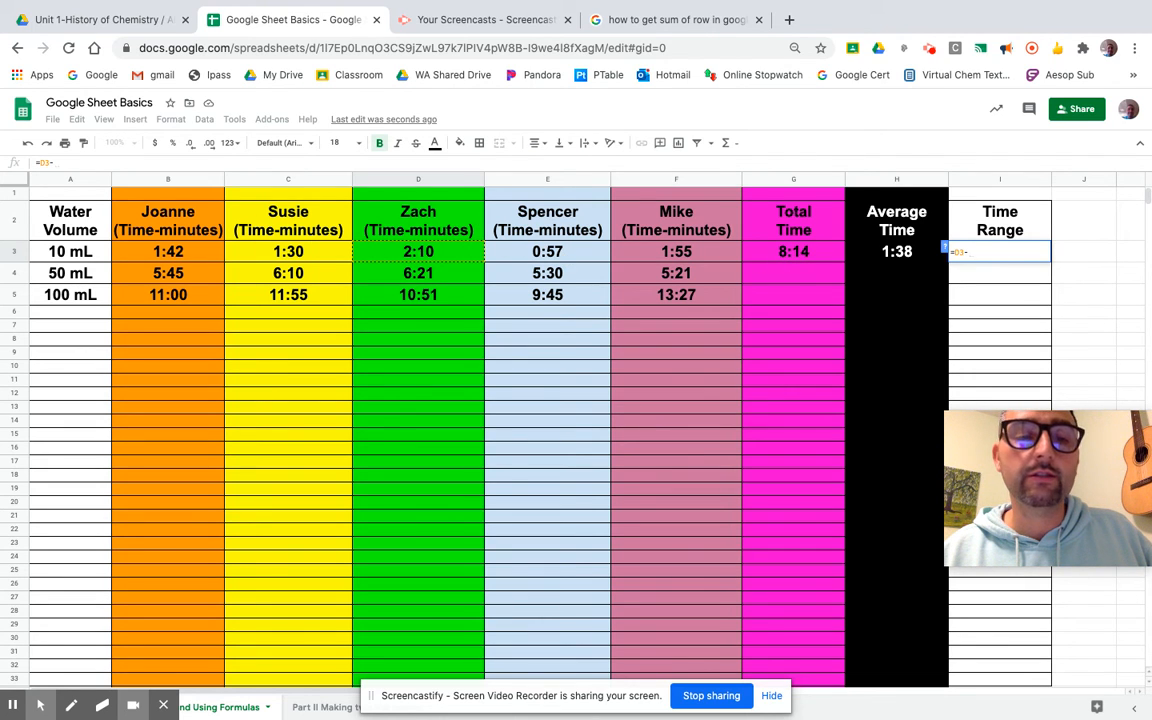
left_click(565, 257)
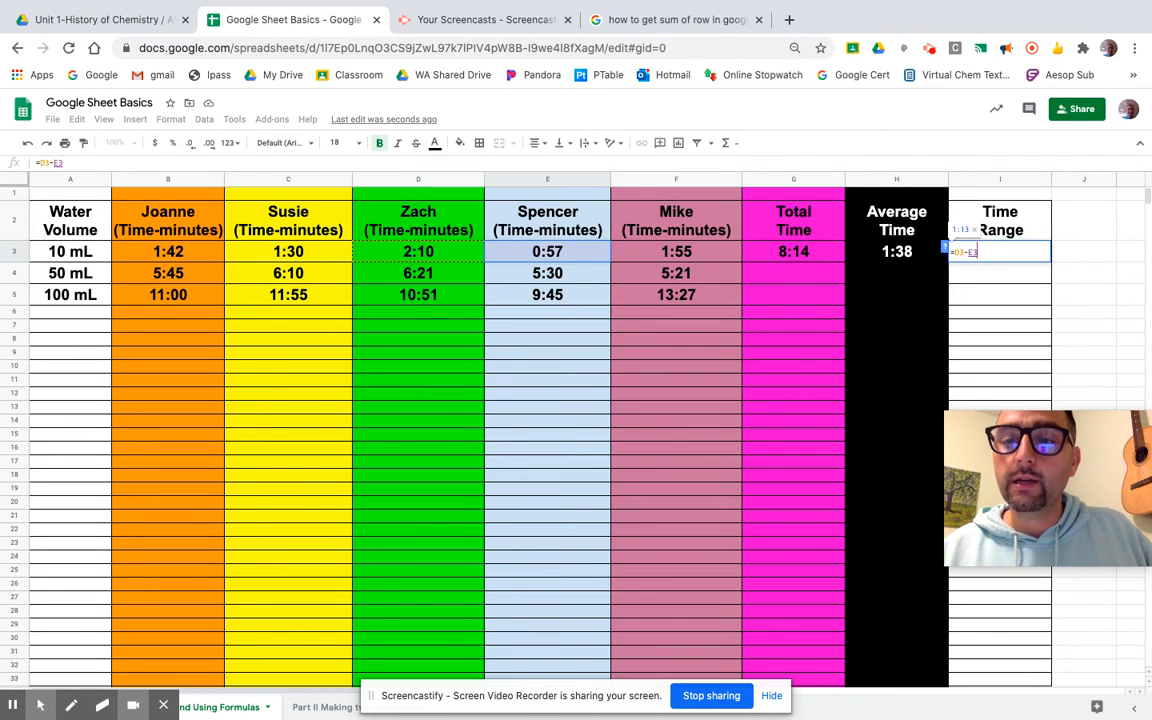
key("Return")
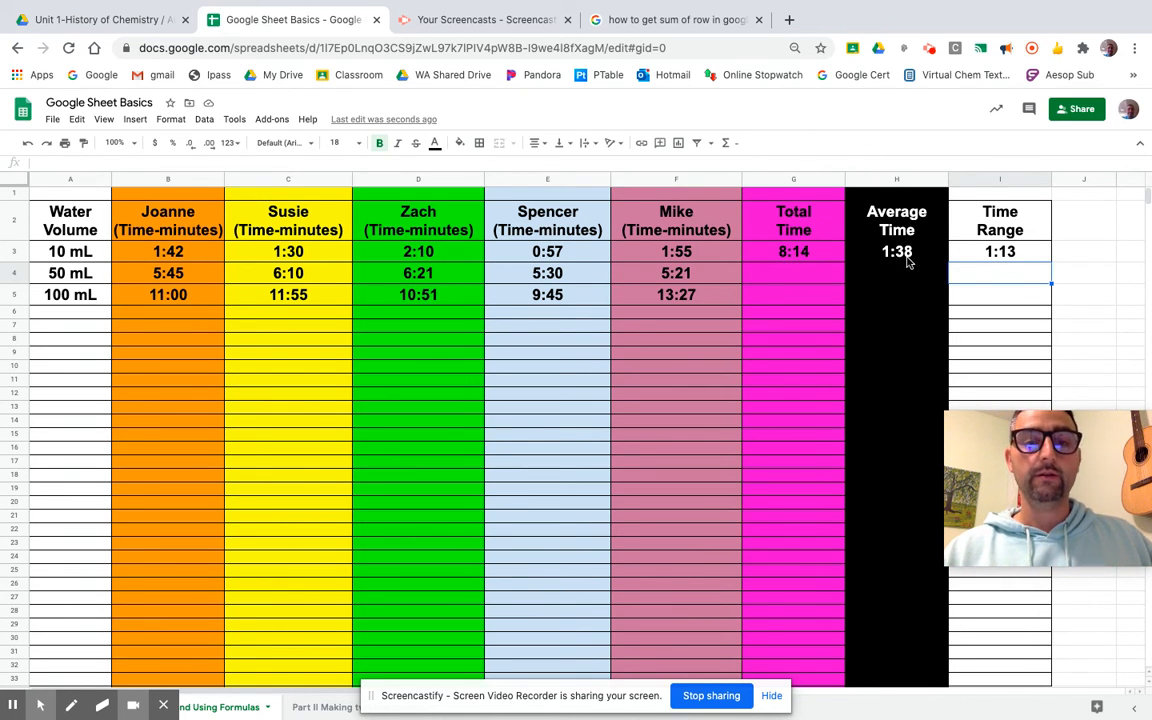
left_click(797, 274)
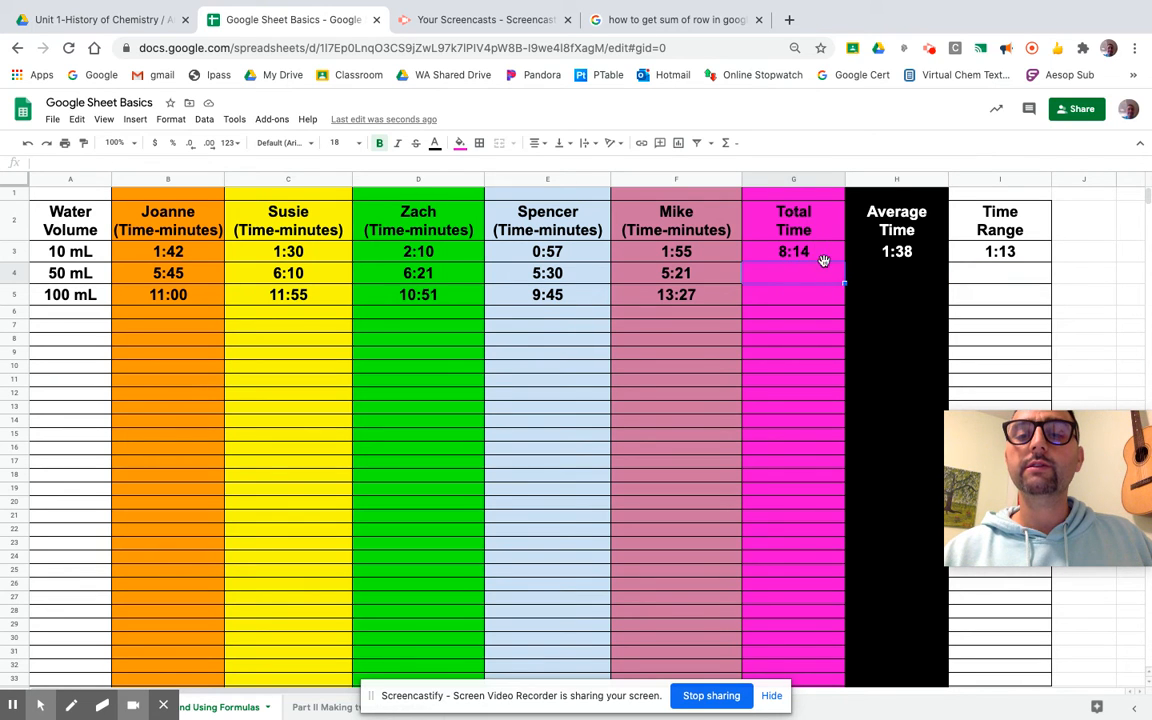
left_click(824, 256)
left_click_drag(843, 260, 833, 296)
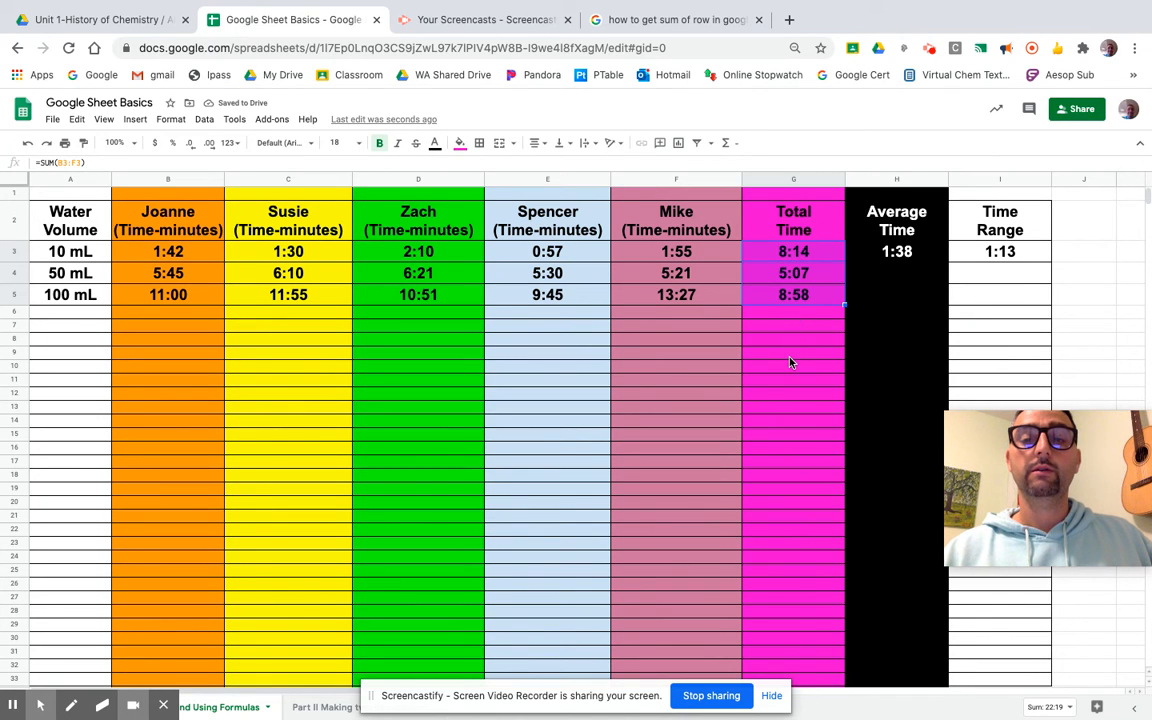
left_click(812, 277)
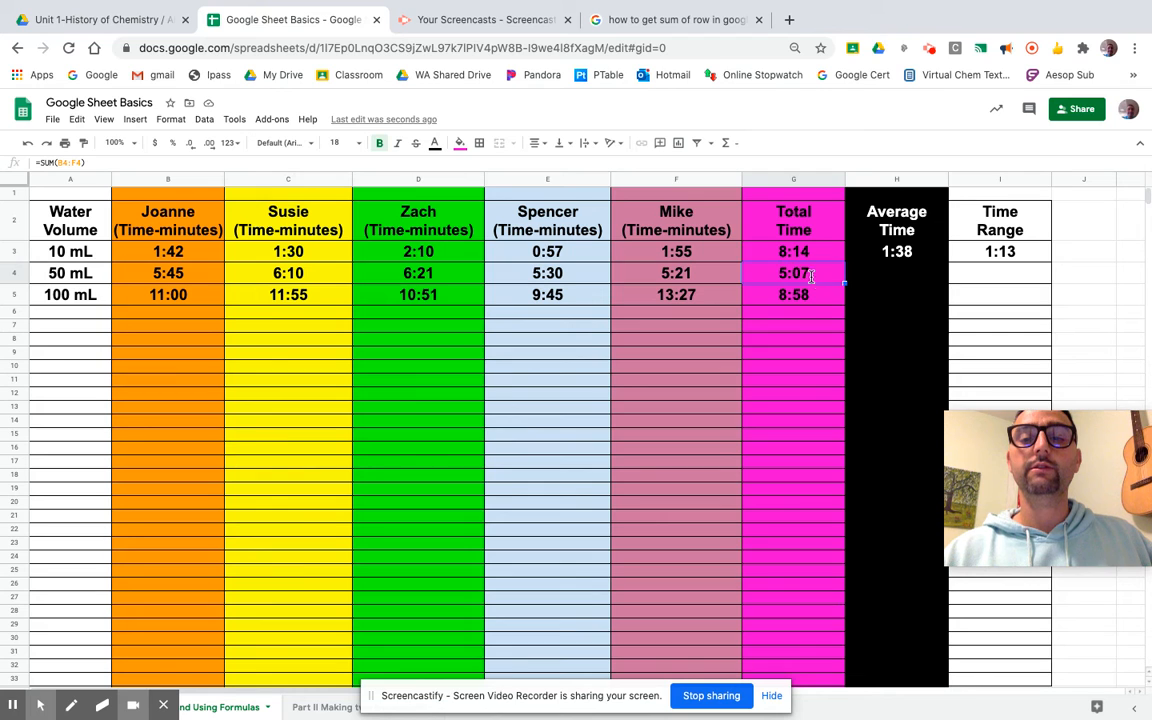
double_click(812, 281)
key("Return")
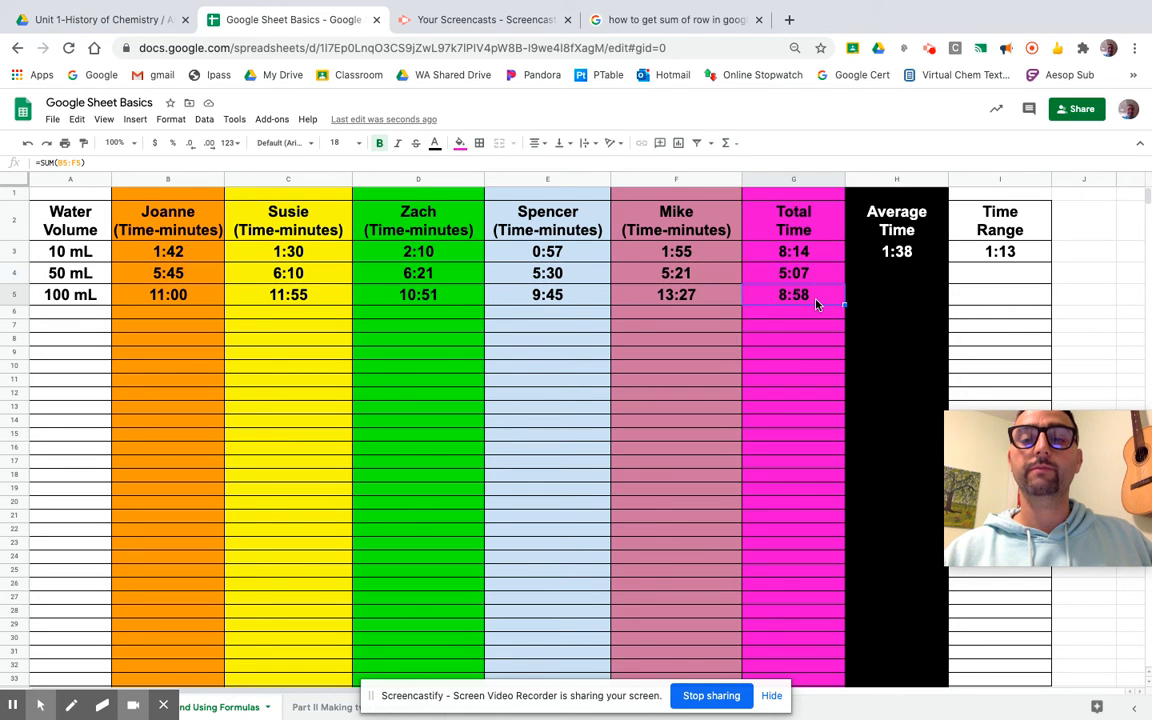
double_click(815, 300)
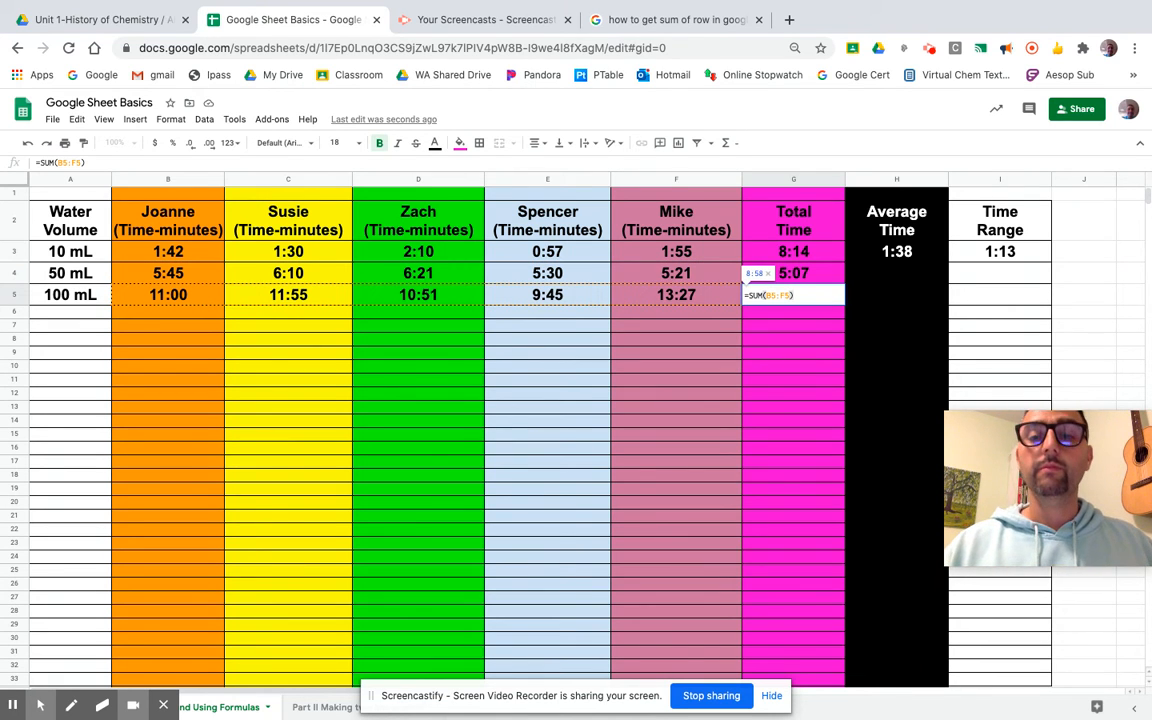
left_click(822, 278)
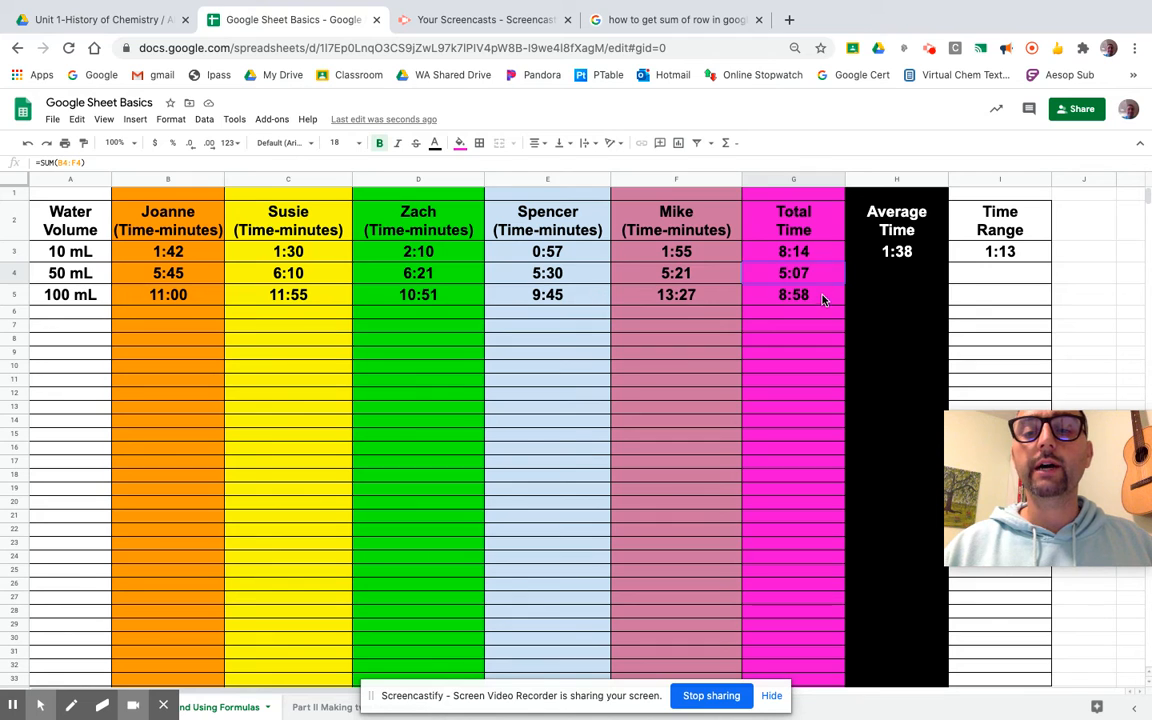
left_click(822, 297, "shift")
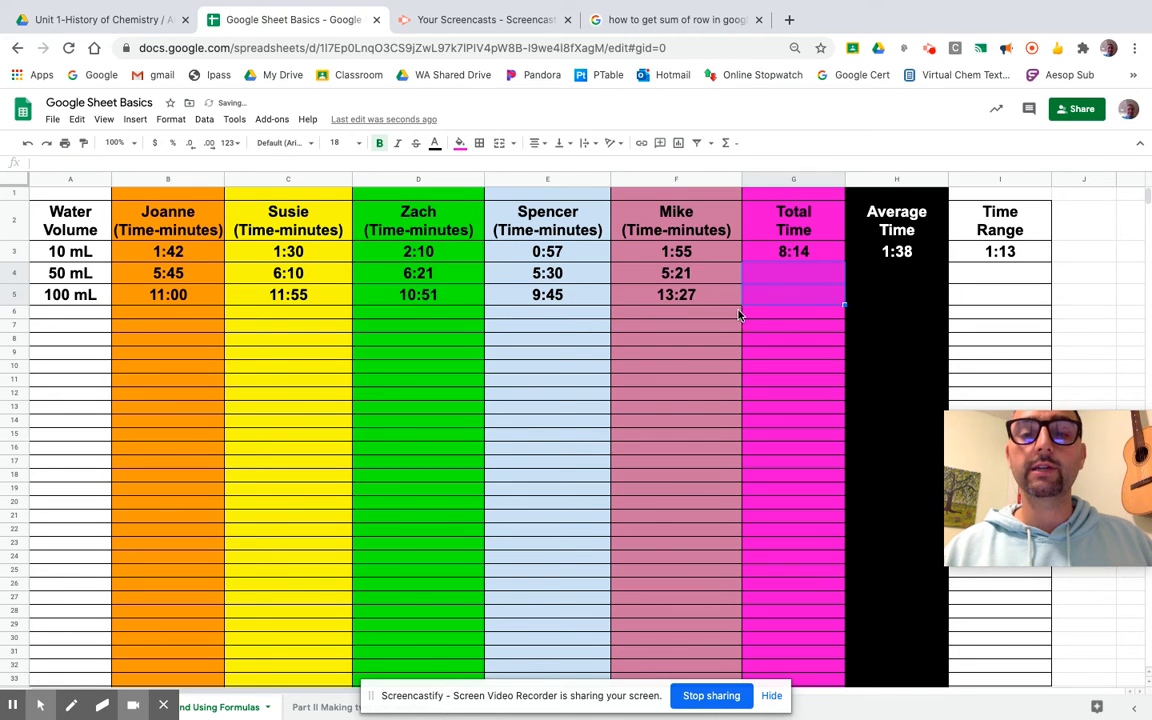
left_click(755, 279)
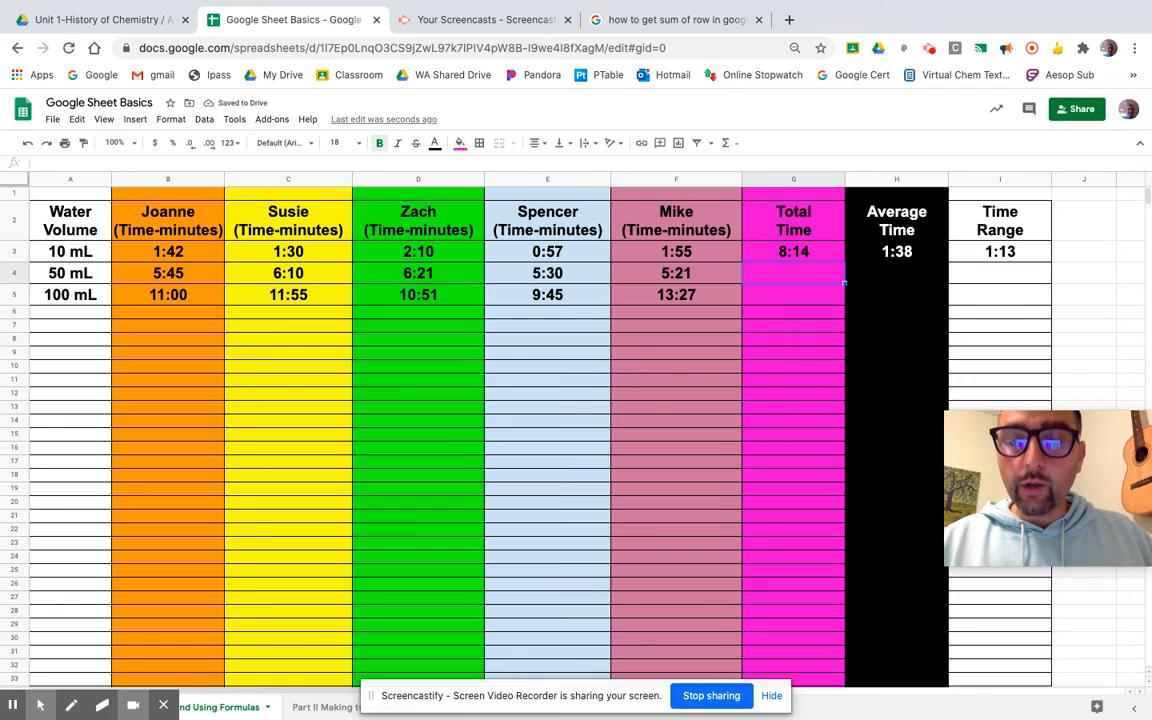
Enter =B4+C4+D4+E4+F4 in G4 so the 50 mL Total Time reads 5:07.
type("=")
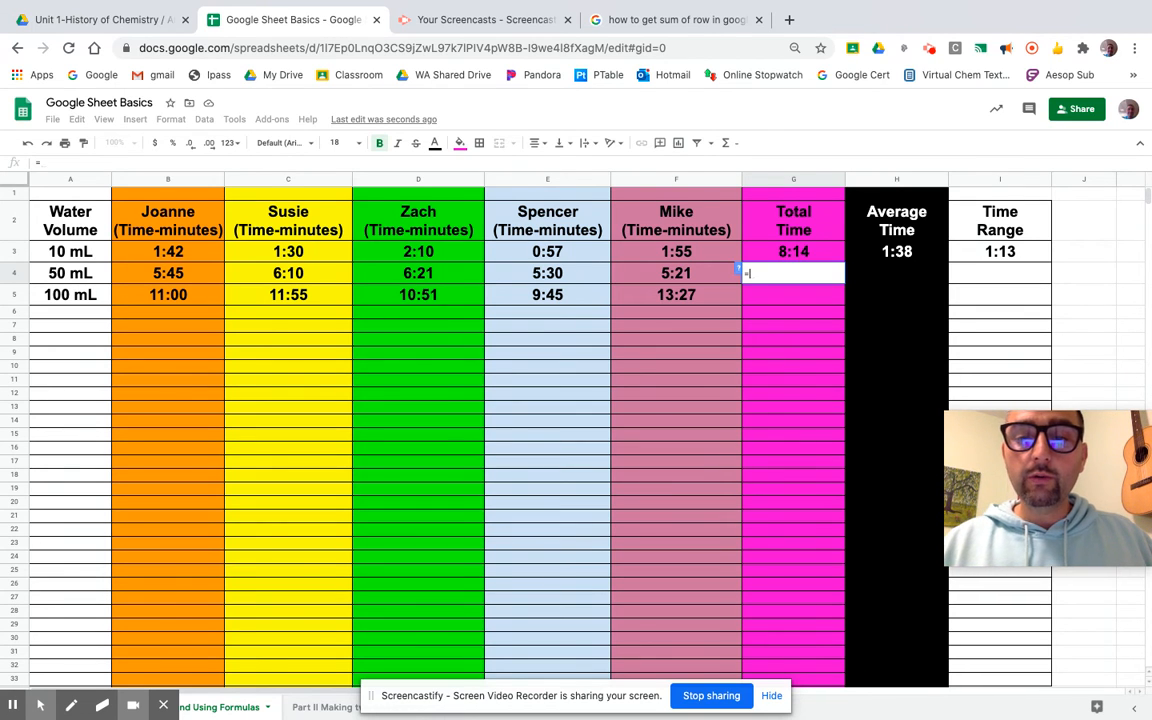
left_click(172, 279)
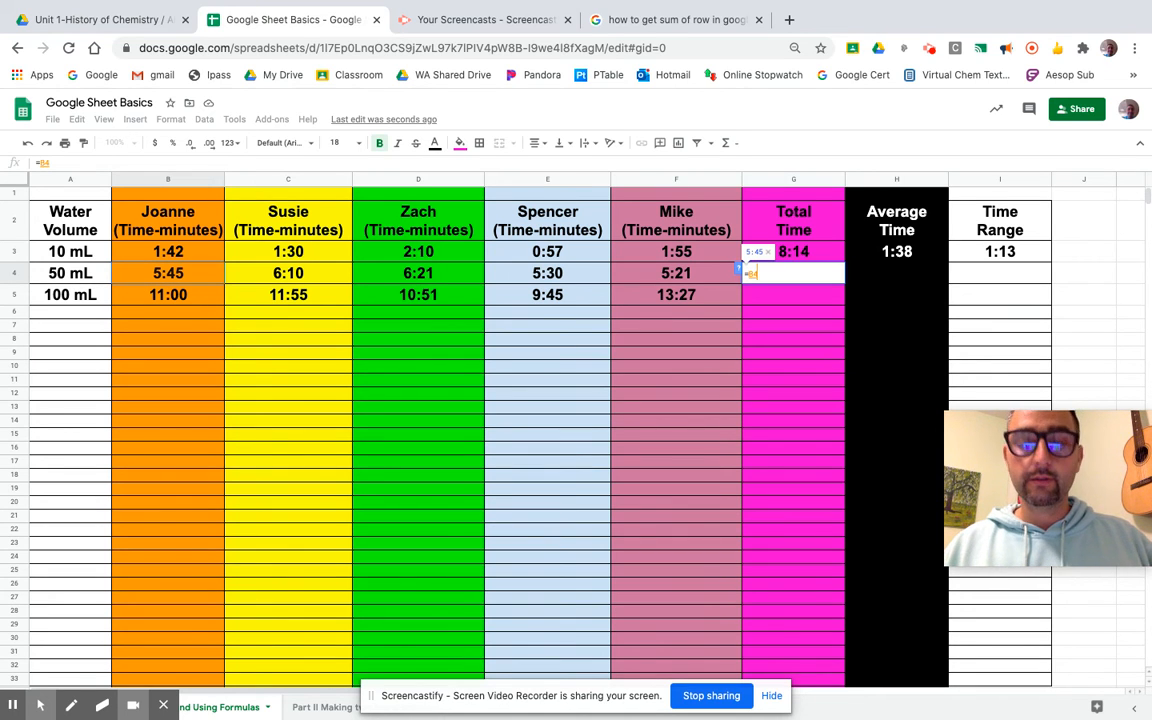
type("+")
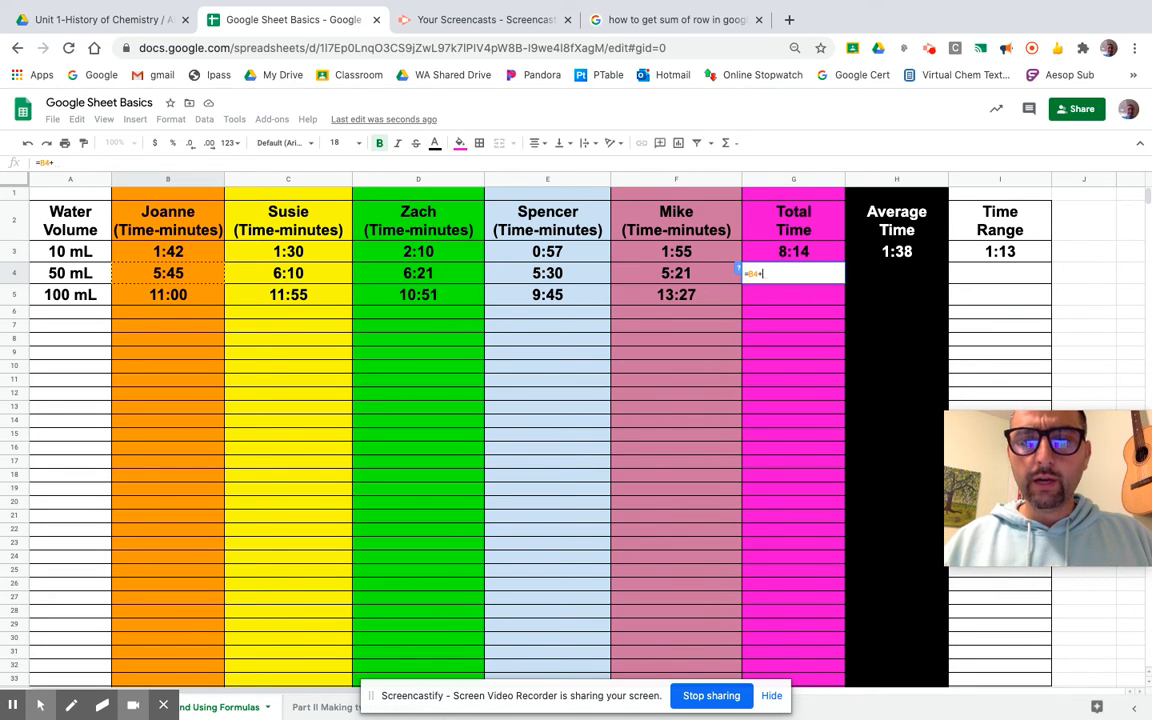
left_click(248, 268)
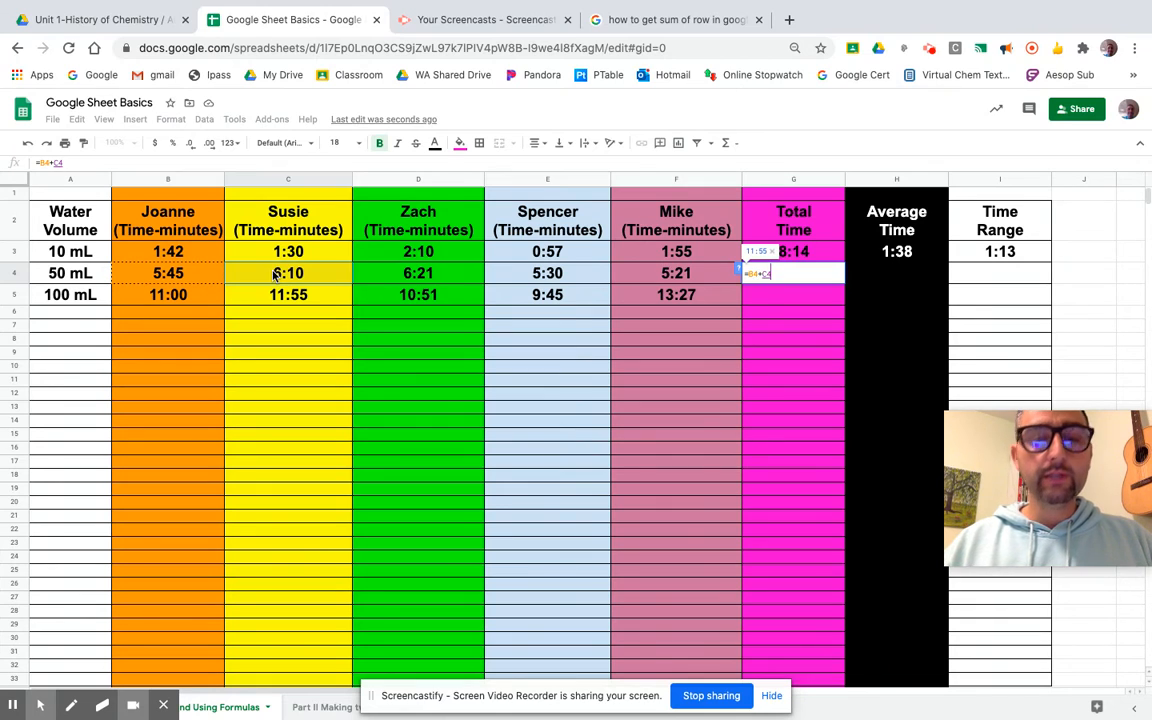
type("+")
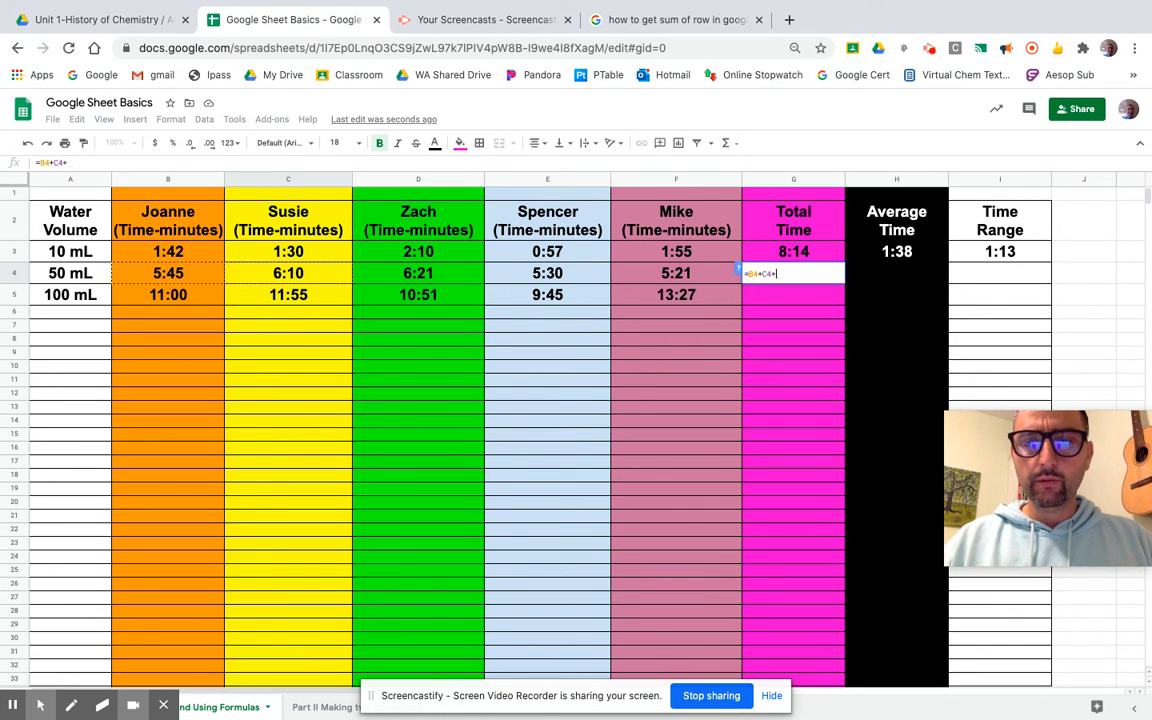
left_click(398, 281)
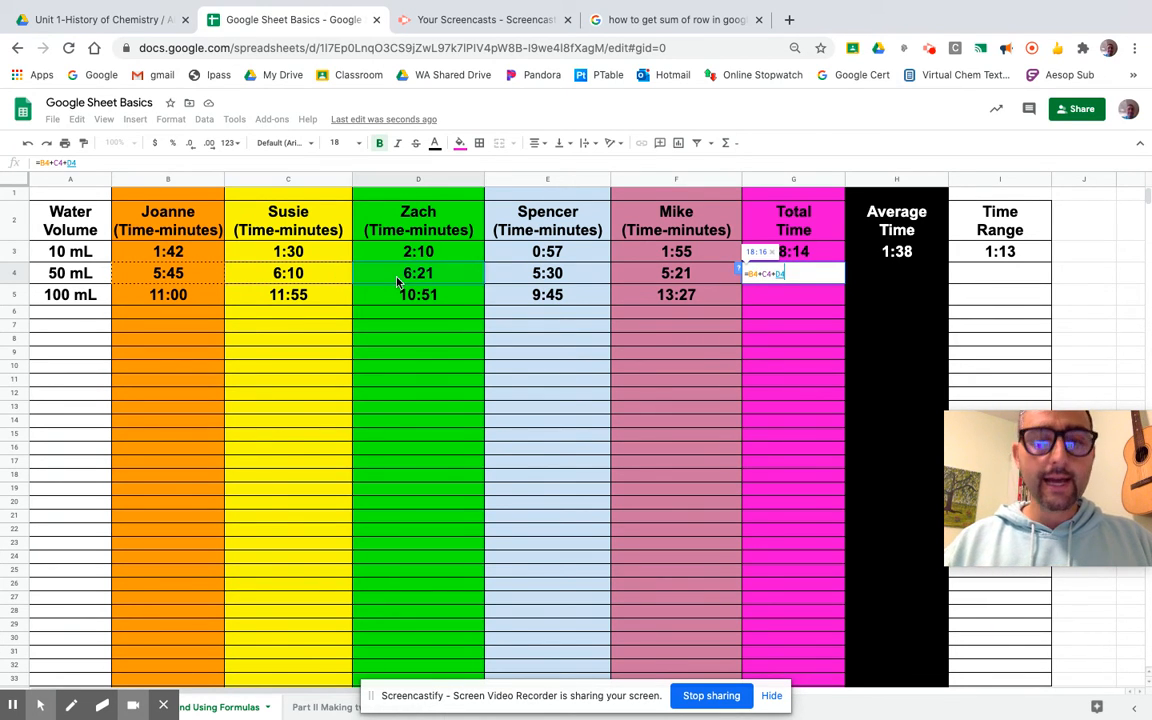
type("+")
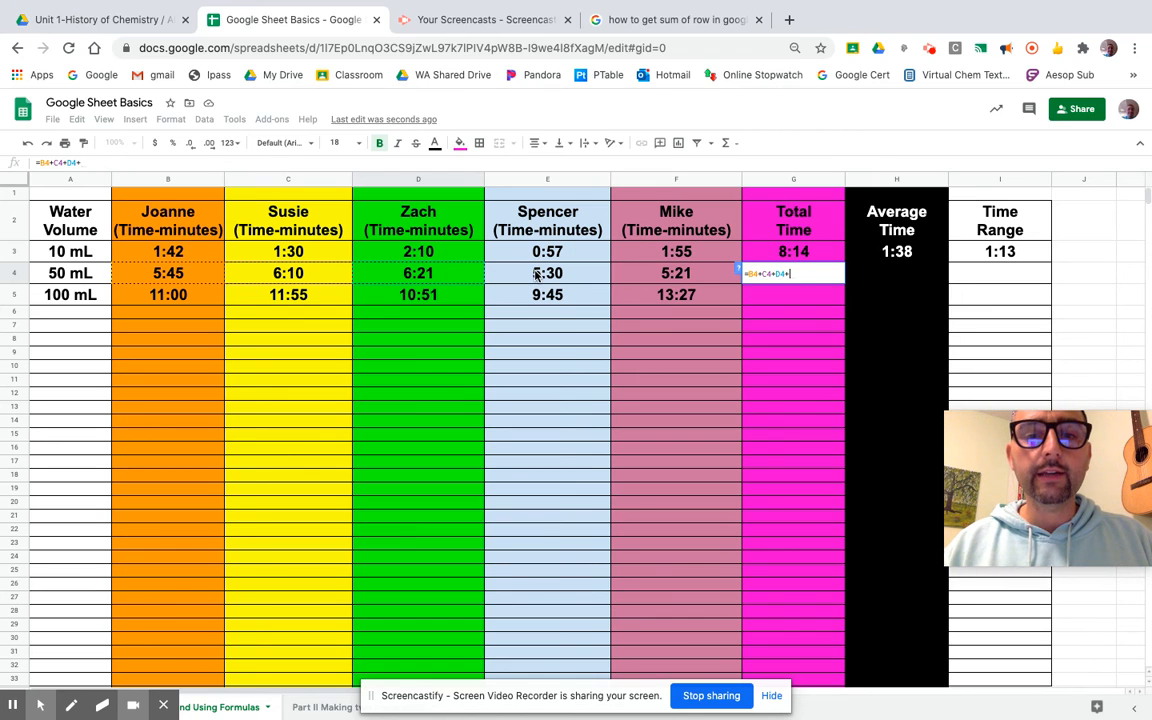
left_click(500, 273)
type("+")
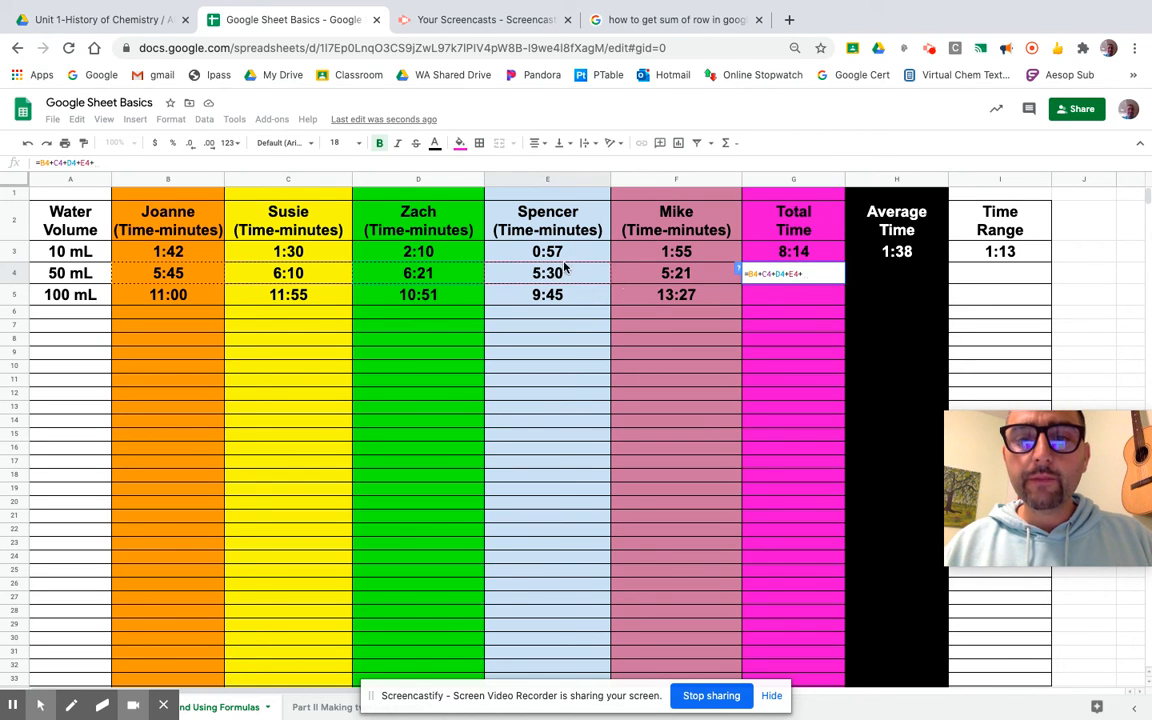
left_click(655, 276)
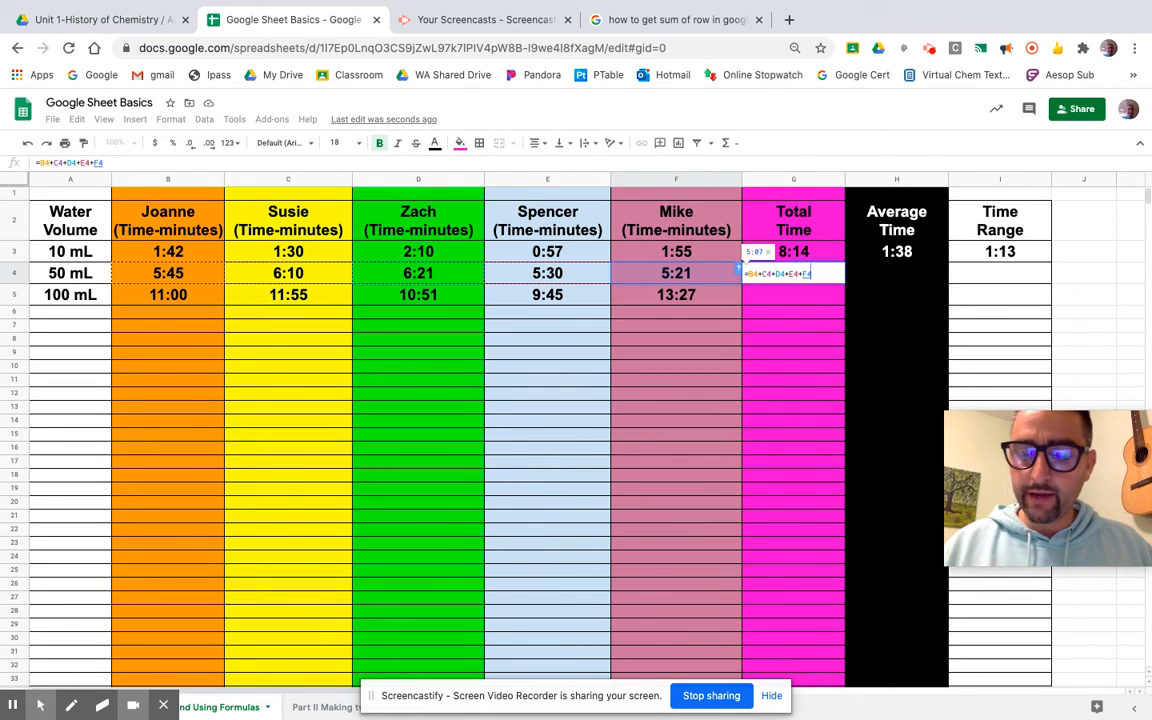
key("Return")
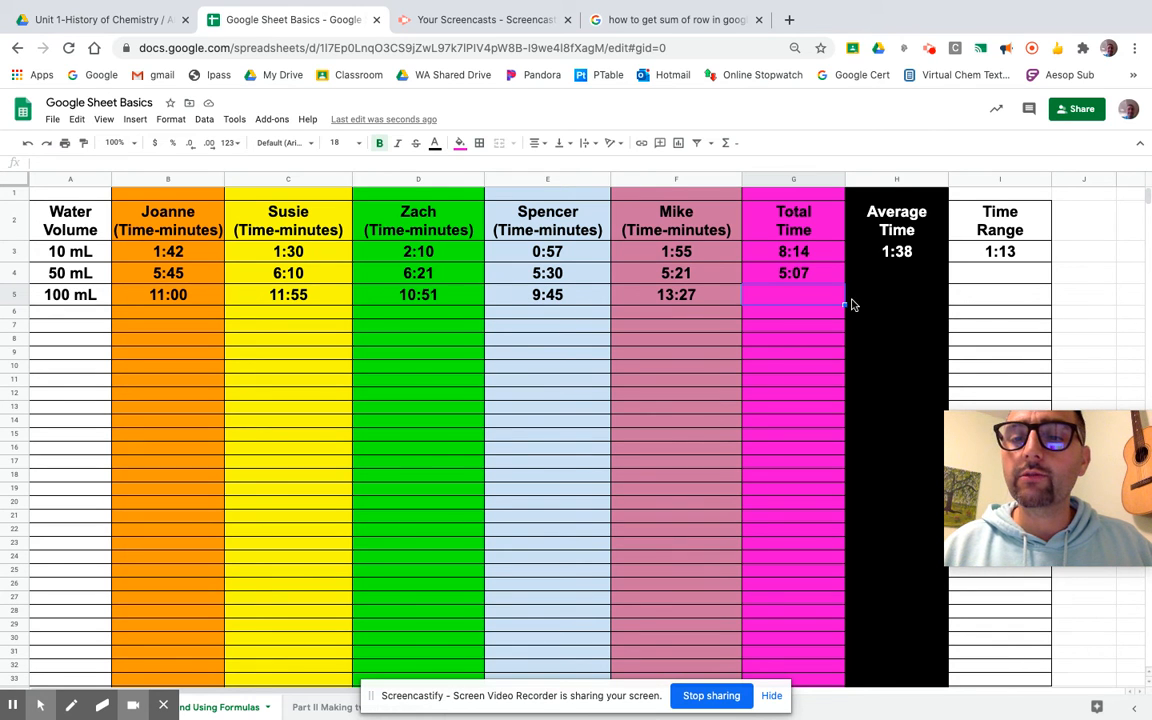
Enter the suggested =AVERAGE(B4:F4) in H4 for the 50 mL average.
left_click(879, 279)
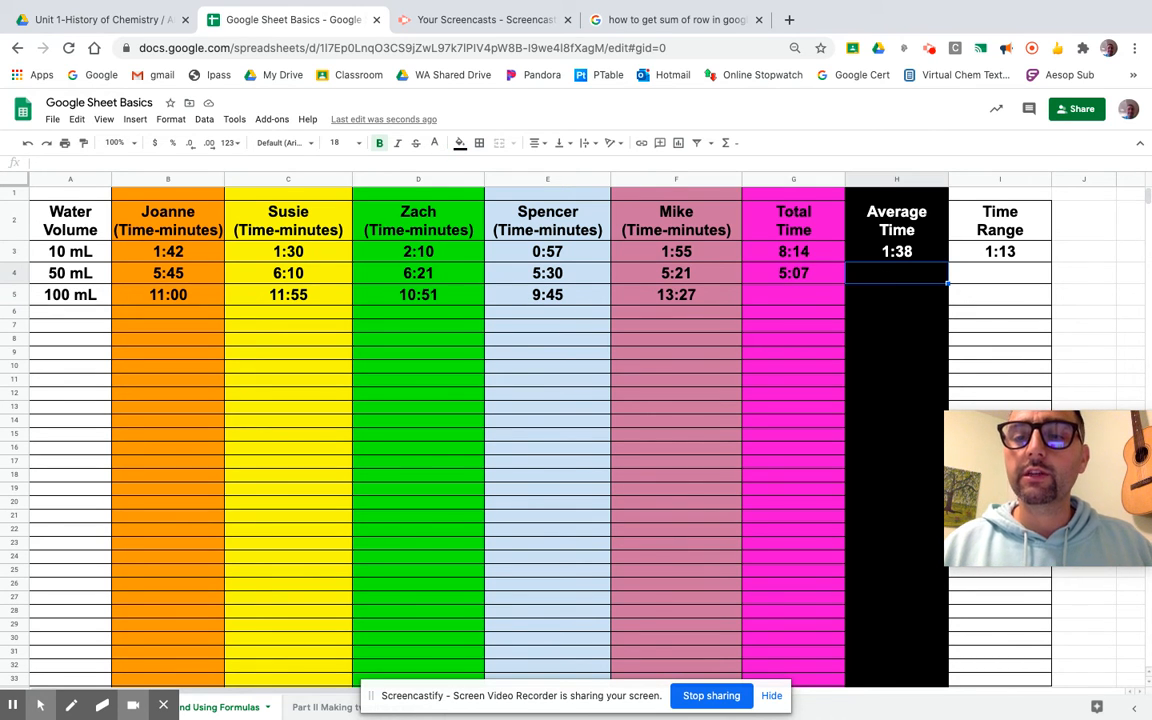
type("=average")
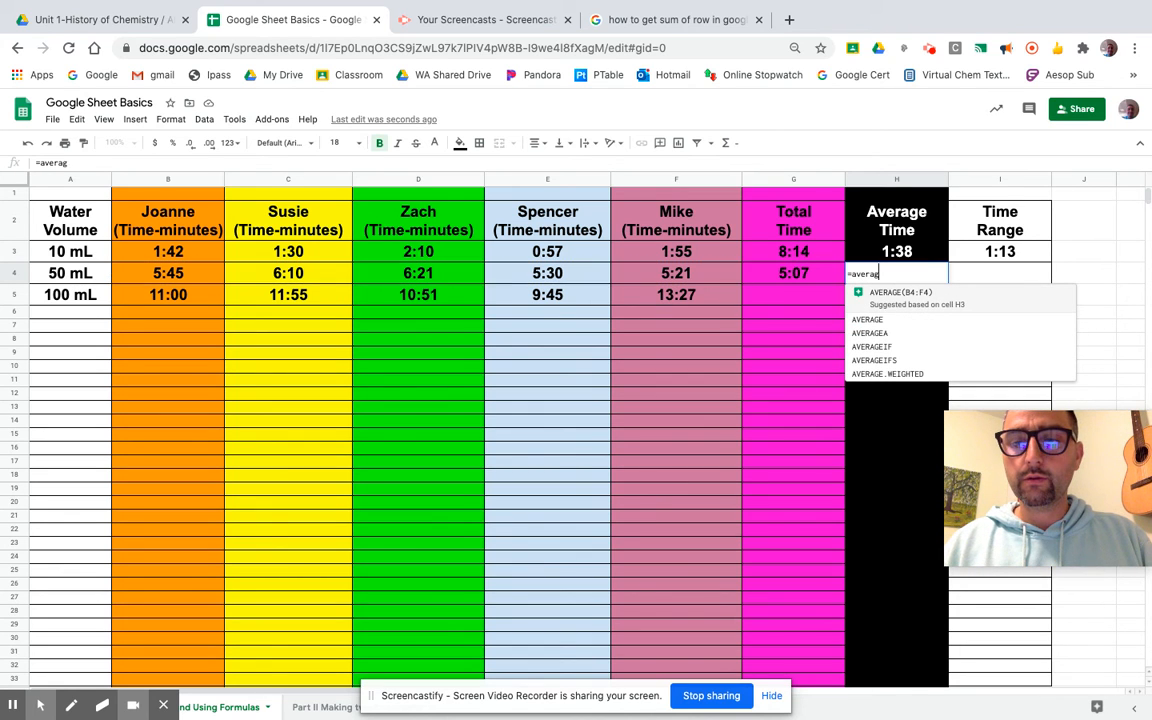
left_click(893, 293)
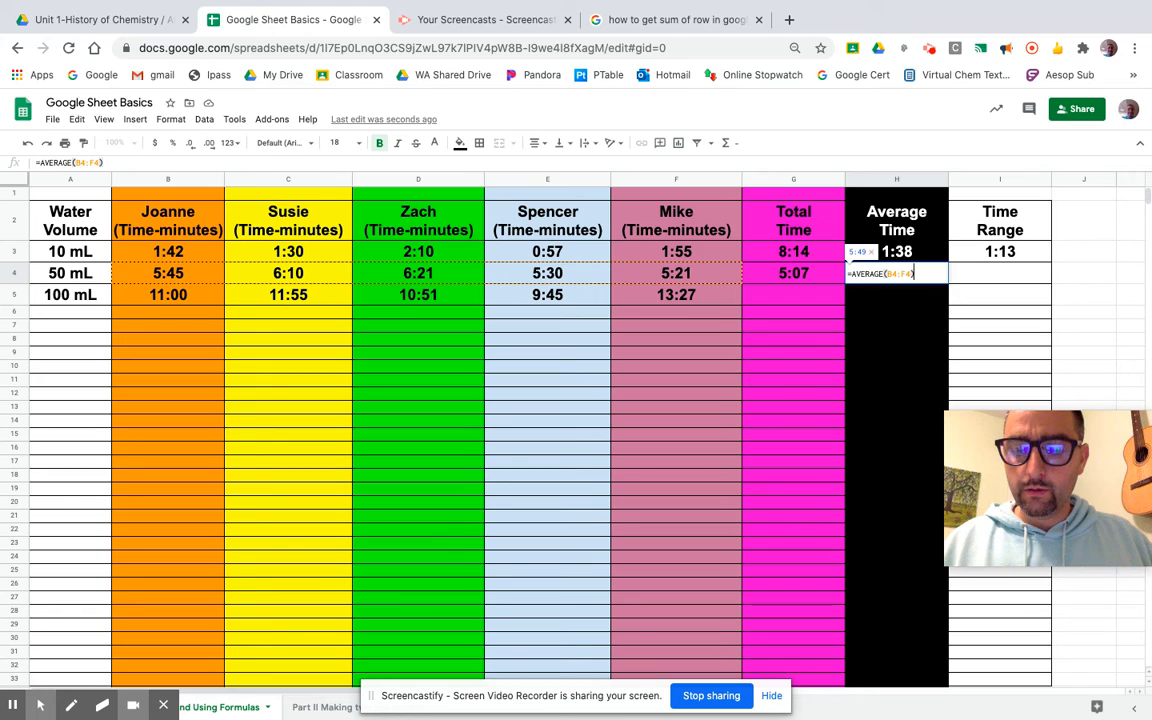
key("Return")
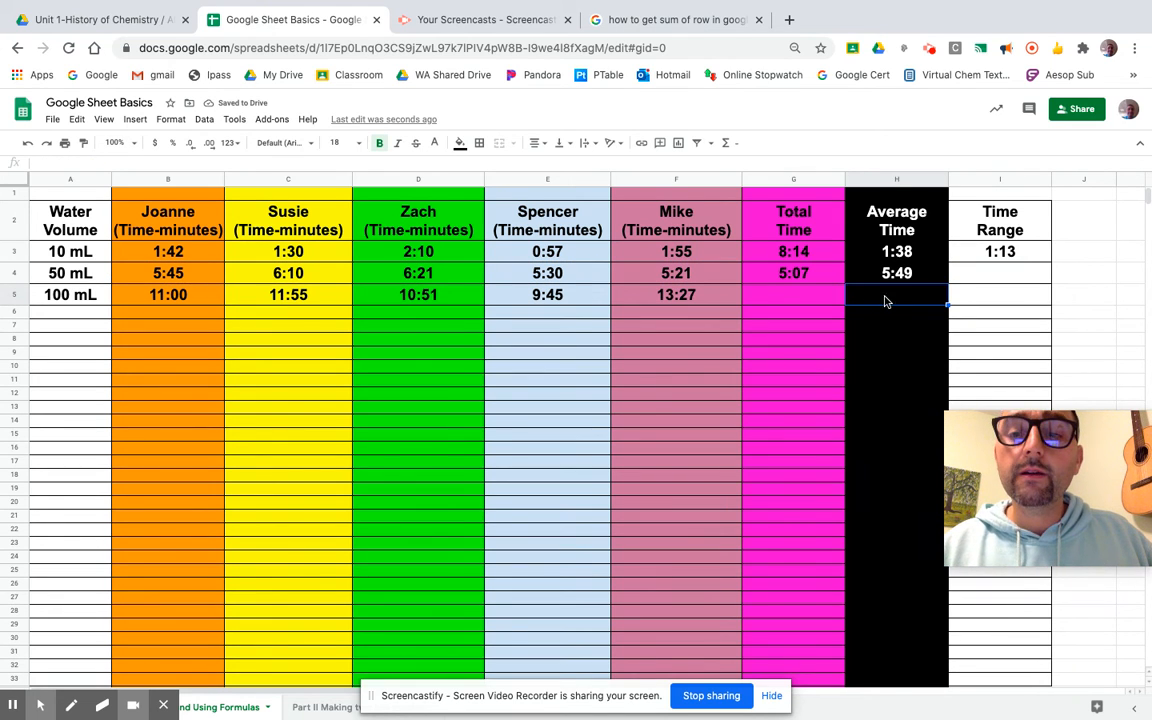
Fill H3's average formula down to H5, giving 5:49 and 11:23.
left_click(921, 258)
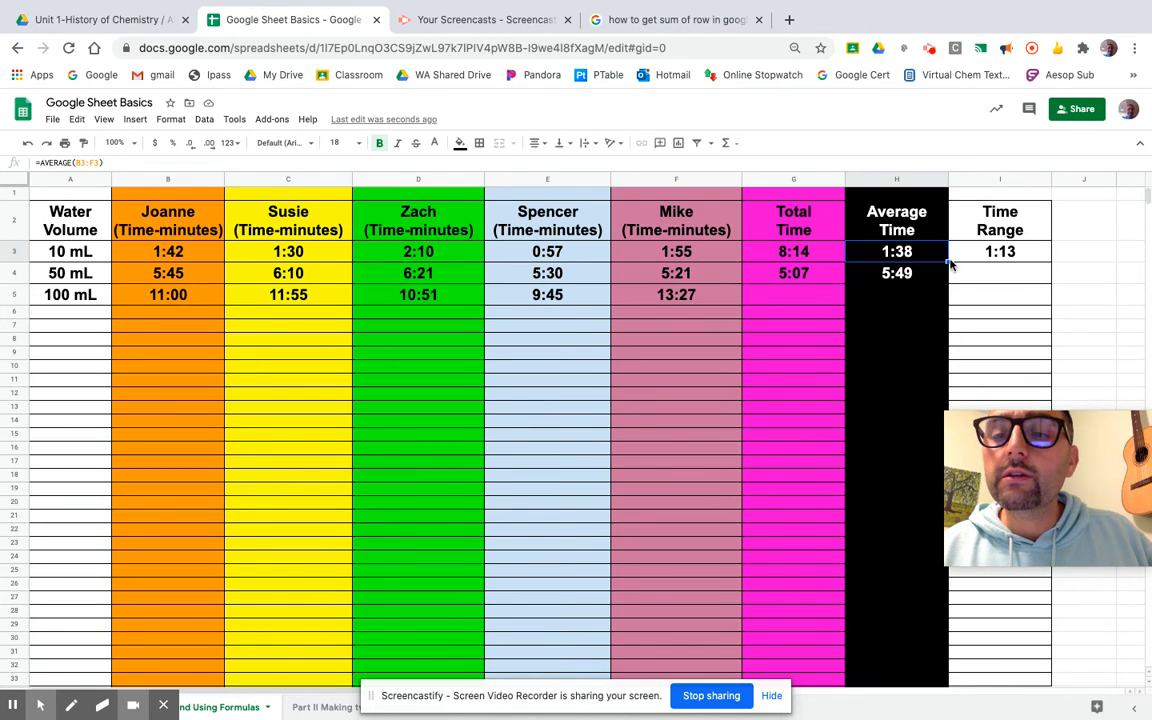
left_click_drag(946, 262, 941, 288)
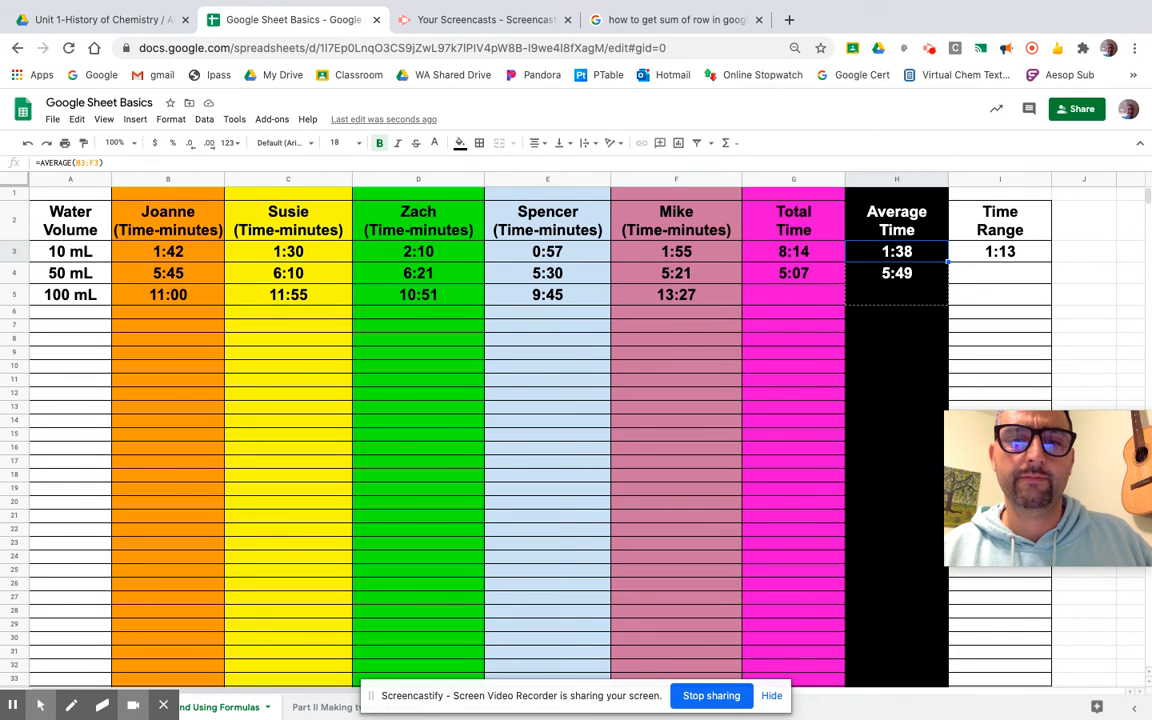
left_click_drag(941, 288, 941, 295)
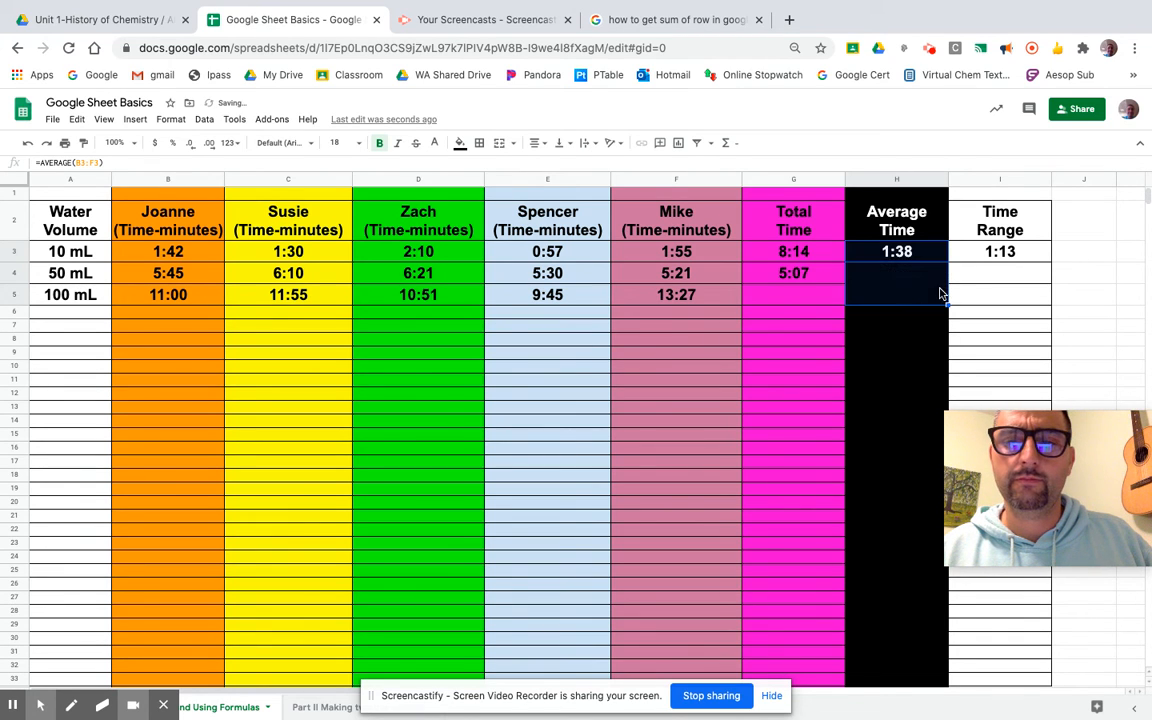
left_click(898, 328)
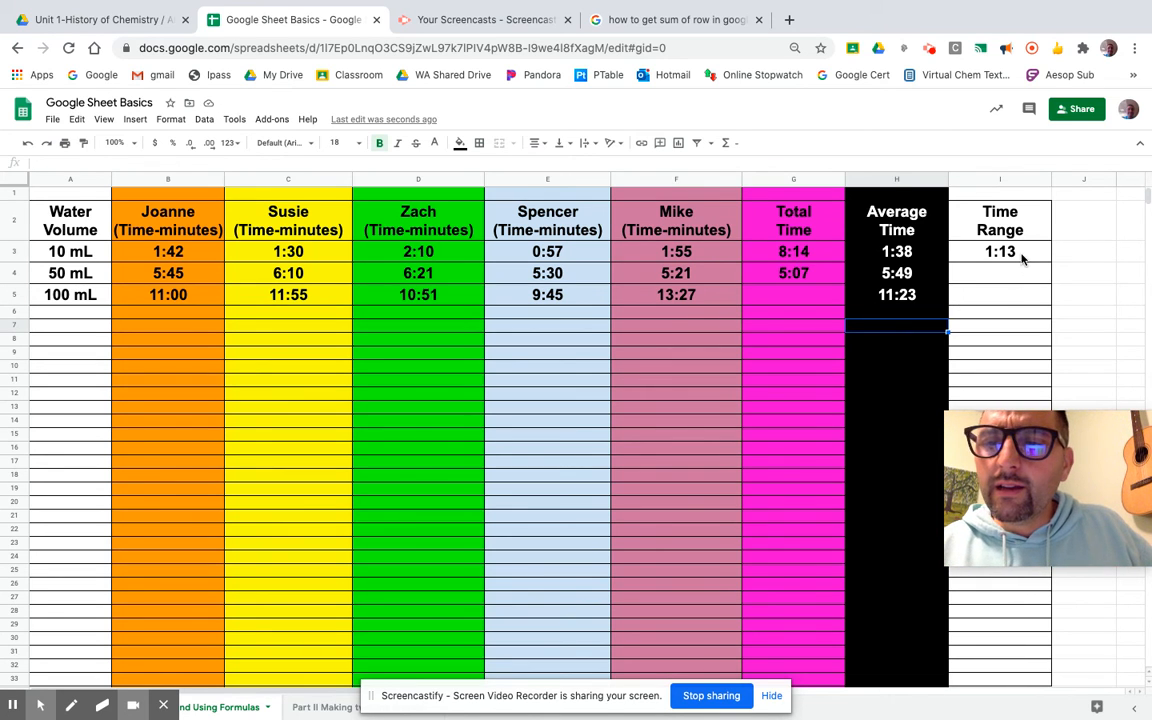
left_click(974, 277)
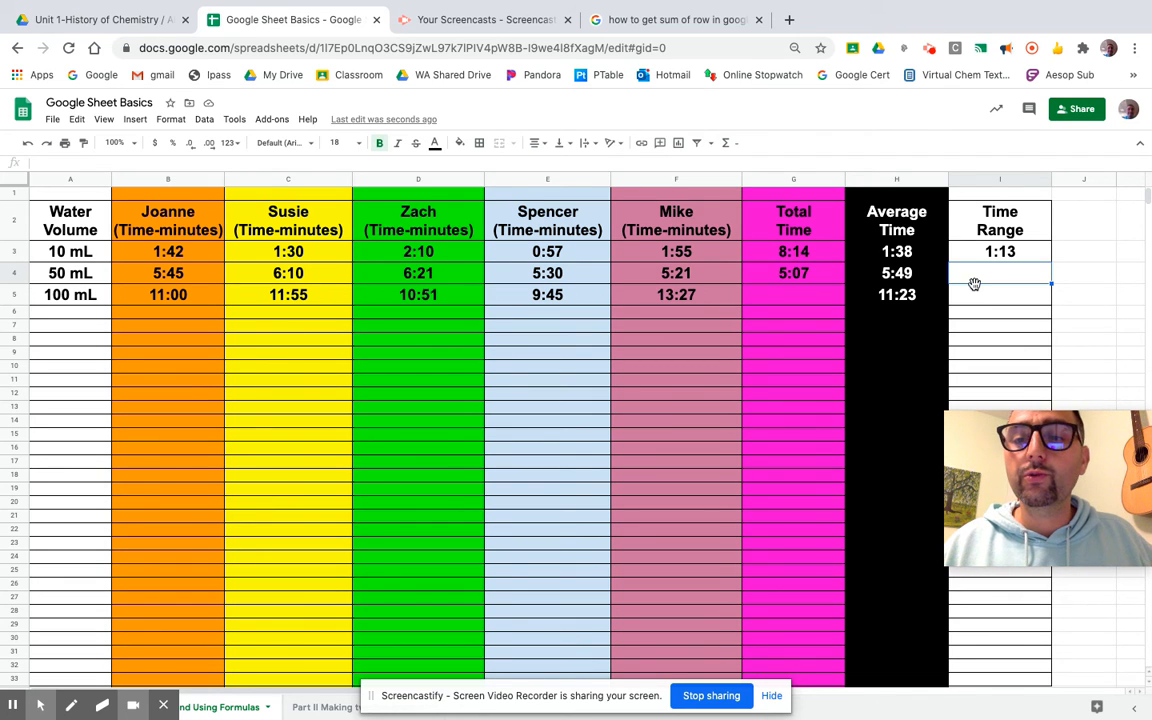
Enter =D4-F4 in I4 for a 50 mL Time Range of 1:00.
type("=")
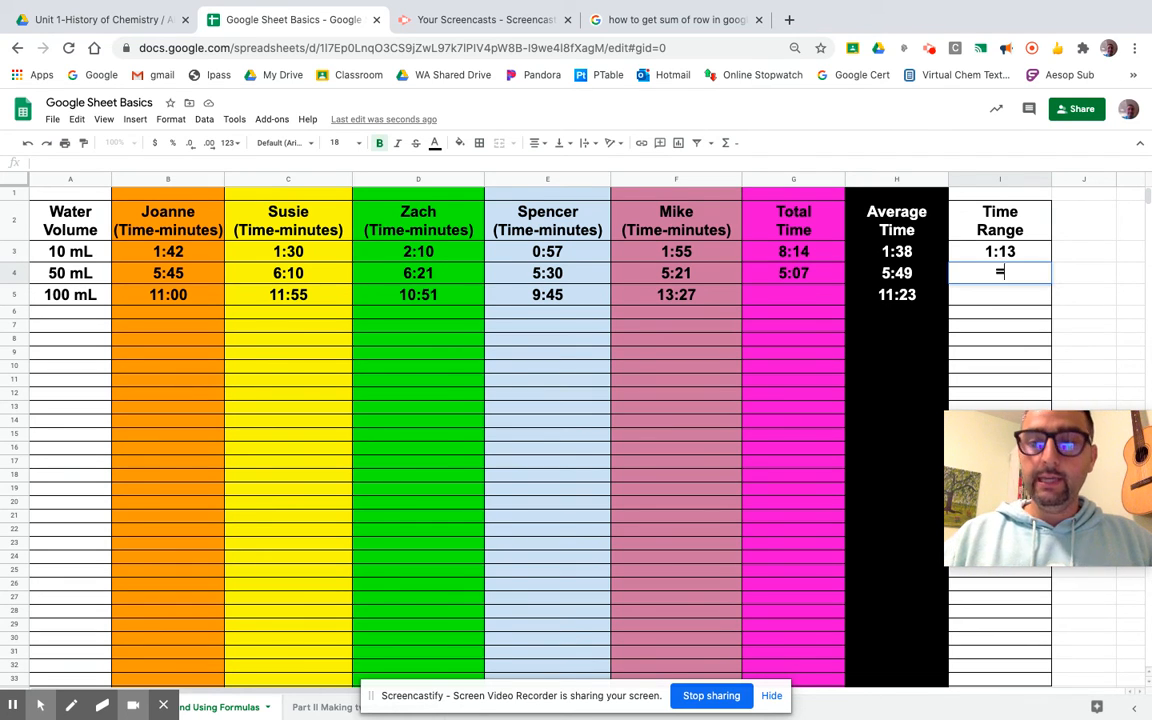
left_click(445, 277)
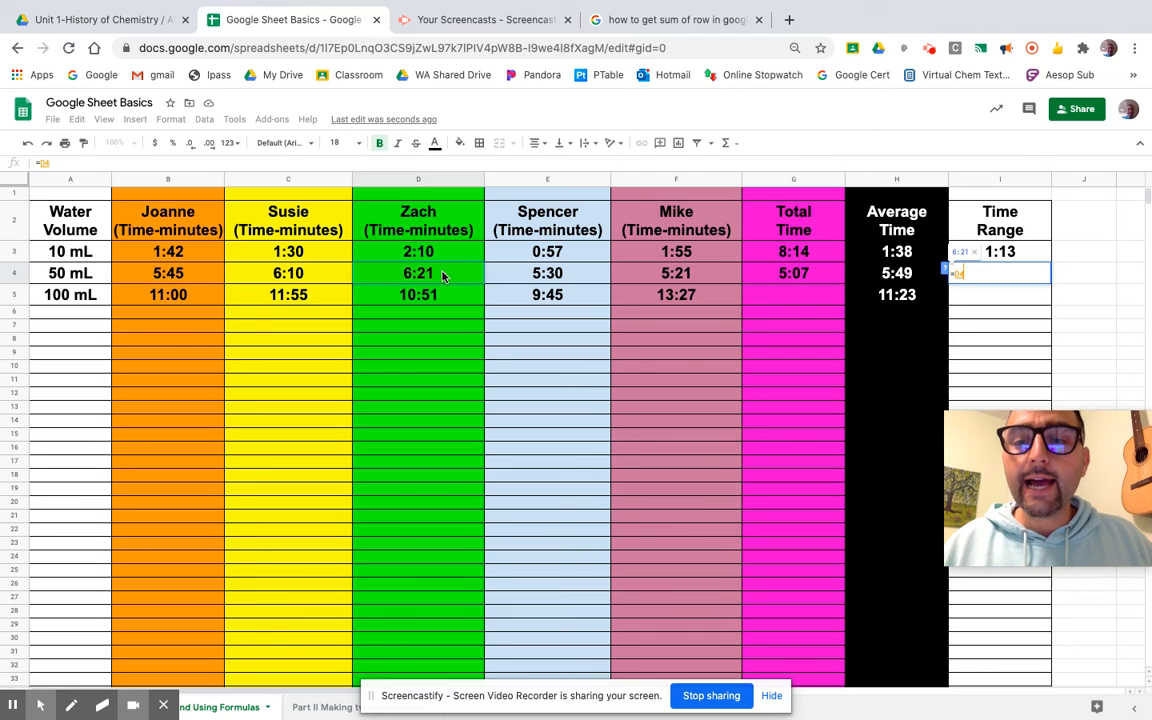
type("-")
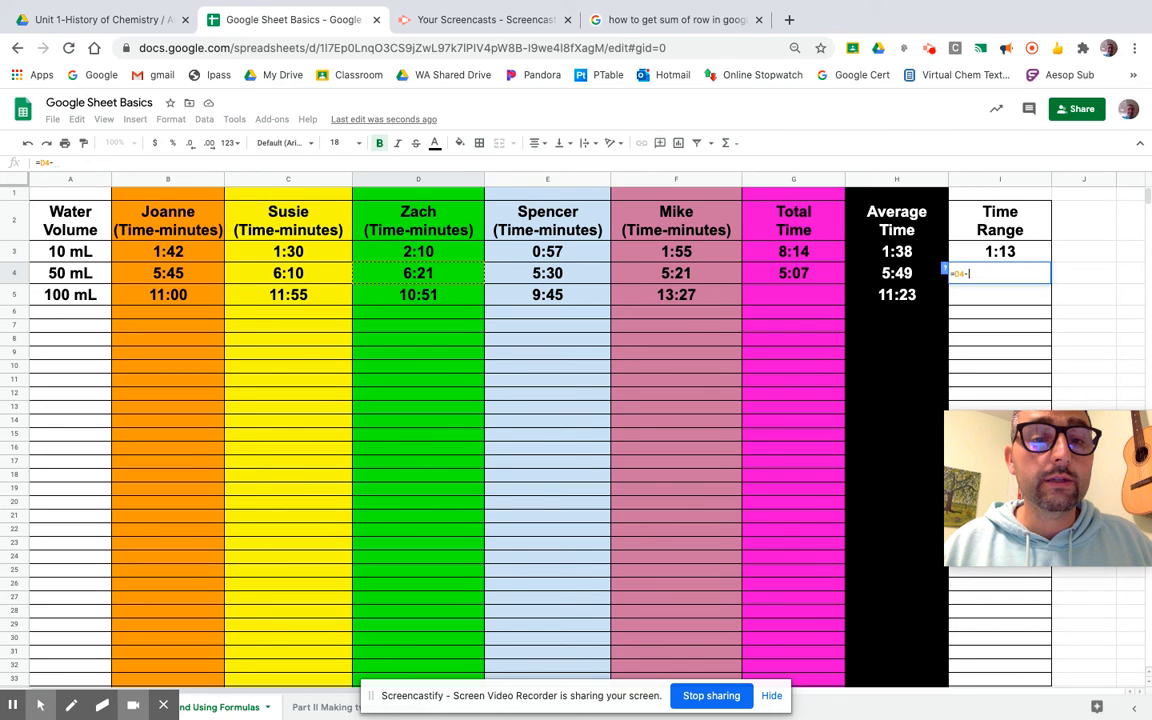
left_click(698, 275)
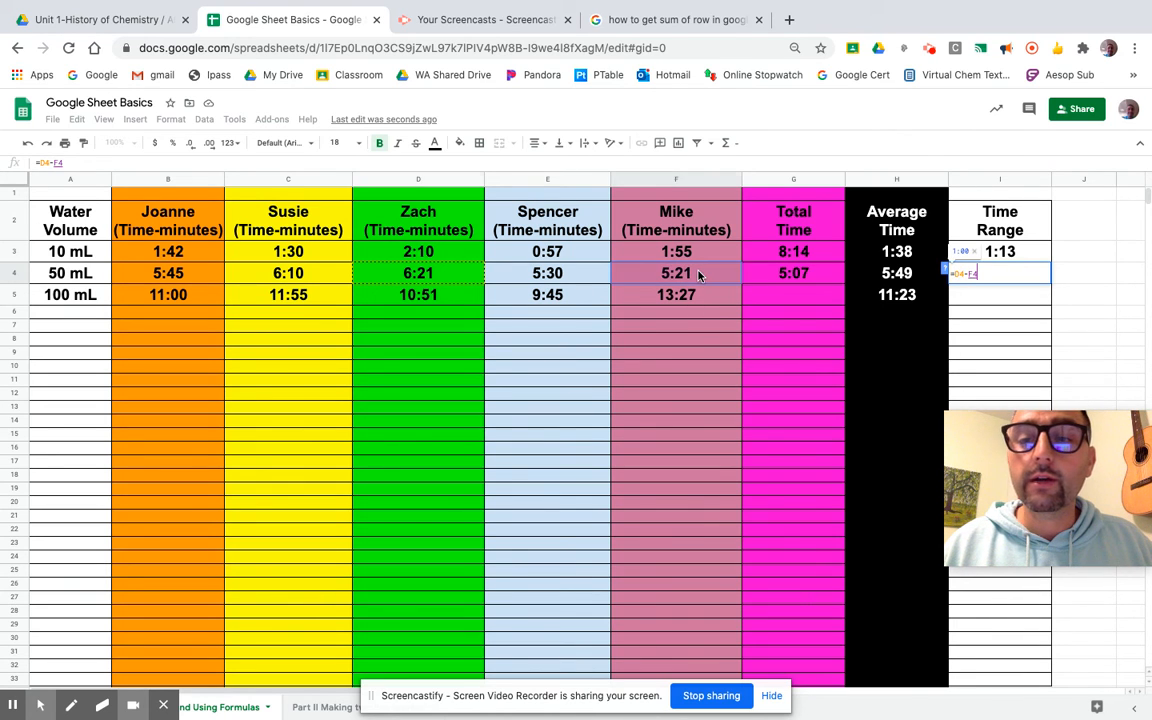
key("Return")
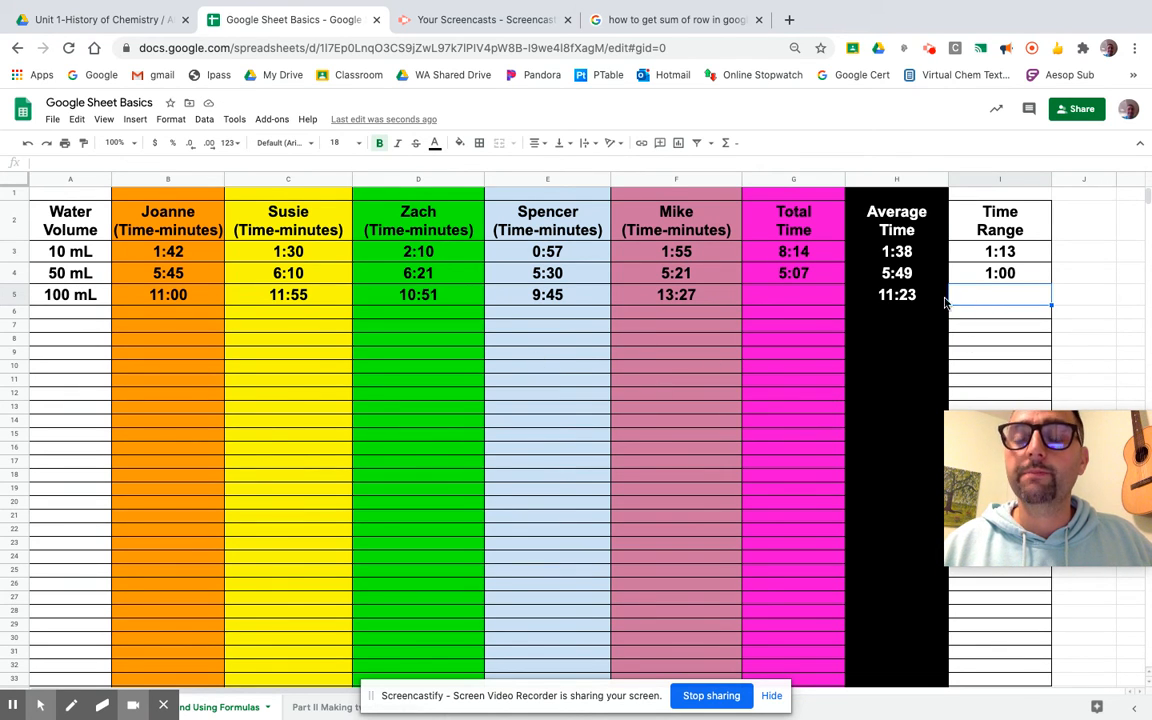
Enter =F5-E5 in I5 for a 100 mL Time Range of 3:42.
type("=")
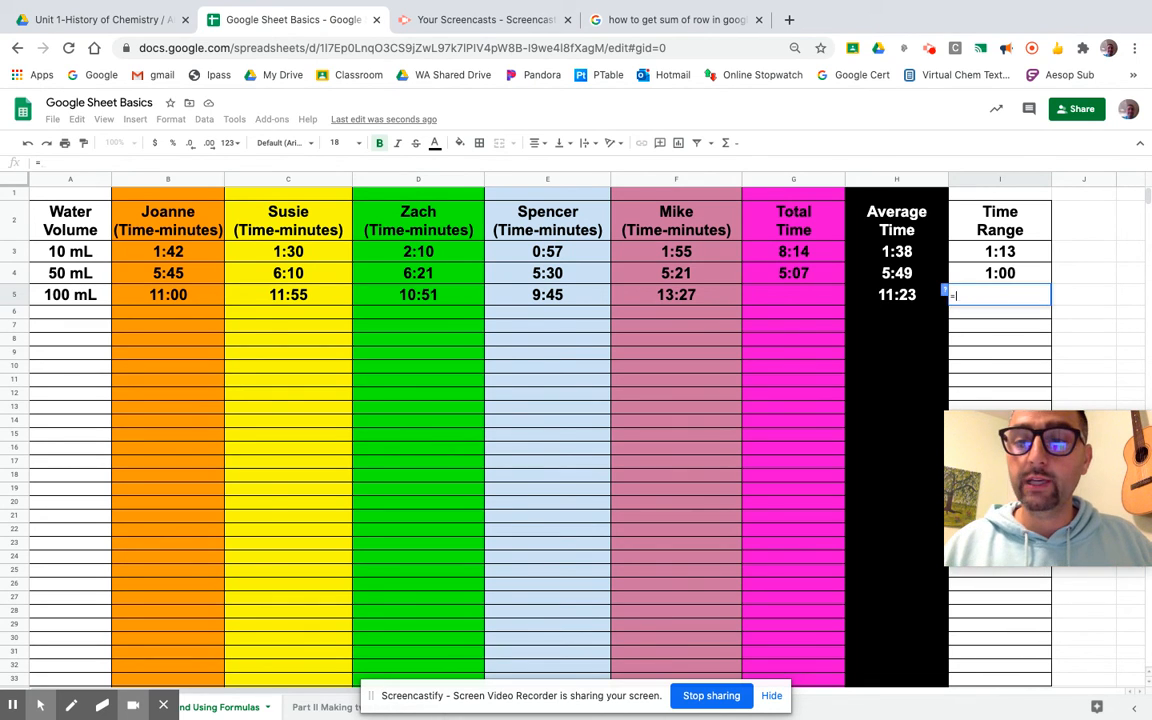
left_click(682, 300)
type("-")
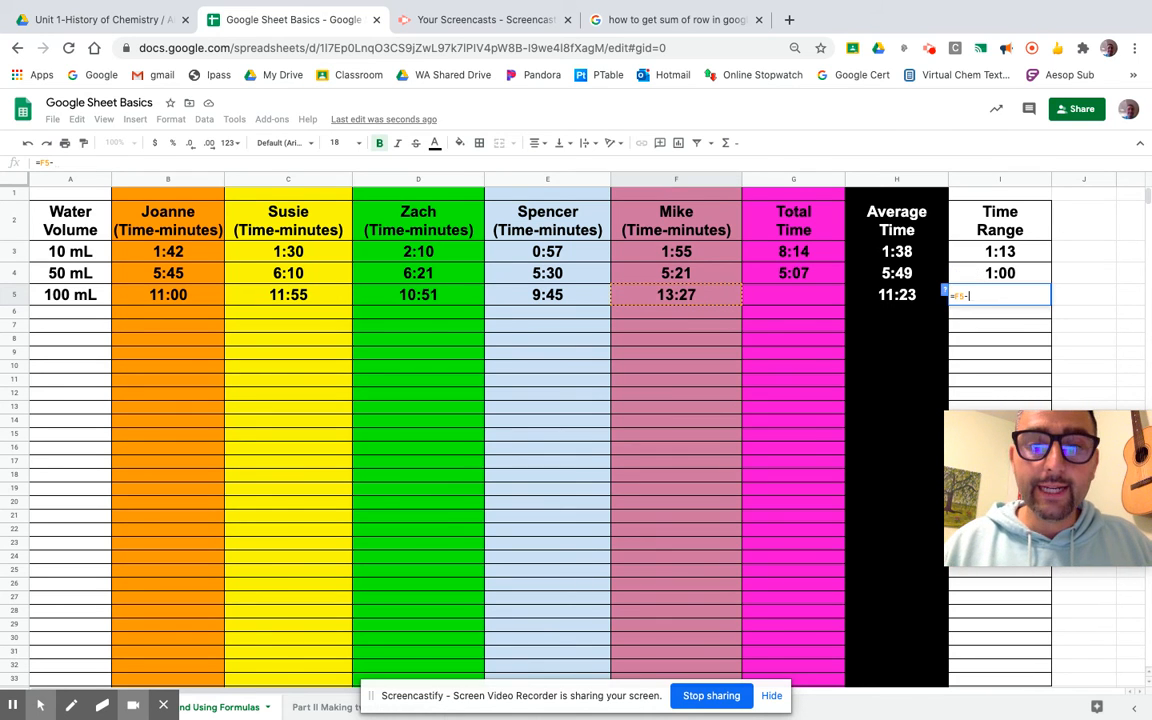
left_click(557, 298)
key("Return")
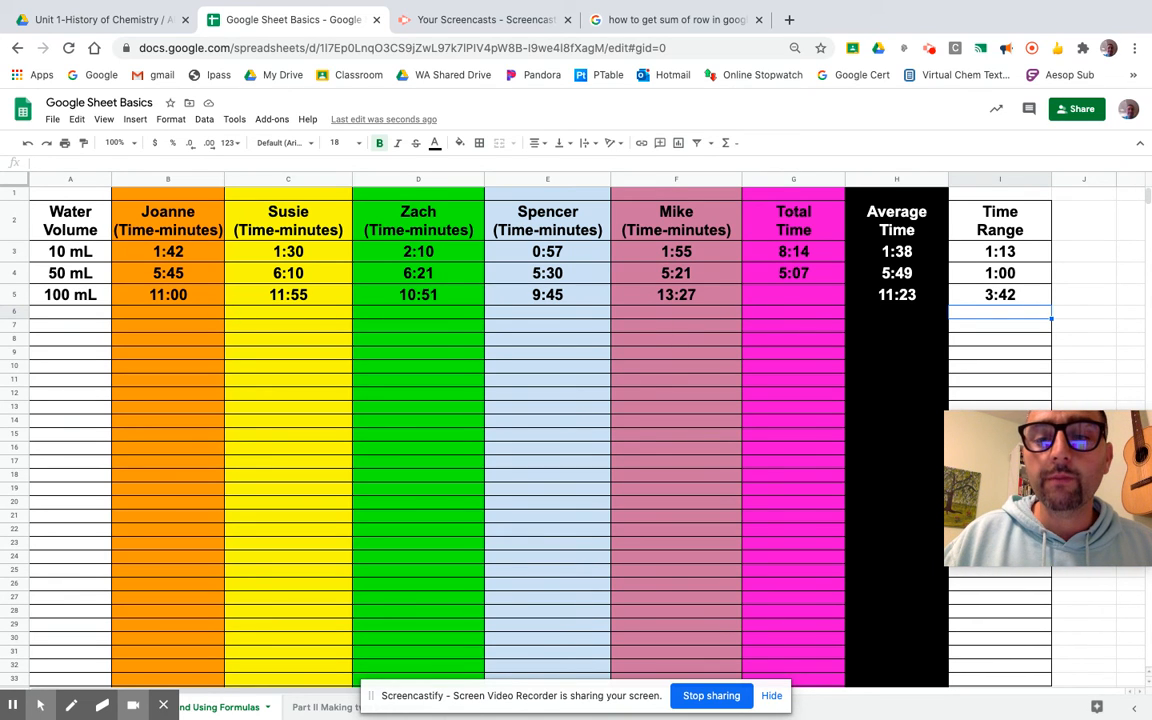
Shorten the 50 mL Total Time formula by removing its leading terms.
left_click(758, 318)
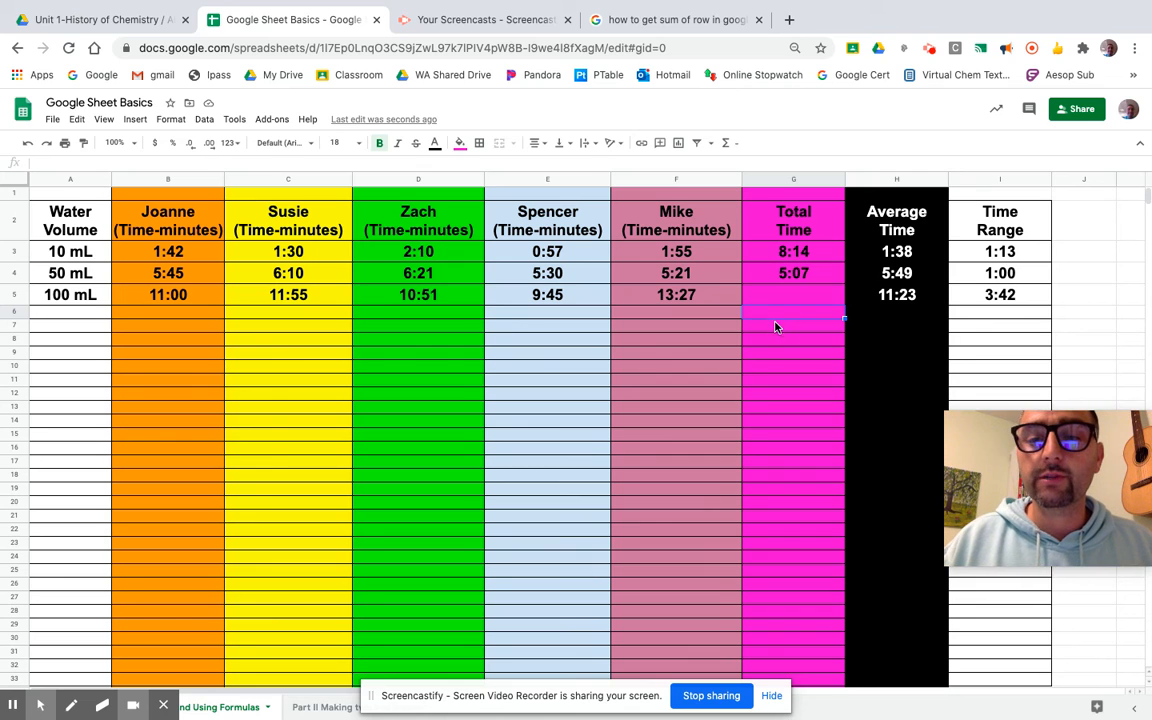
double_click(820, 272)
left_click(820, 272)
key("Left")
key("Left")
key("Left")
key("Left")
key("Left")
key("Left")
key("Left")
key("Left")
key("Left")
key("Left")
key("Left")
key("Left")
key("Left")
key("Left")
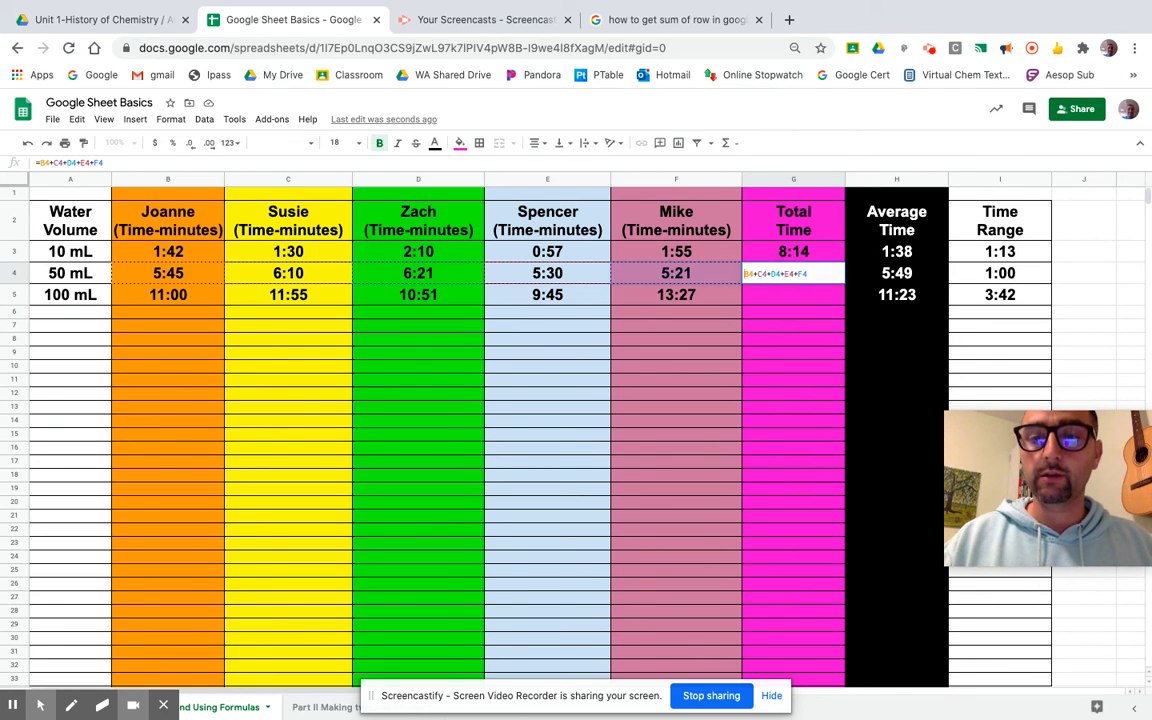
key("BackSpace")
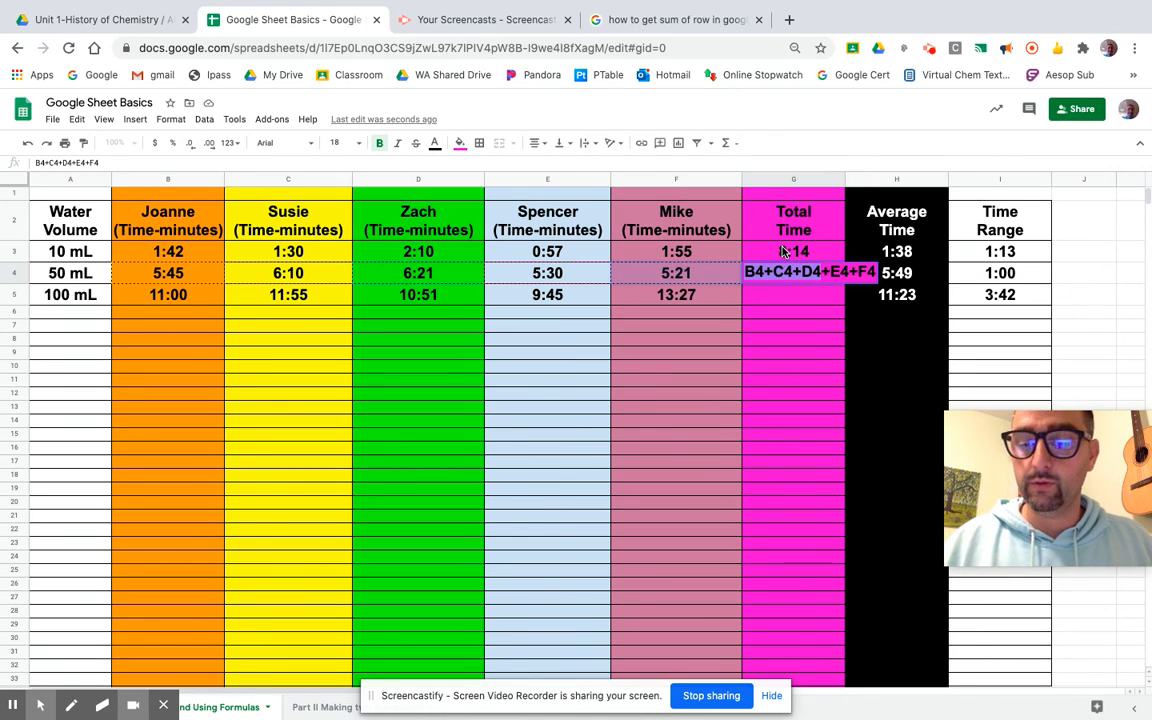
key("BackSpace")
left_click(820, 258)
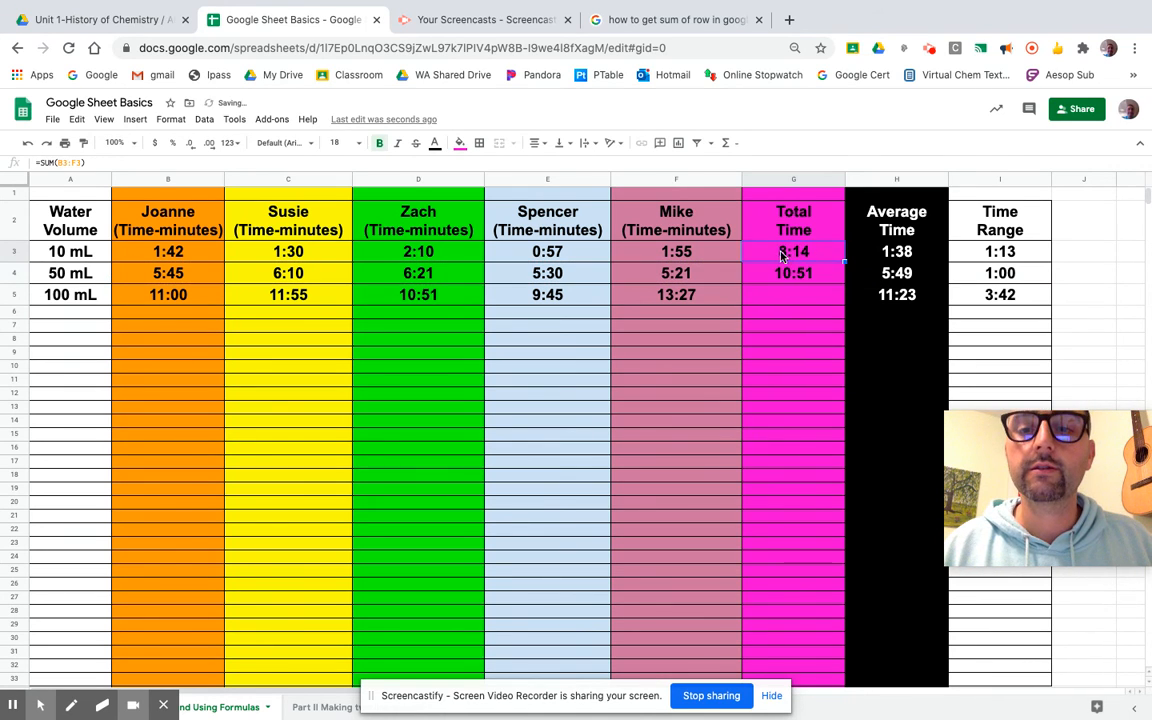
Clear the 10 mL and 50 mL Total Time values and begin a new formula in G3.
left_click_drag(780, 250, 788, 275)
key("Delete")
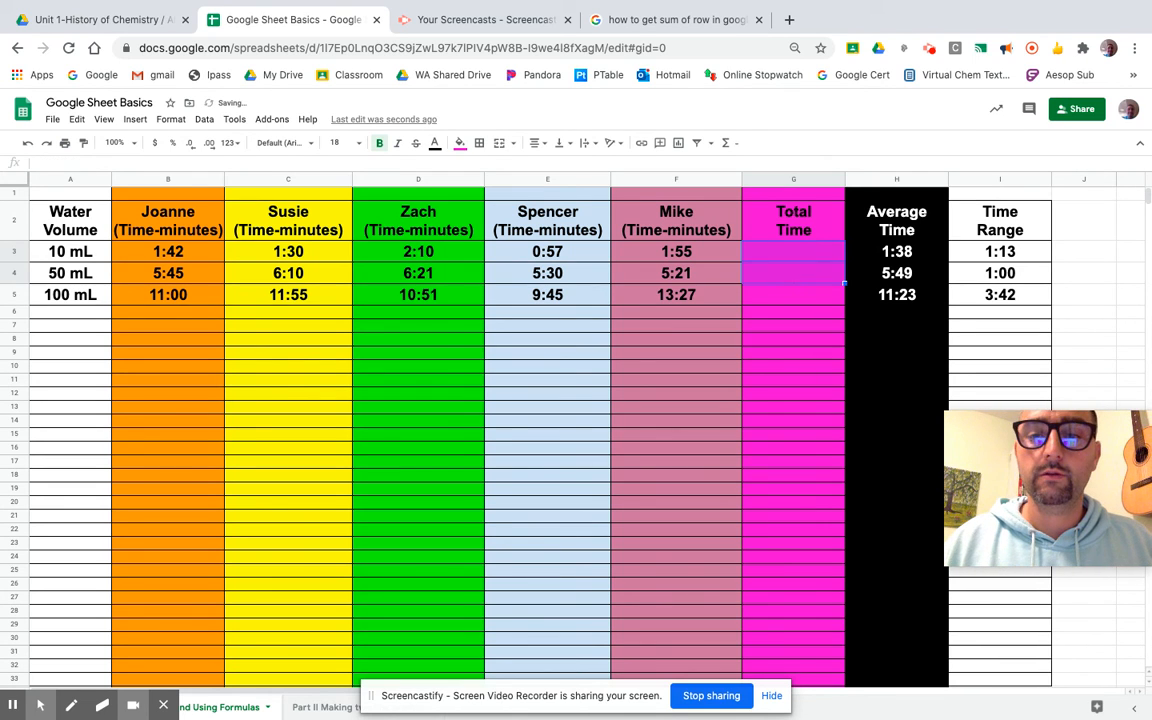
left_click(790, 253)
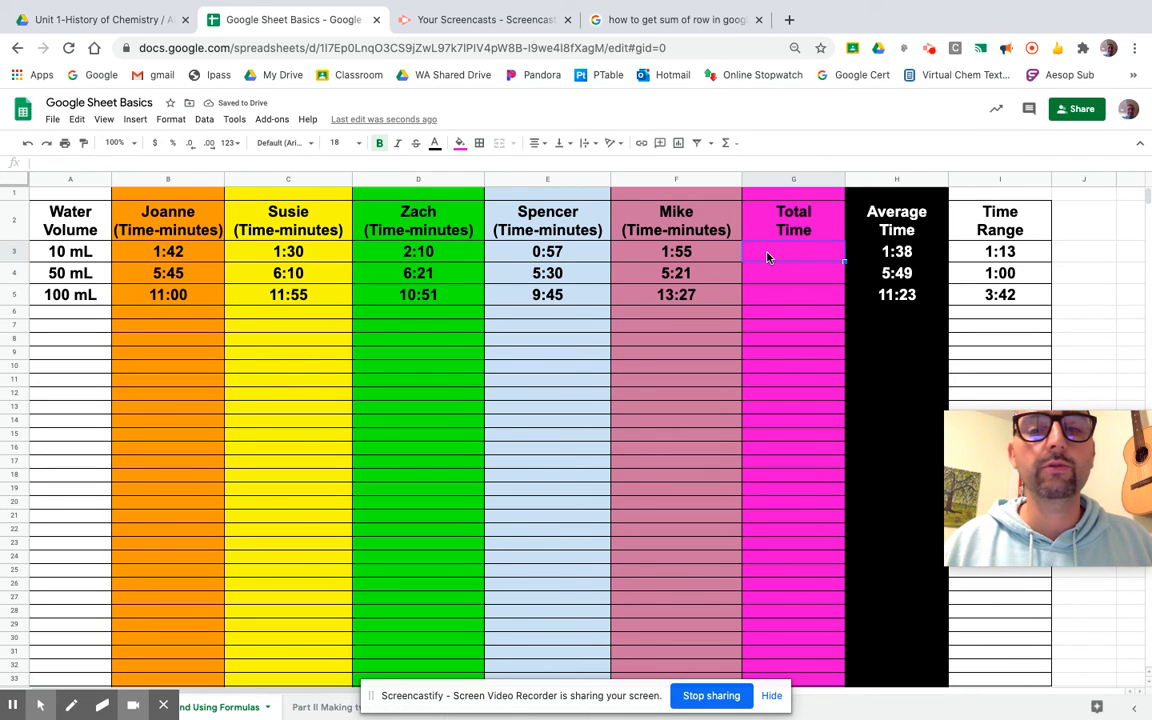
type("=")
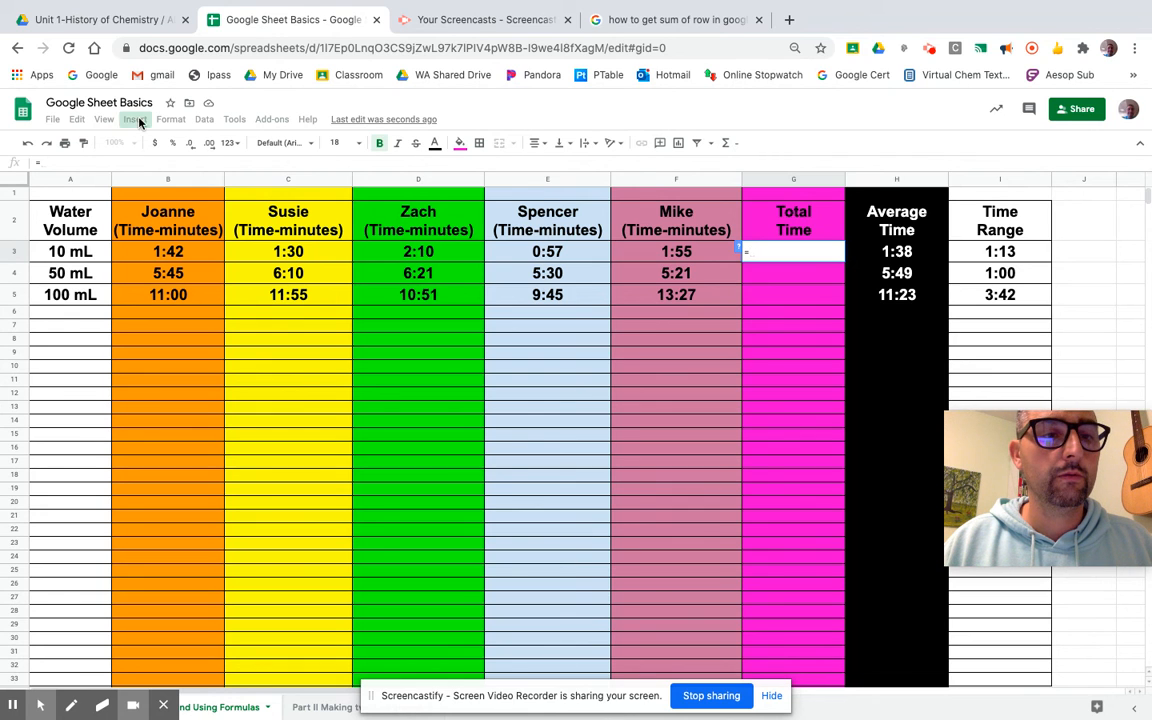
Enter a SUM of B3:F3 in G3 via Insert > Function, giving the 10 mL total 8:14.
key("Escape")
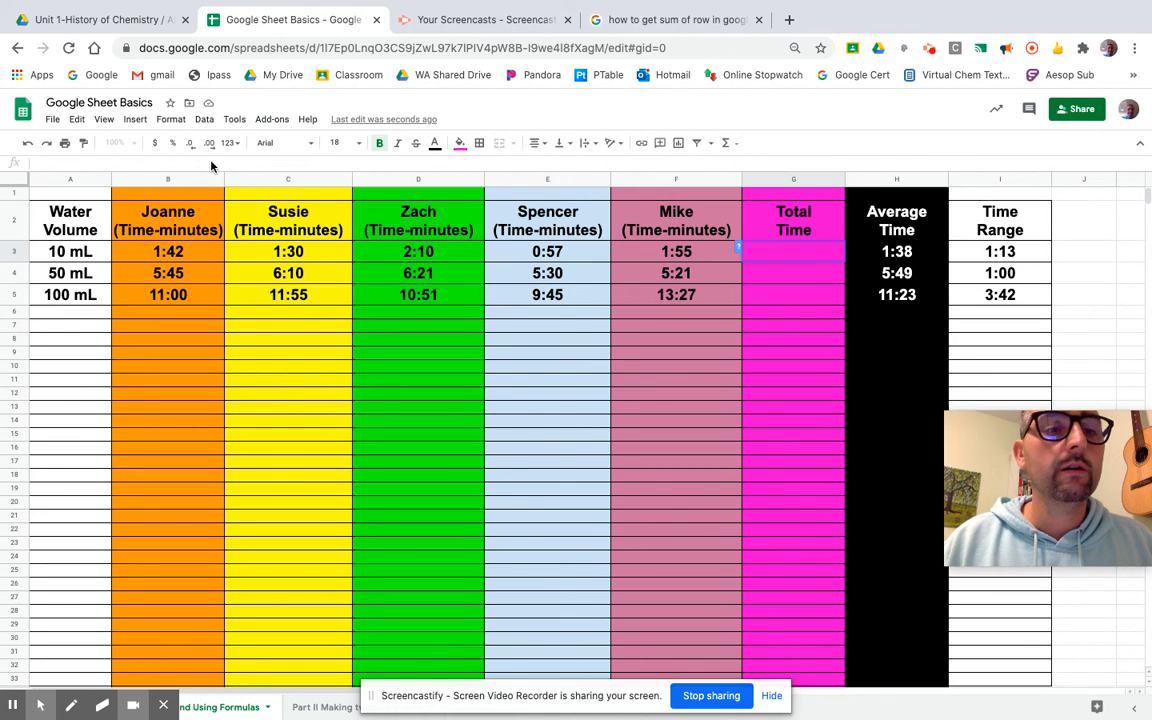
left_click(135, 120)
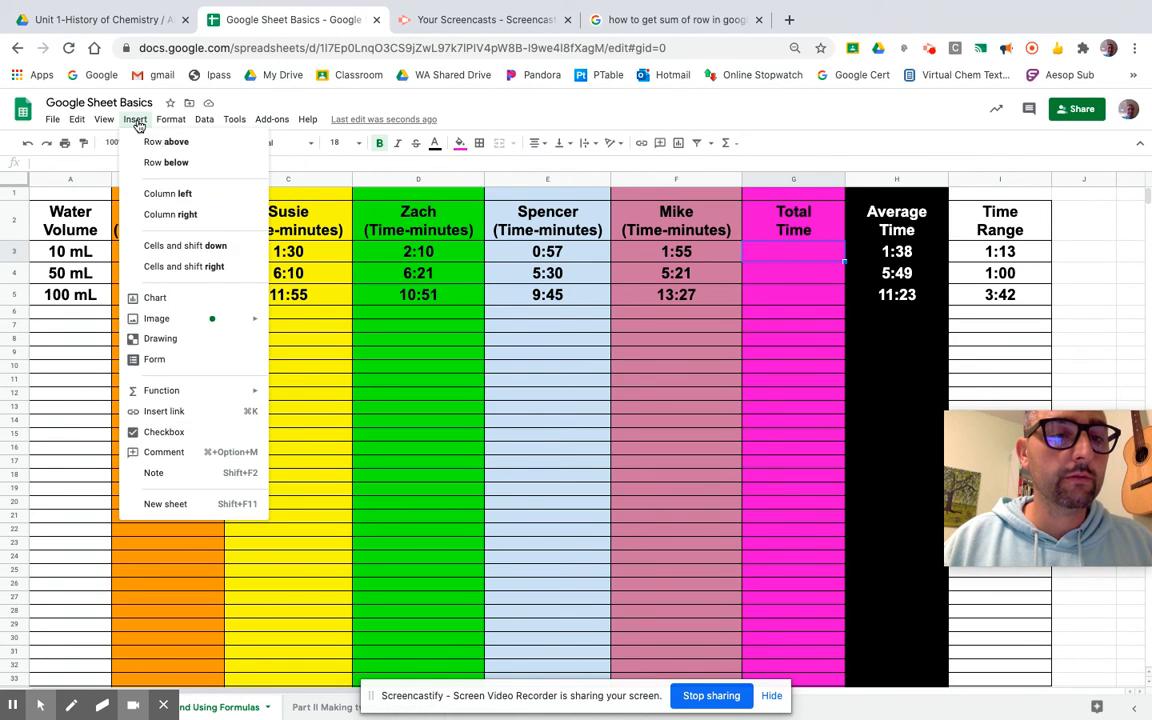
mouse_move(159, 391)
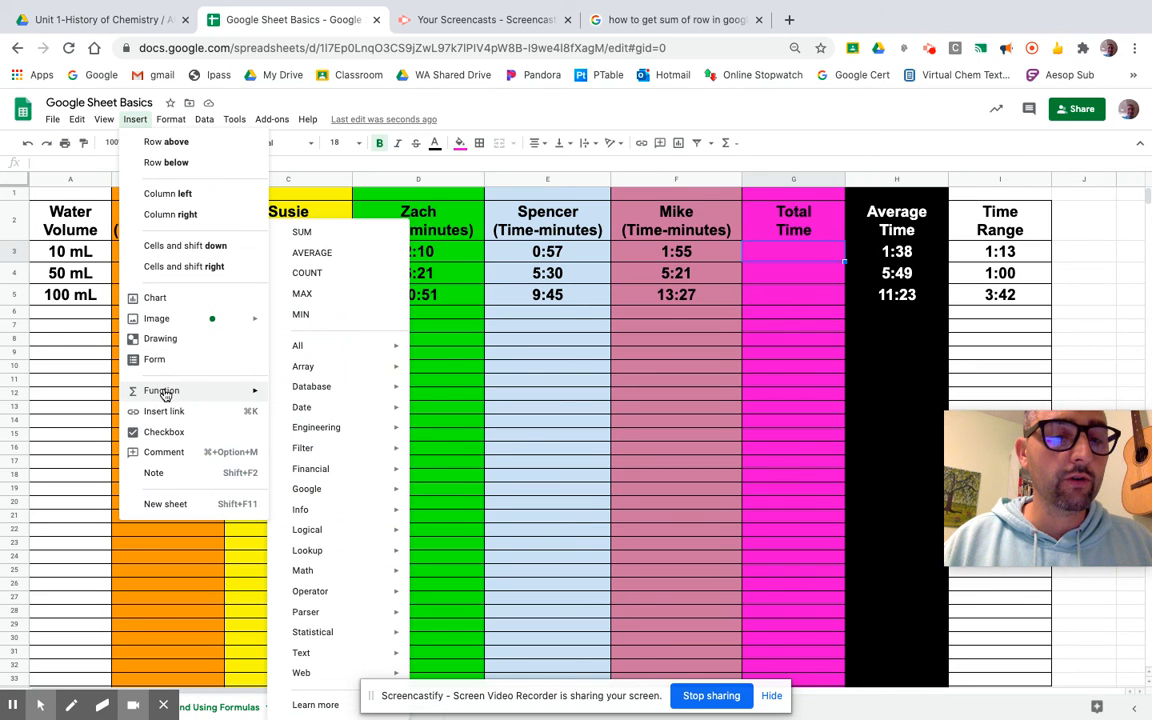
left_click(303, 231)
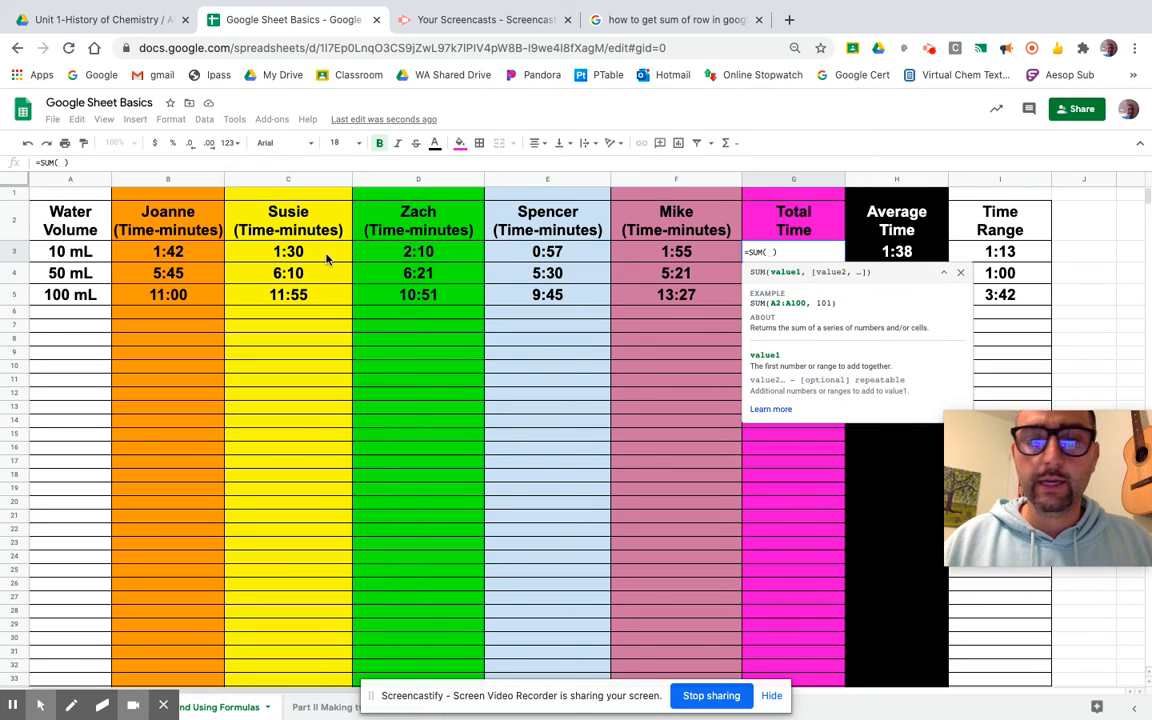
left_click_drag(179, 252, 631, 254)
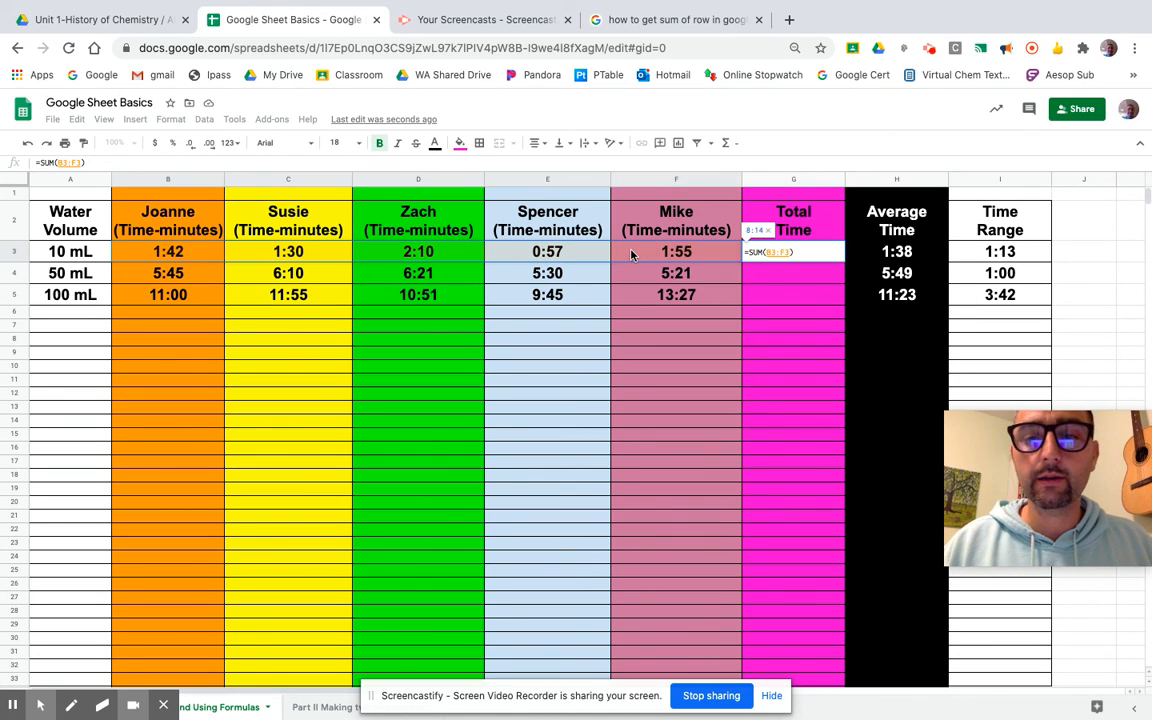
key("Return")
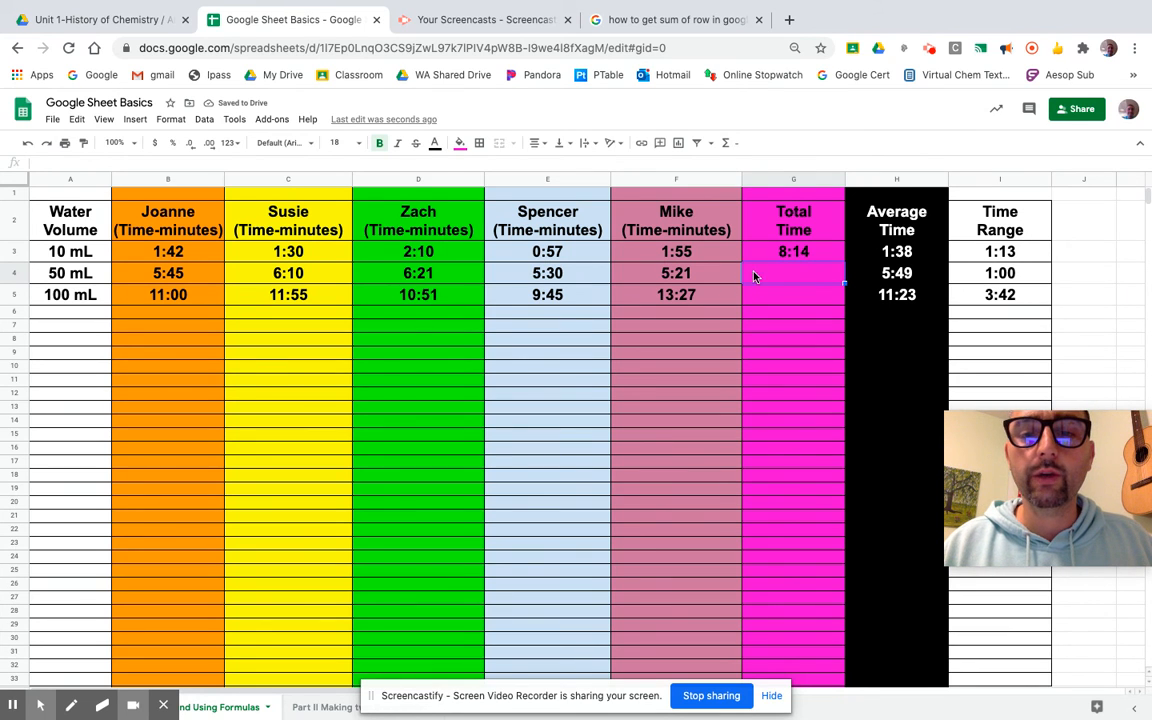
Enter a SUM of B4:F4 in G4, giving the 50 mL total 5:07.
left_click(136, 120)
mouse_move(152, 391)
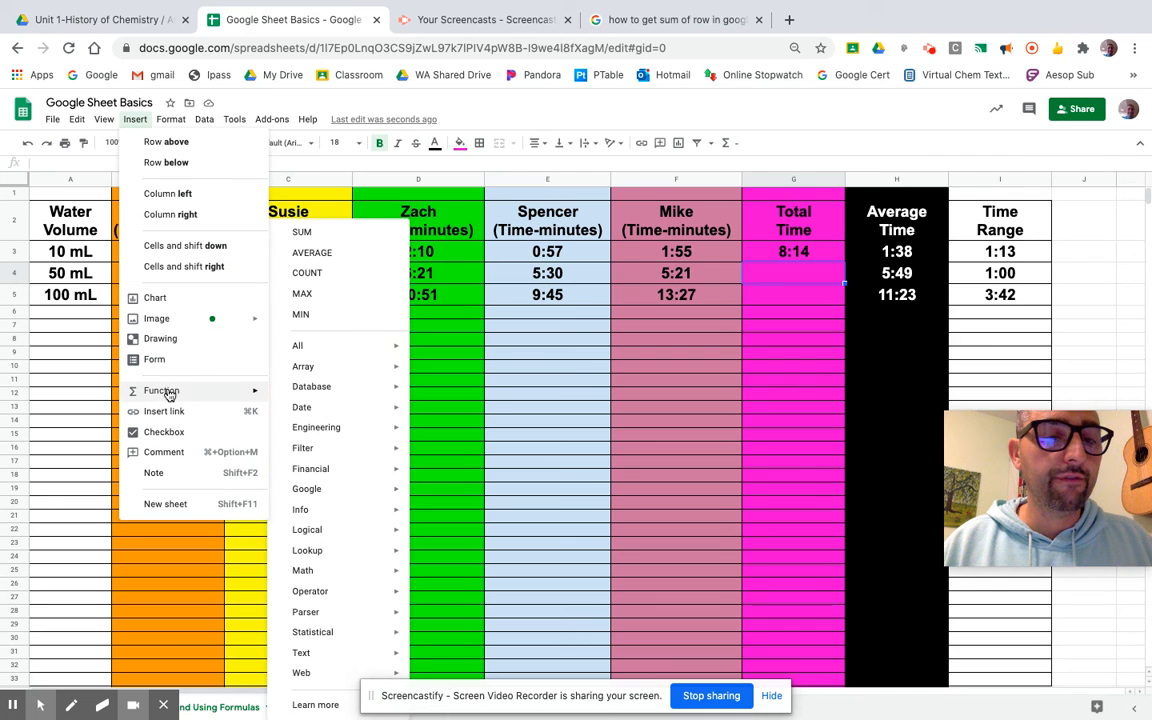
left_click(314, 232)
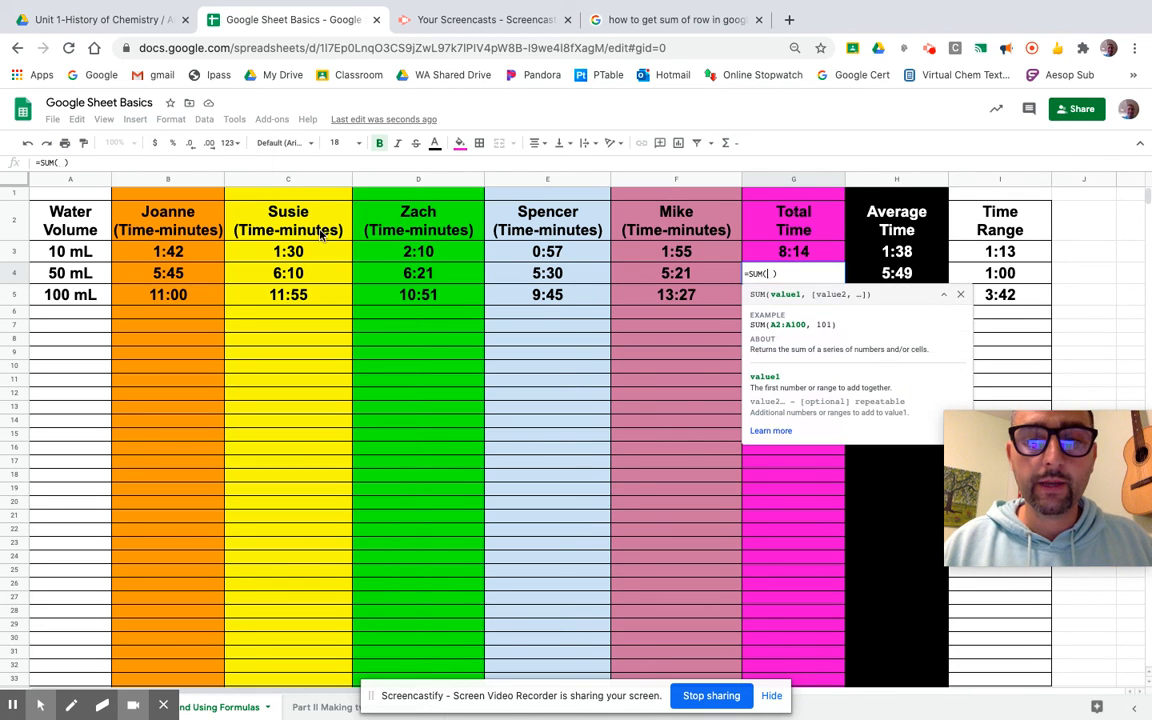
left_click_drag(190, 280, 630, 283)
key("Return")
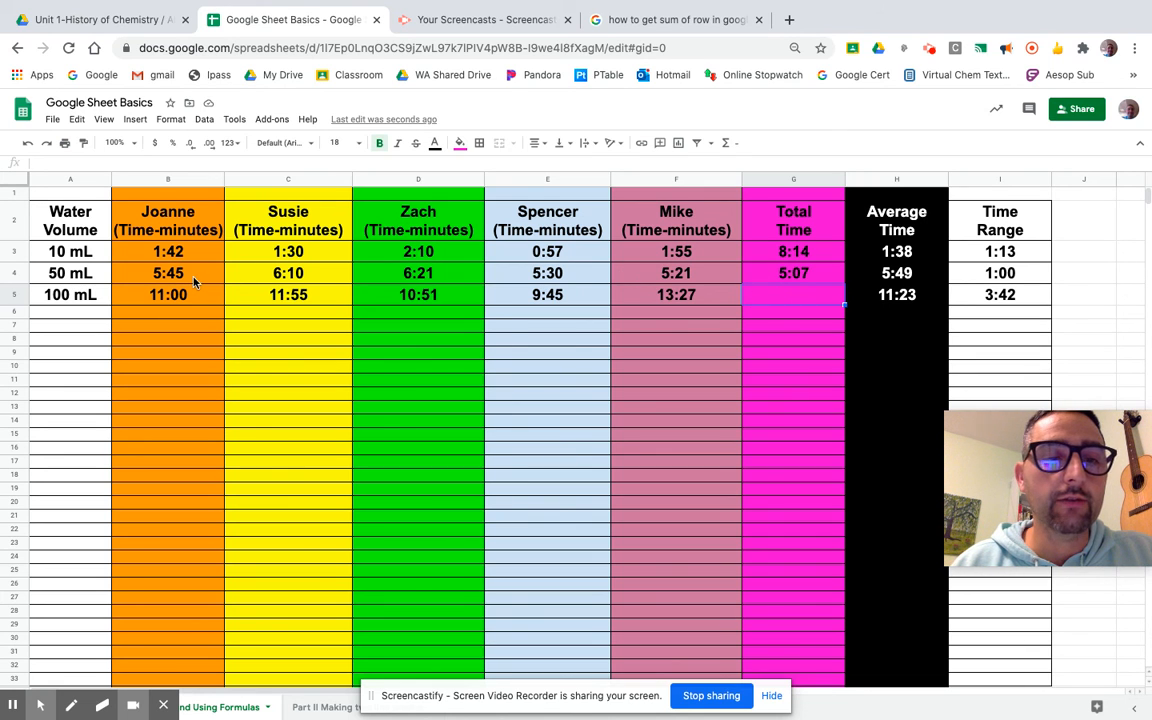
Replace G4's SUM formula with =B4+C4+D4+E4+F4, adding each 50 mL time individually.
double_click(815, 274)
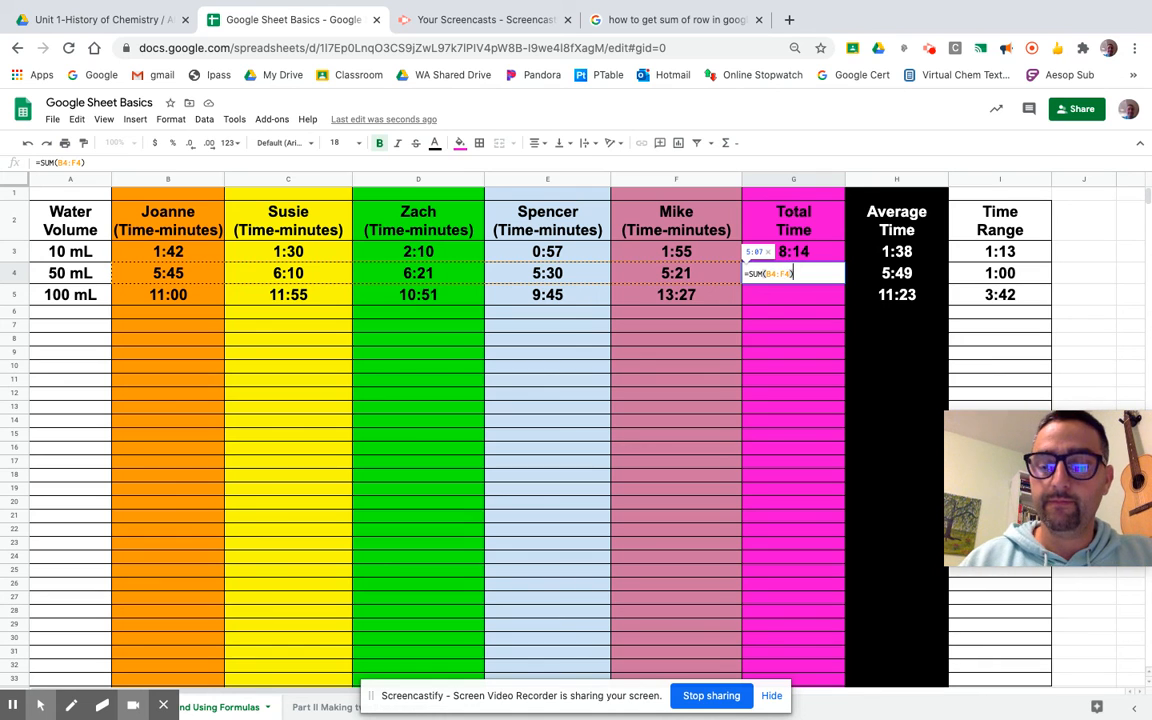
key("BackSpace")
key("BackSpace")
key("BackSpace")
key("BackSpace")
key("BackSpace")
key("BackSpace")
key("BackSpace")
key("BackSpace")
key("BackSpace")
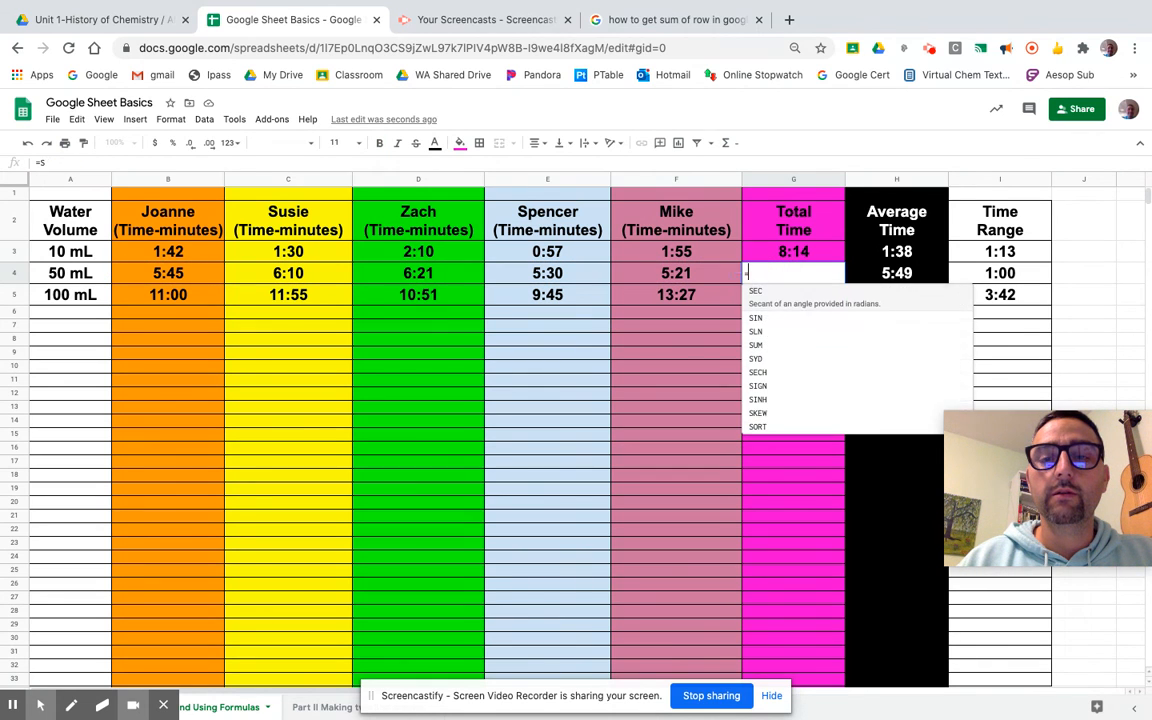
key("BackSpace")
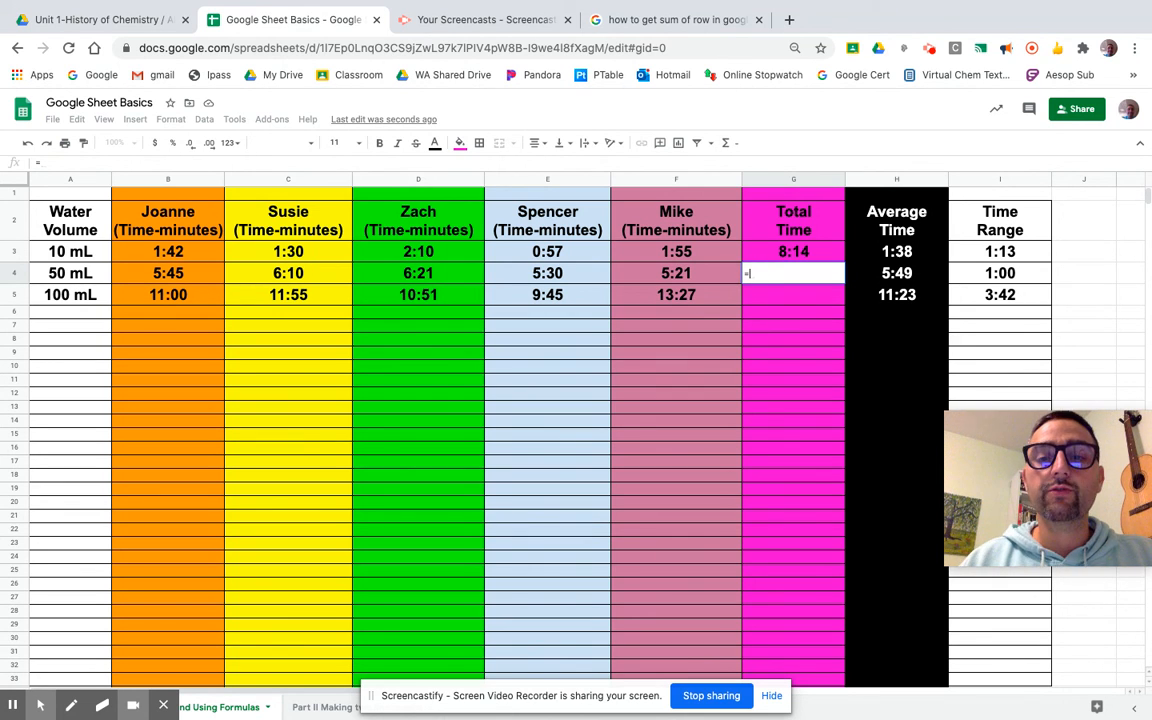
left_click(190, 279)
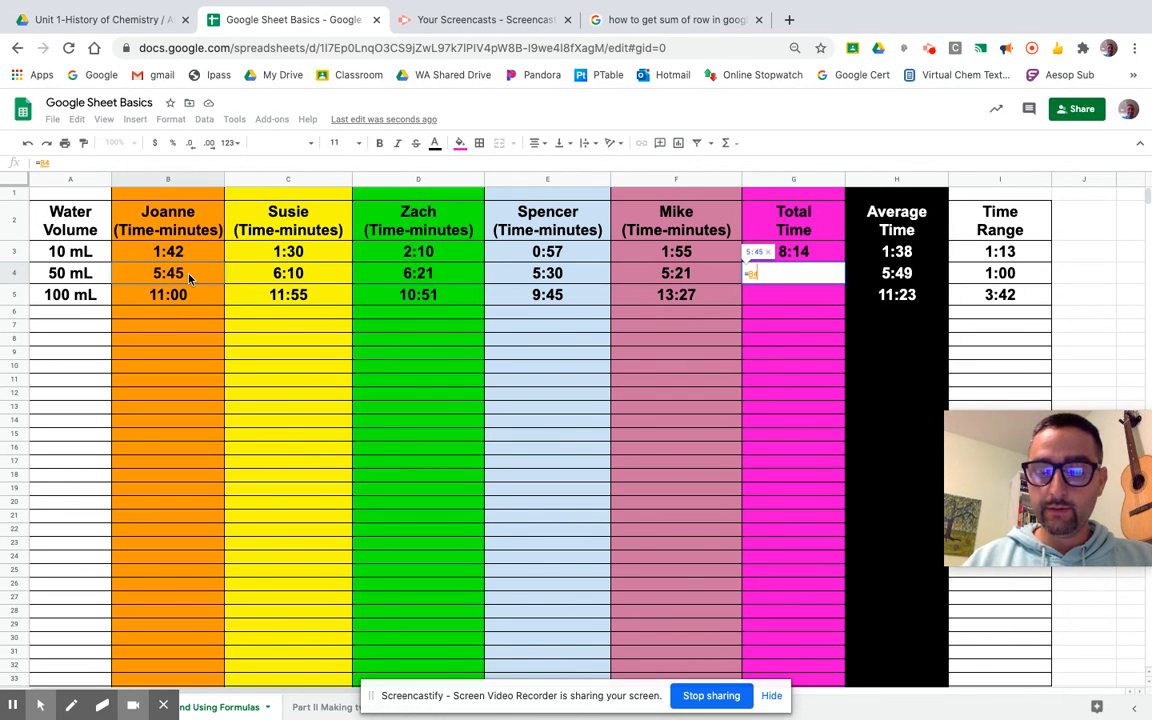
type("+")
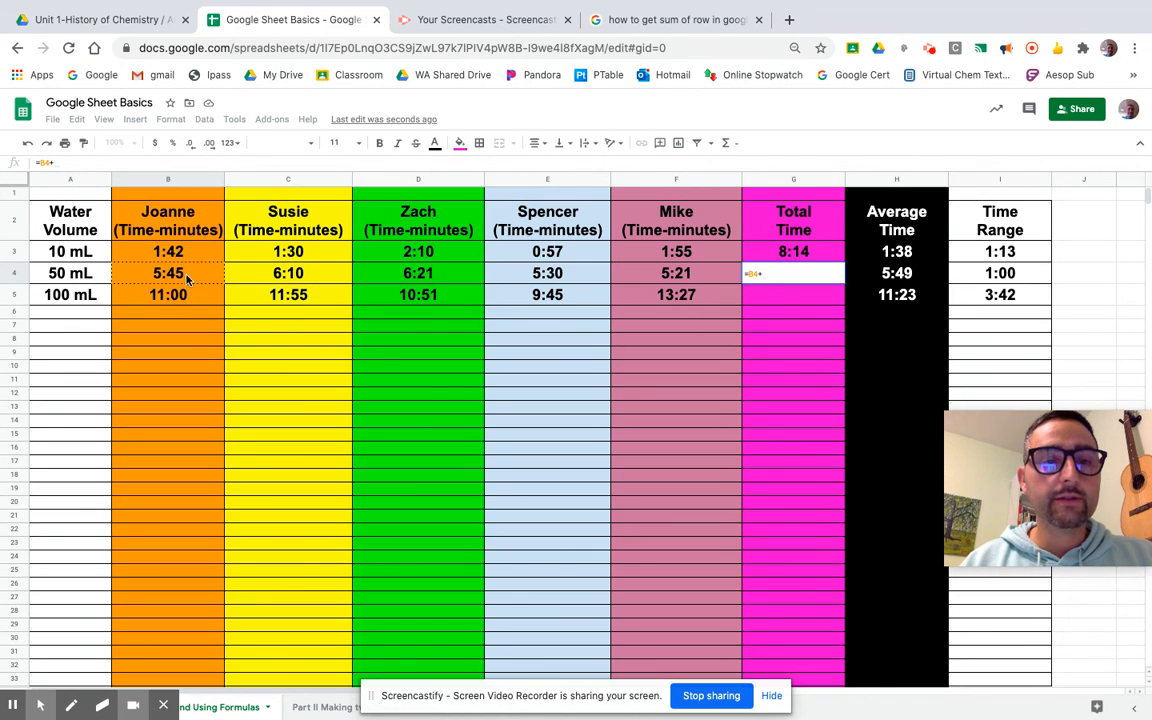
left_click(250, 280)
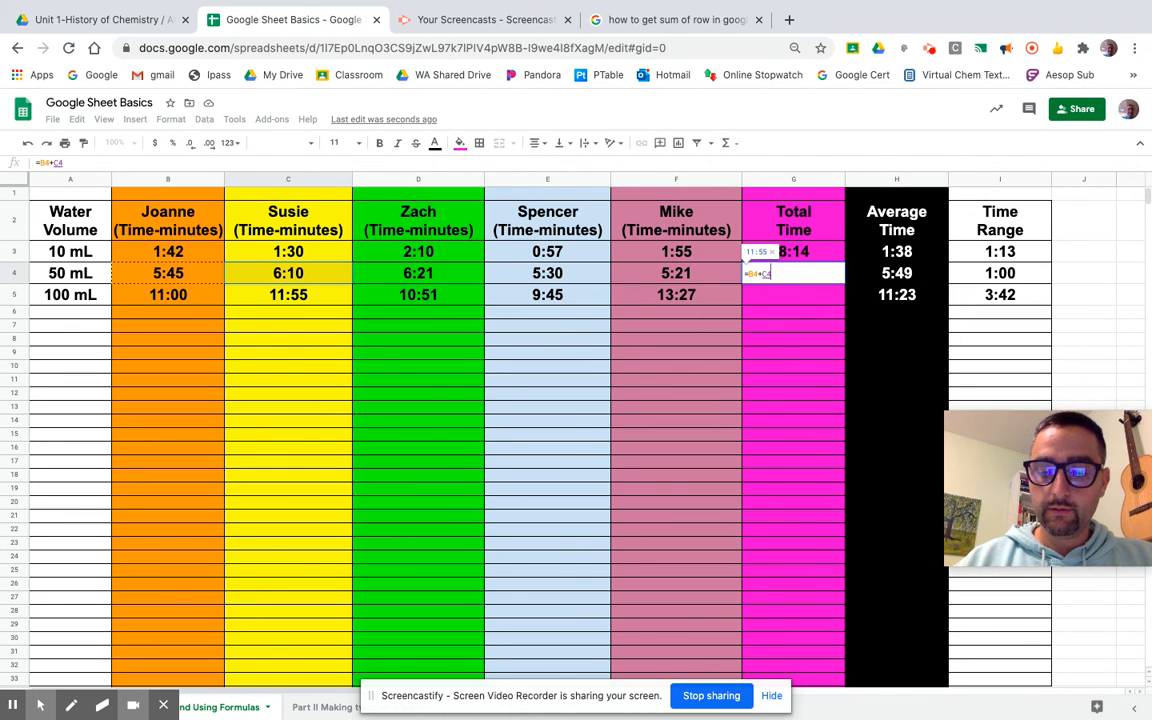
type("+")
left_click(408, 278)
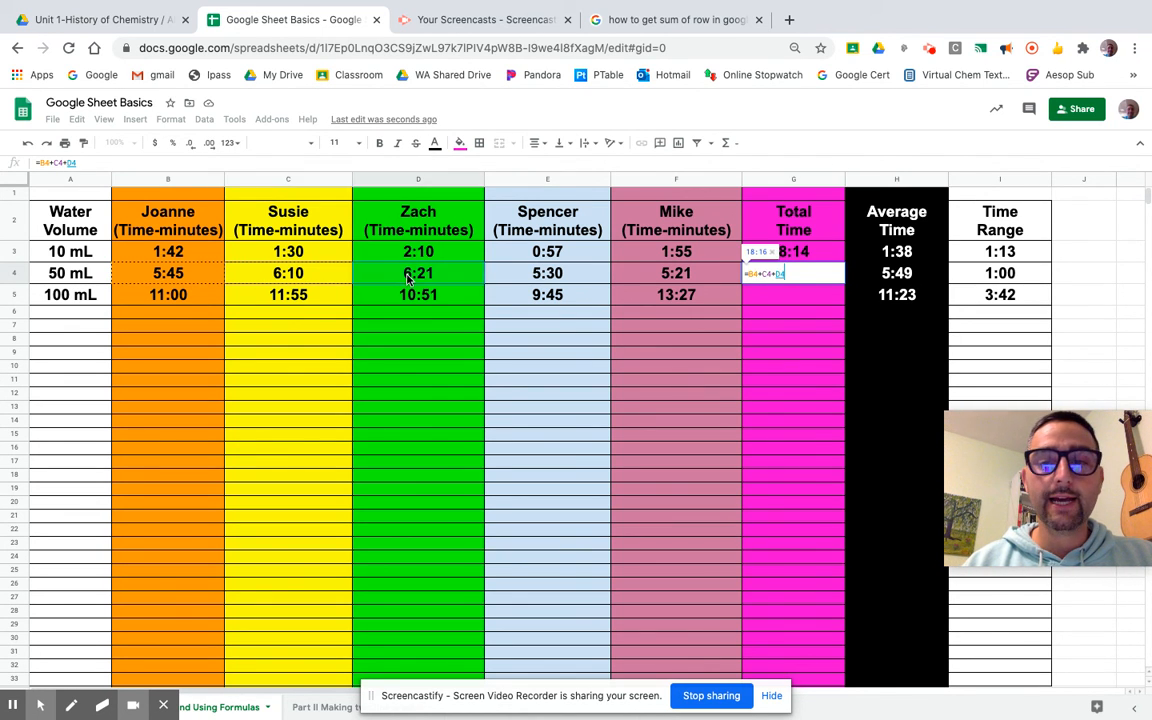
type("+")
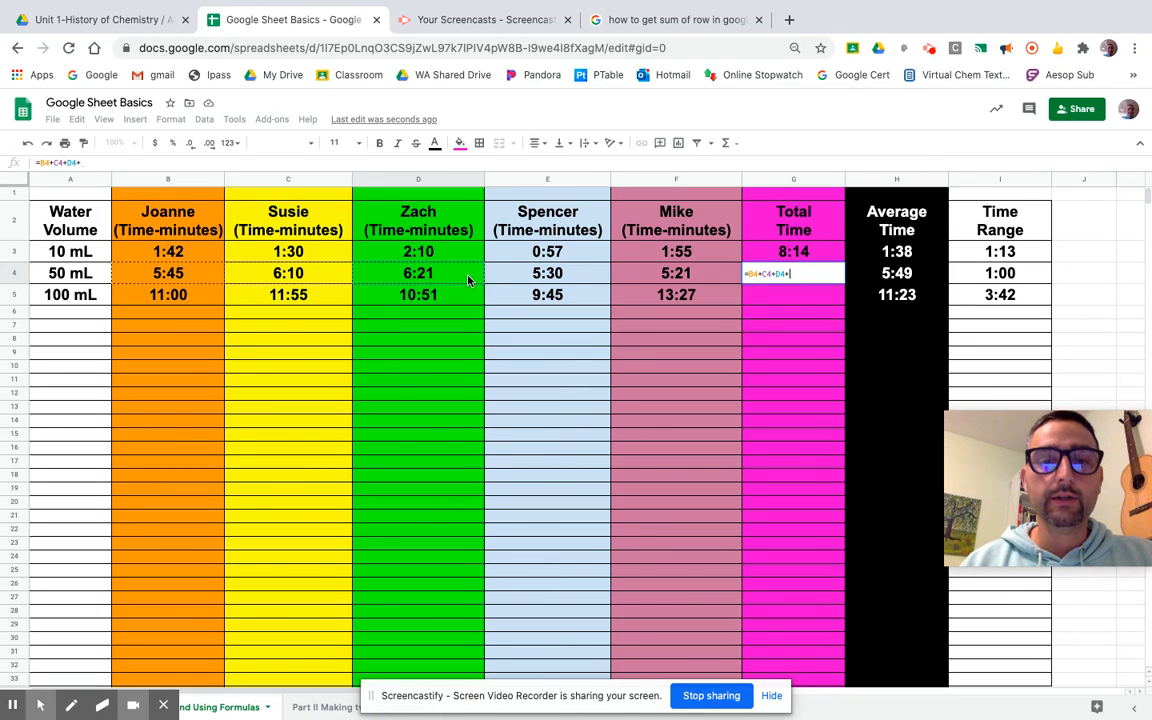
left_click(530, 273)
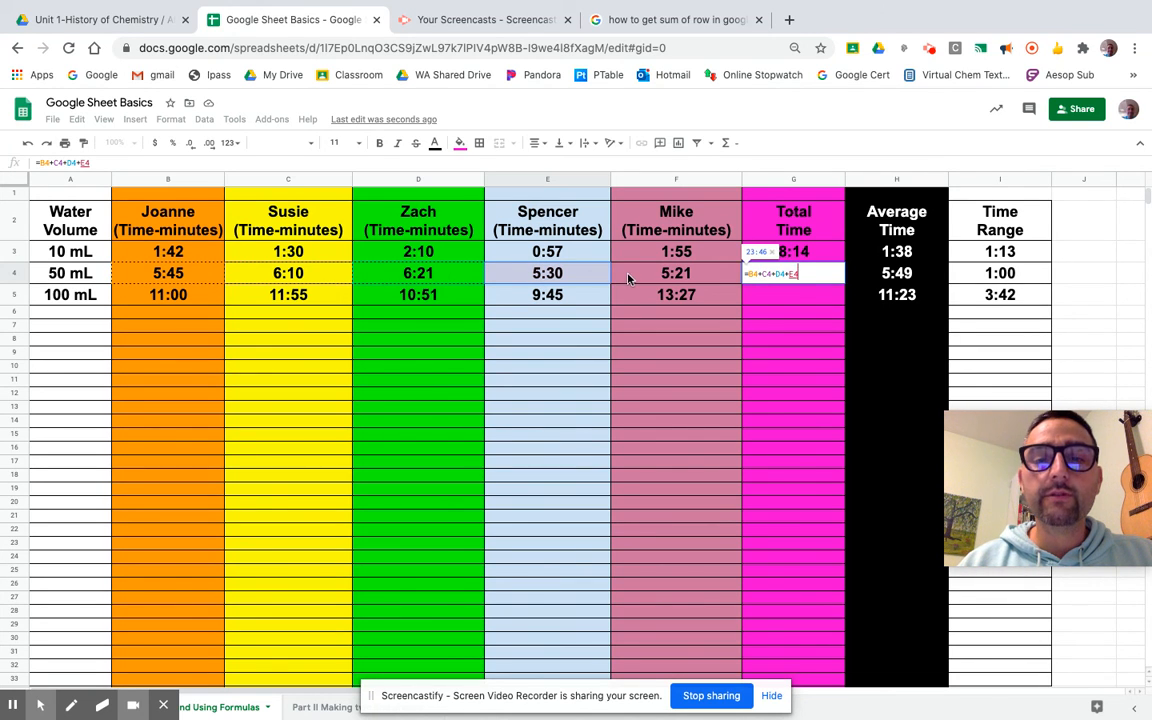
type("+")
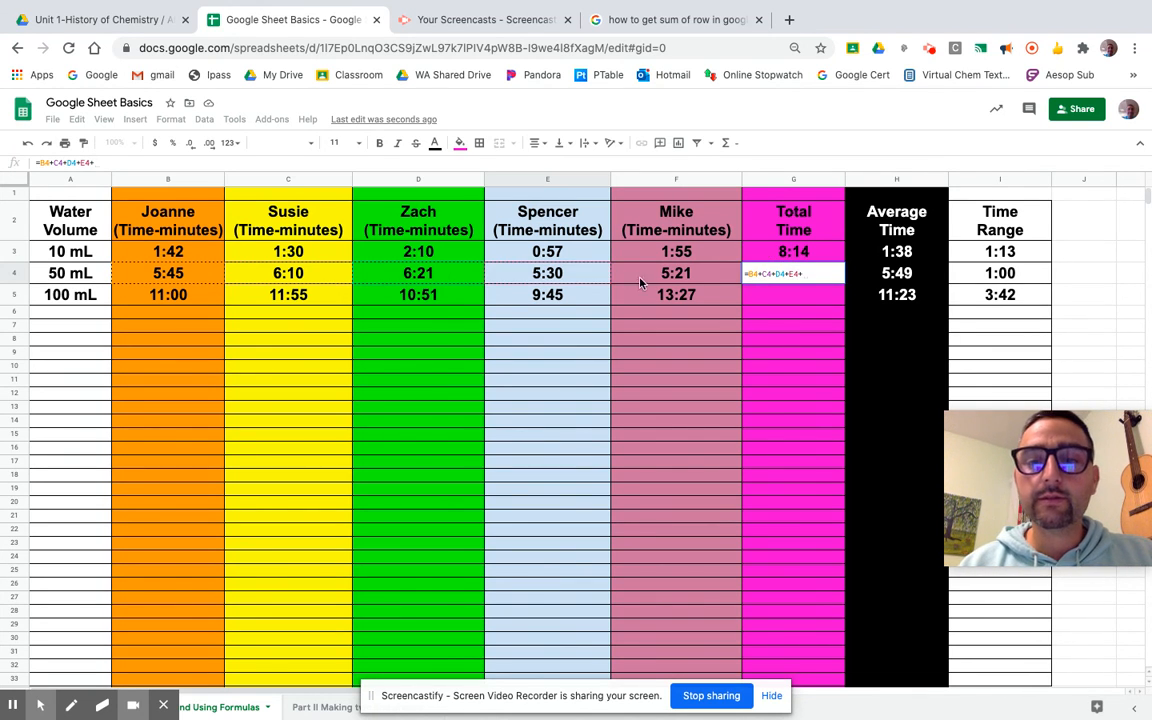
left_click(703, 281)
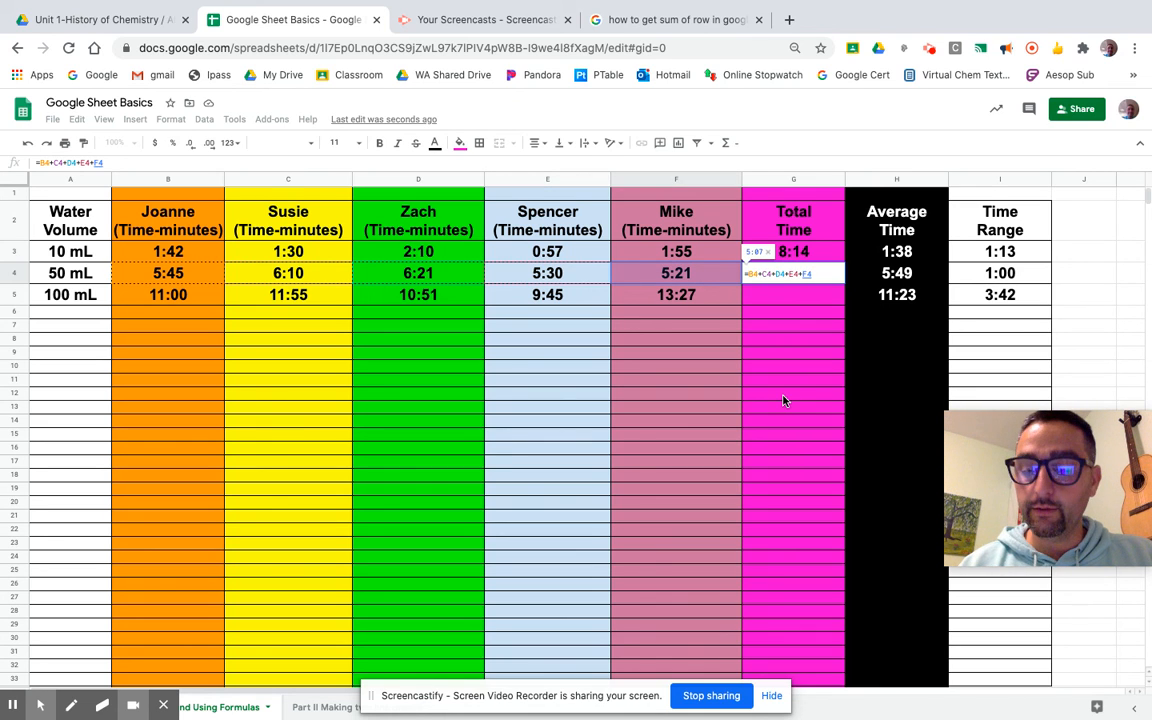
key("Return")
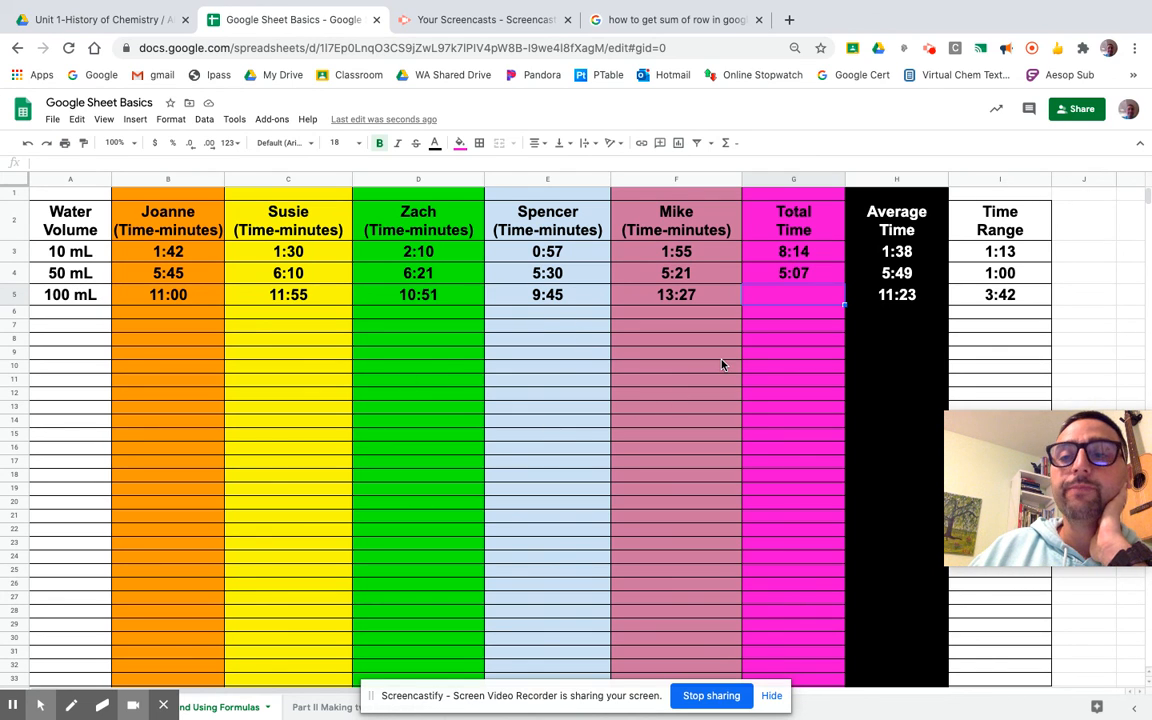
mouse_move(170, 710)
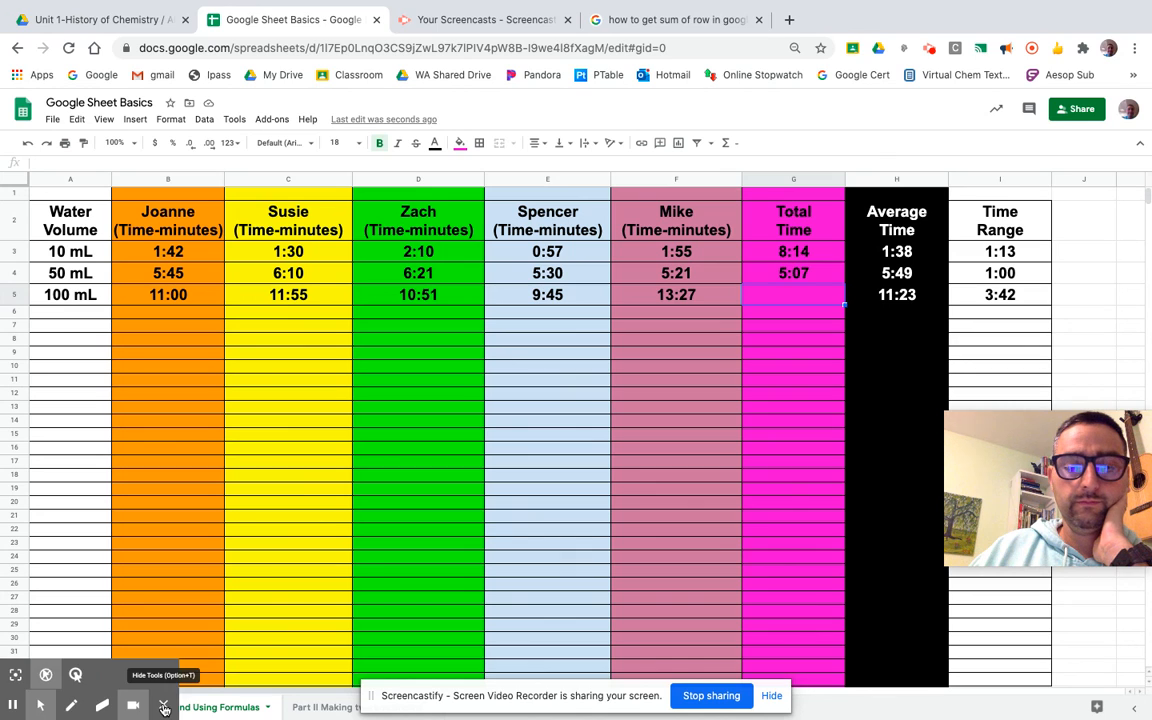
left_click(164, 708)
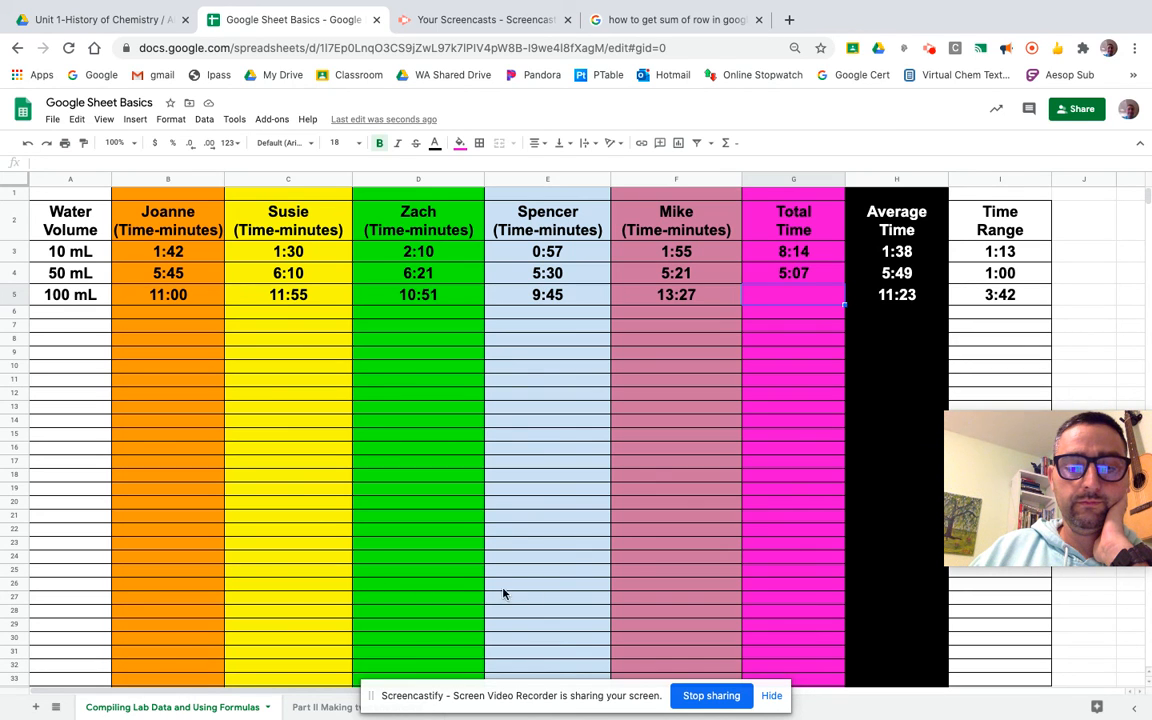